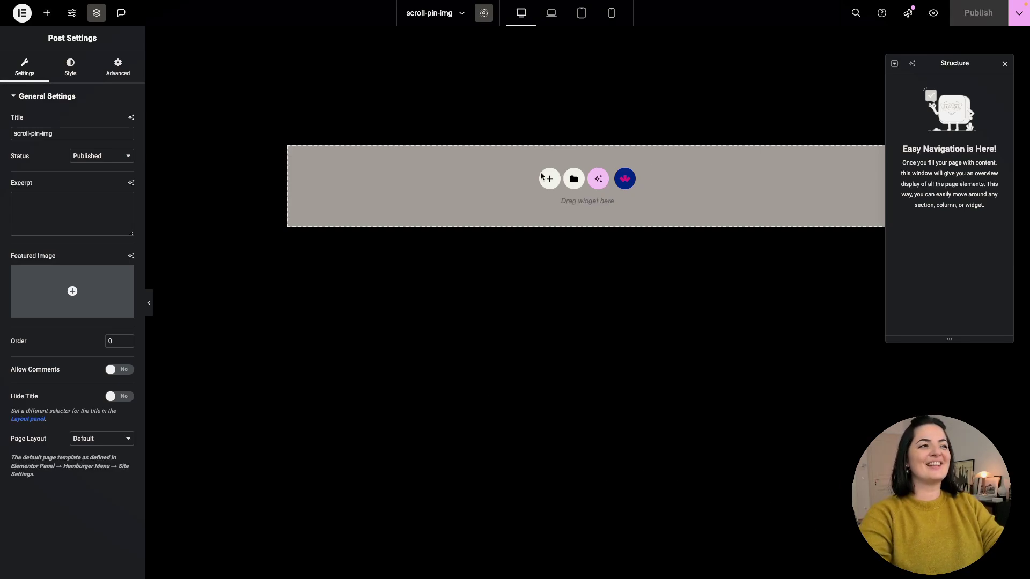
Add a Full Width container with a 100 vh minimum height and publish the page
{"action": "left_click_drag", "start_coordinate": [105, 152], "coordinate": [520, 268]}
{"action": "left_click", "coordinate": [101, 159]}
{"action": "left_click", "coordinate": [101, 171]}
{"action": "left_click", "coordinate": [121, 212]}
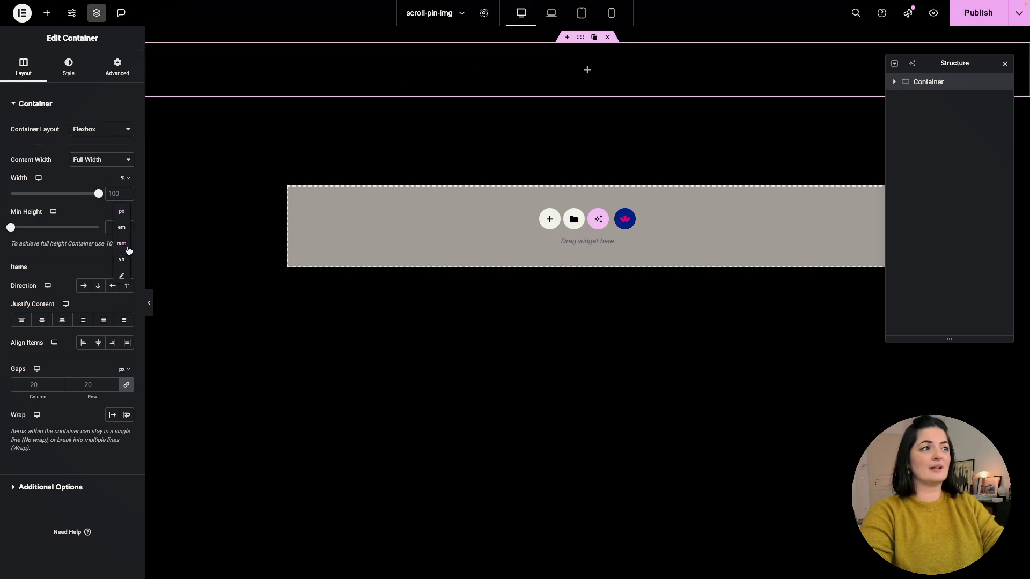
{"action": "left_click", "coordinate": [124, 251]}
{"action": "left_click", "coordinate": [117, 229]}
{"action": "type", "text": "100"}
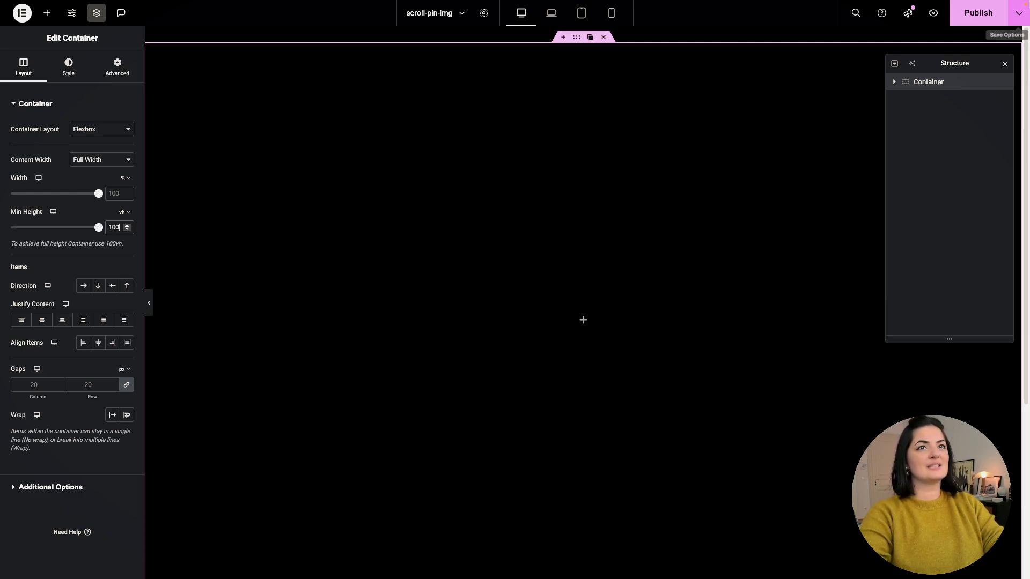
{"action": "left_click", "coordinate": [979, 13]}
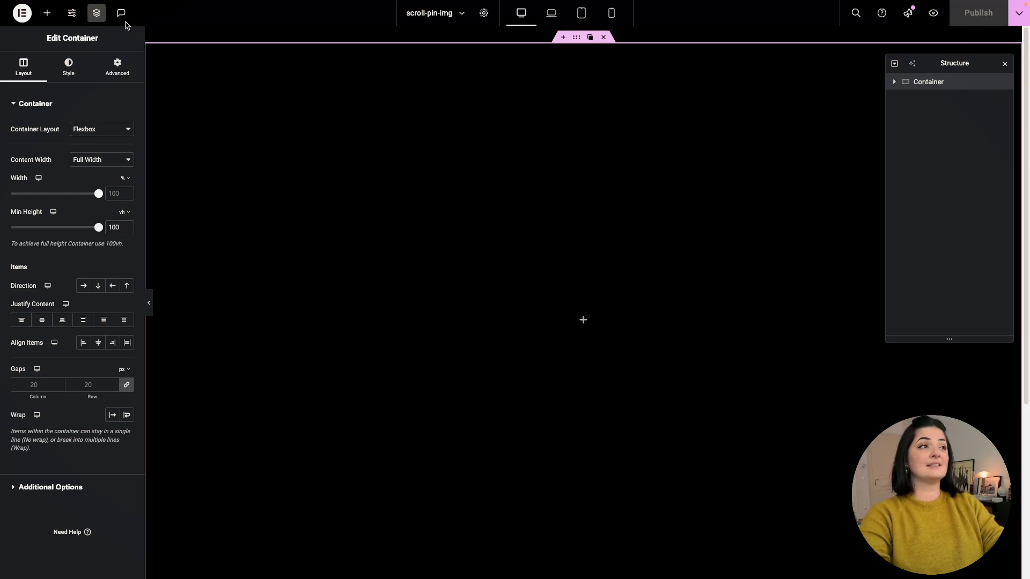
Nest a second container inside the first, set to Full Width with 100 vh minimum height
{"action": "left_click", "coordinate": [47, 12]}
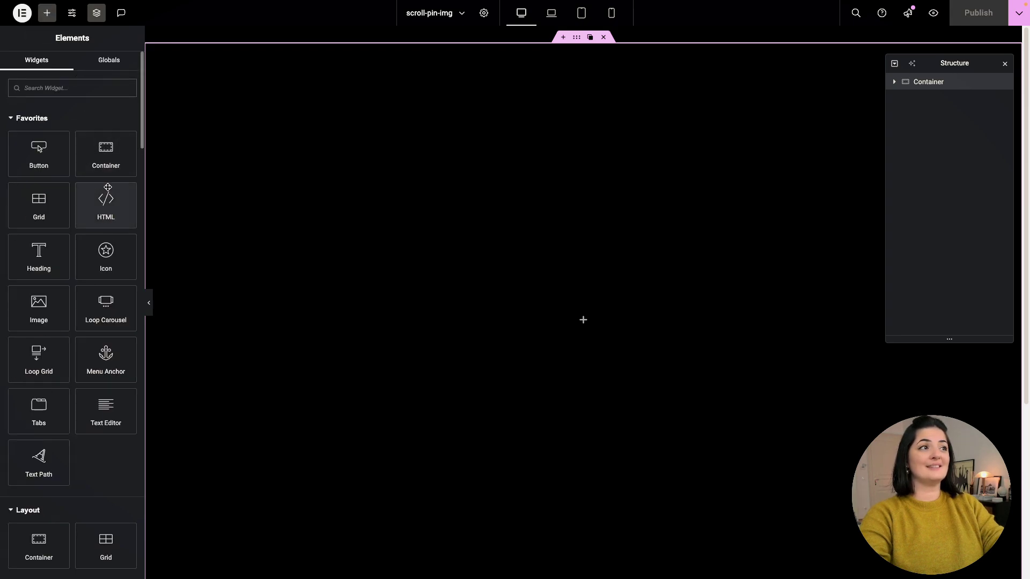
{"action": "left_click_drag", "start_coordinate": [107, 165], "coordinate": [207, 306]}
{"action": "left_click", "coordinate": [105, 160]}
{"action": "left_click", "coordinate": [99, 171]}
{"action": "left_click", "coordinate": [124, 212]}
{"action": "left_click", "coordinate": [125, 255]}
{"action": "left_click", "coordinate": [117, 226]}
{"action": "type", "text": "100"}
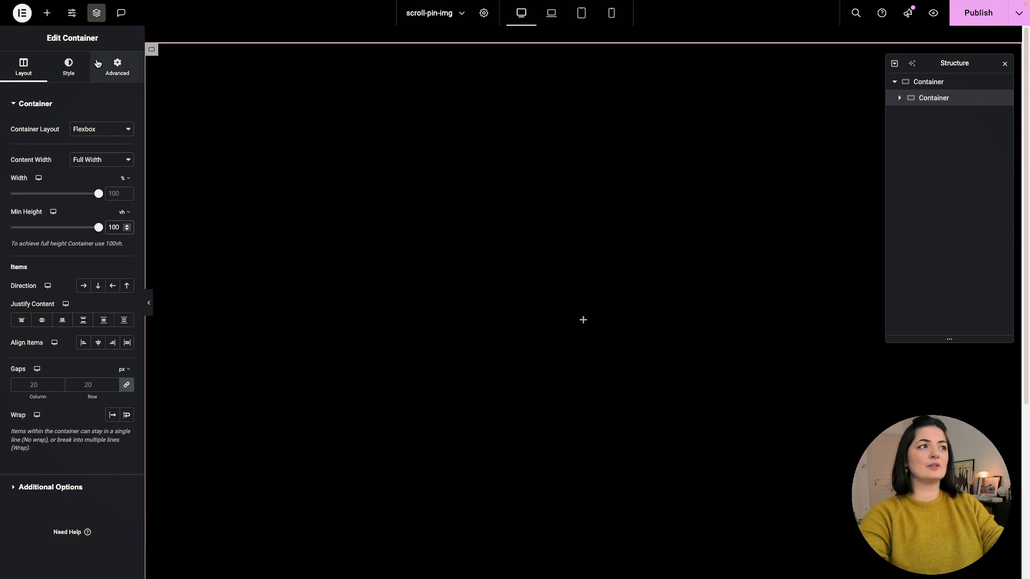
Enter the CSS class 'pinned' in the inner container's Advanced settings
{"action": "left_click", "coordinate": [117, 67]}
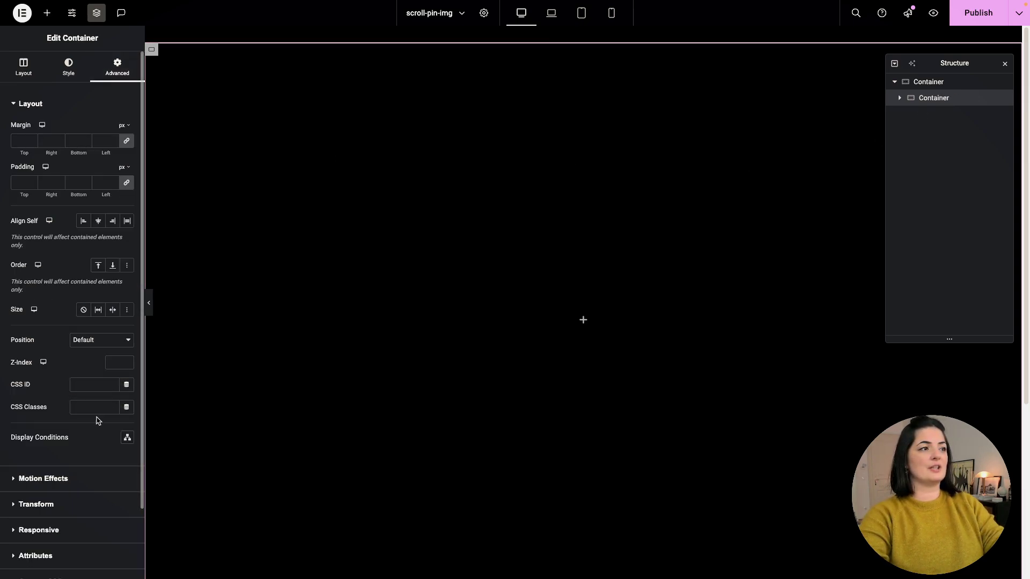
{"action": "left_click", "coordinate": [95, 408]}
{"action": "left_click_drag", "start_coordinate": [146, 285], "coordinate": [188, 285]}
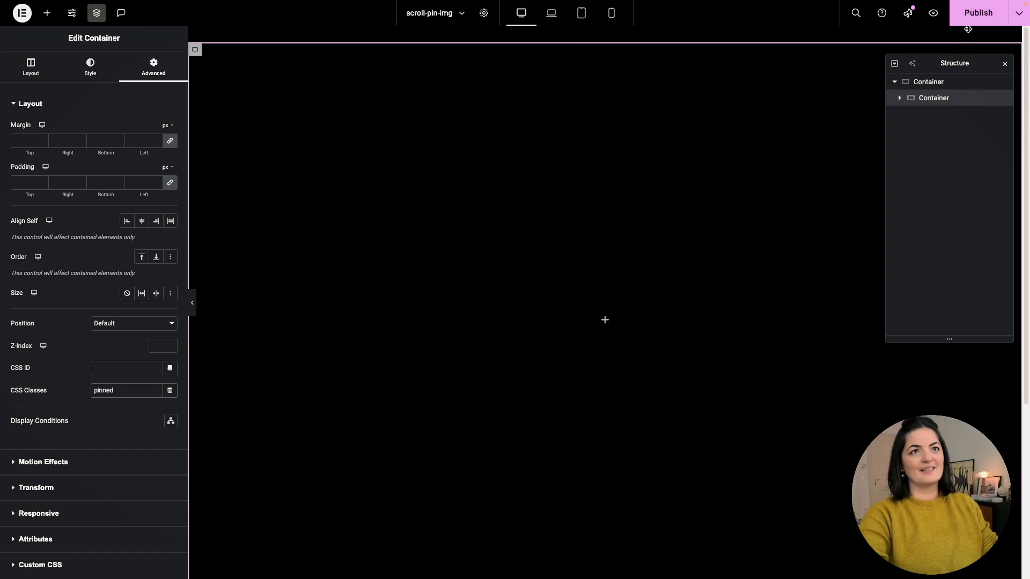
Save the page and drag an Image widget into the inner container
{"action": "left_click", "coordinate": [973, 14]}
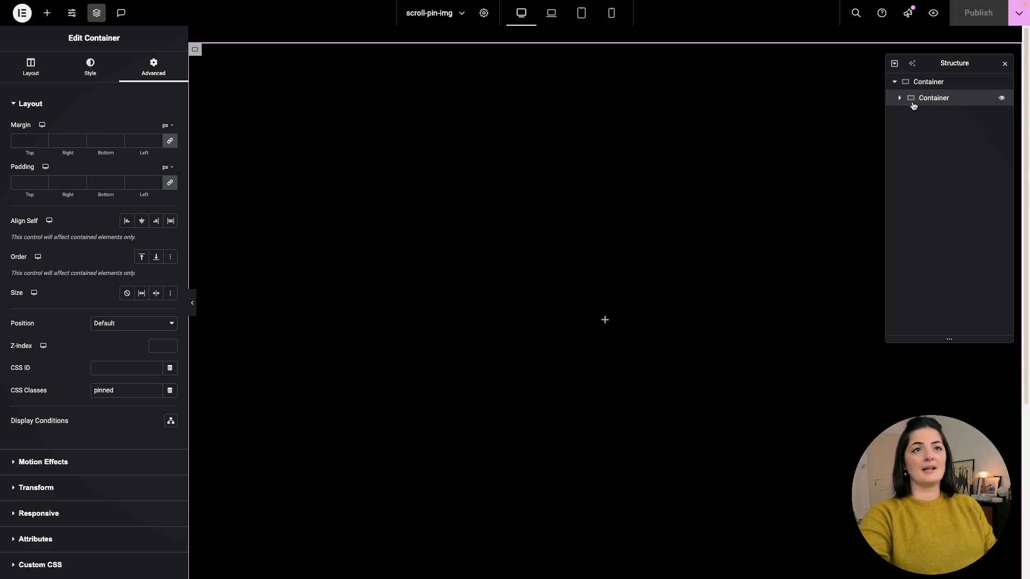
{"action": "left_click", "coordinate": [46, 14]}
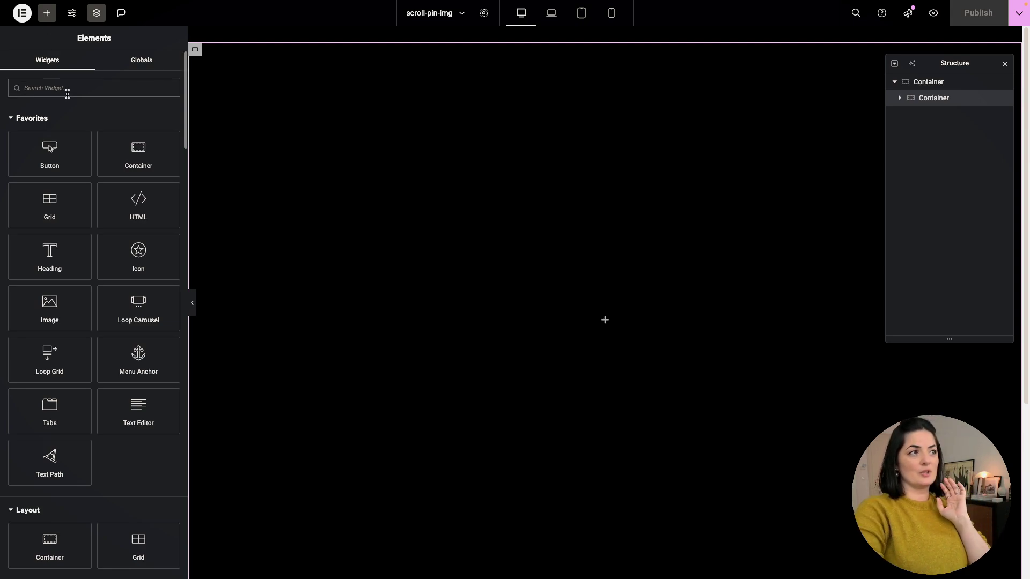
{"action": "type", "text": "img"}
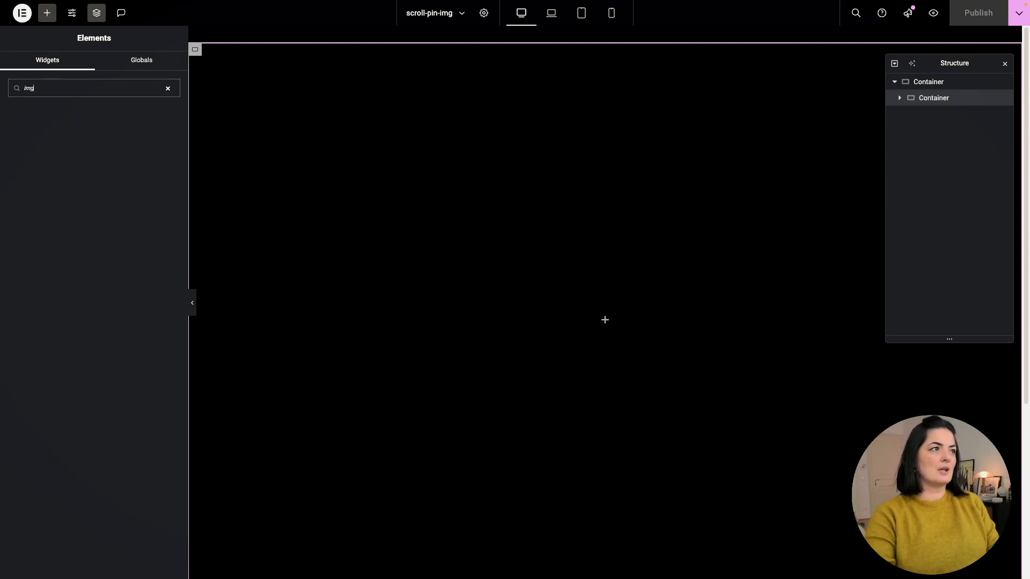
{"action": "key", "text": "BackSpace"}
{"action": "type", "text": "ag"}
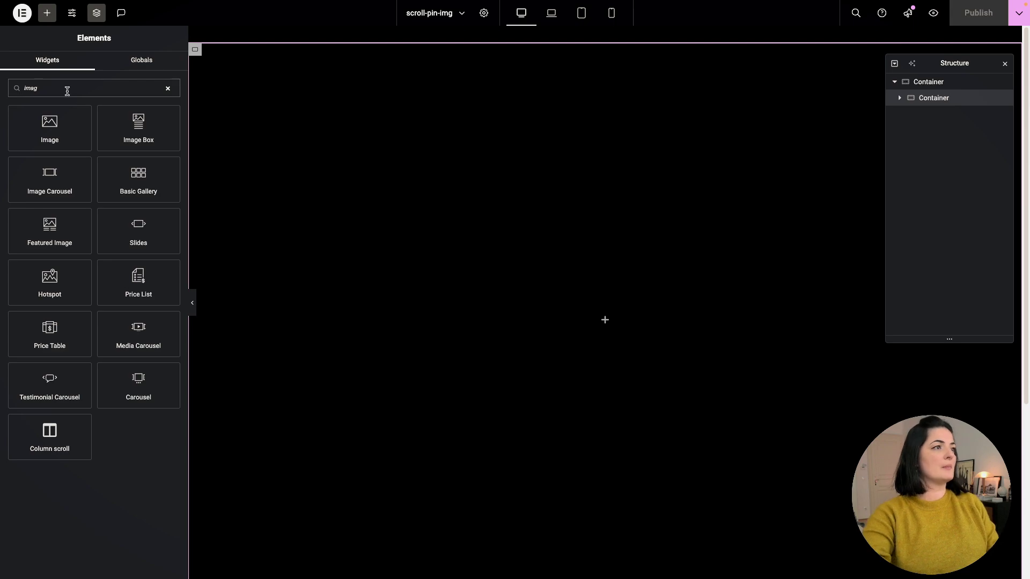
{"action": "left_click_drag", "start_coordinate": [50, 128], "coordinate": [472, 220]}
Insert the iridescent glass-shapes picture from the Media Library into the image
{"action": "left_click", "coordinate": [89, 166]}
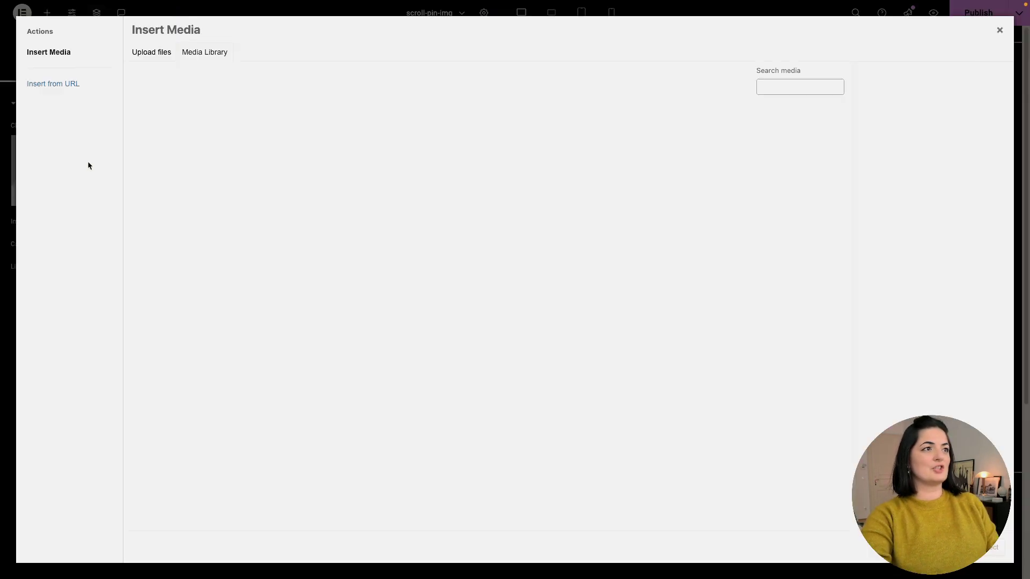
{"action": "scroll", "coordinate": [386, 462], "scroll_direction": "down", "scroll_amount": 6}
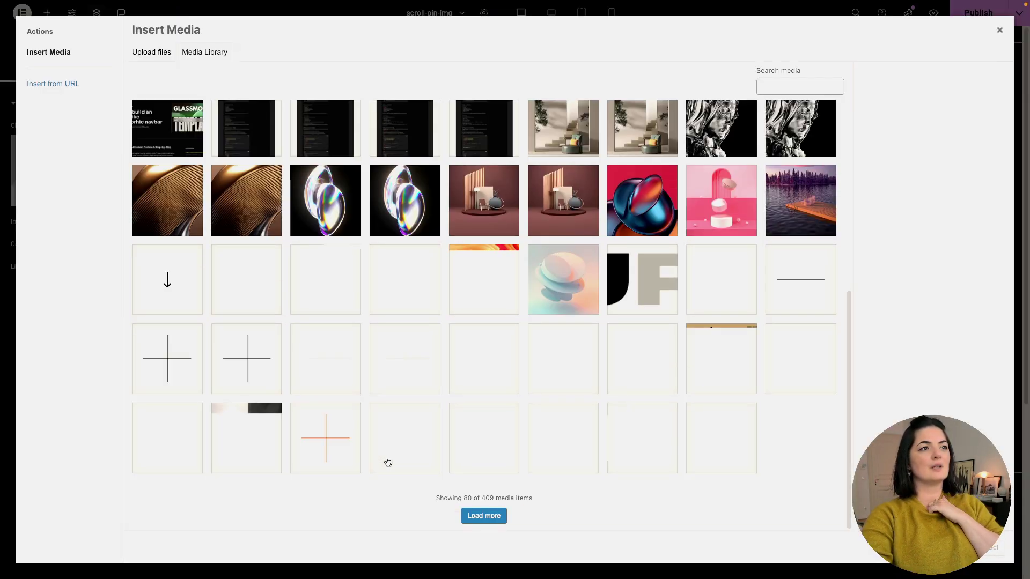
{"action": "left_click", "coordinate": [324, 213]}
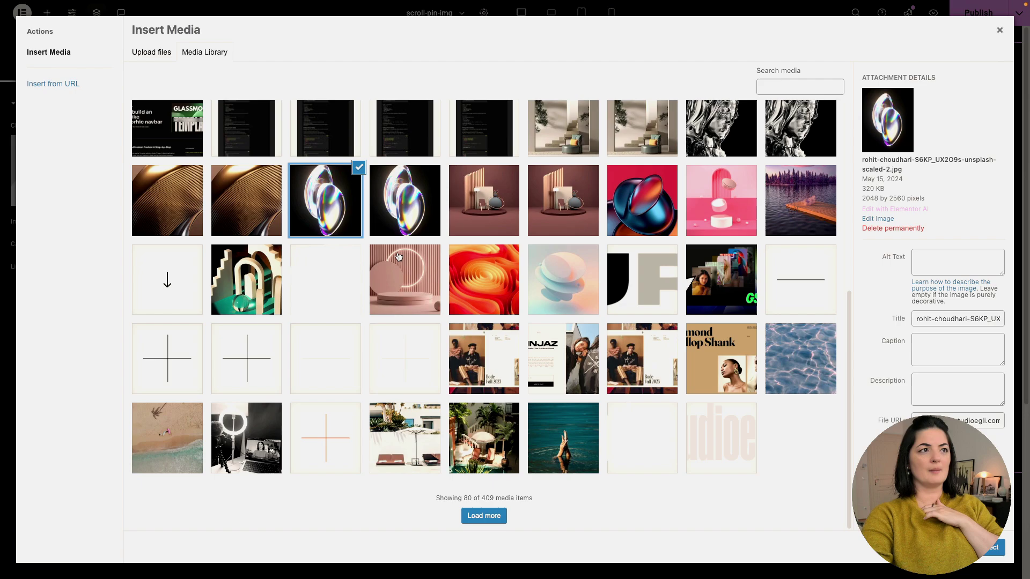
{"action": "left_click", "coordinate": [987, 553]}
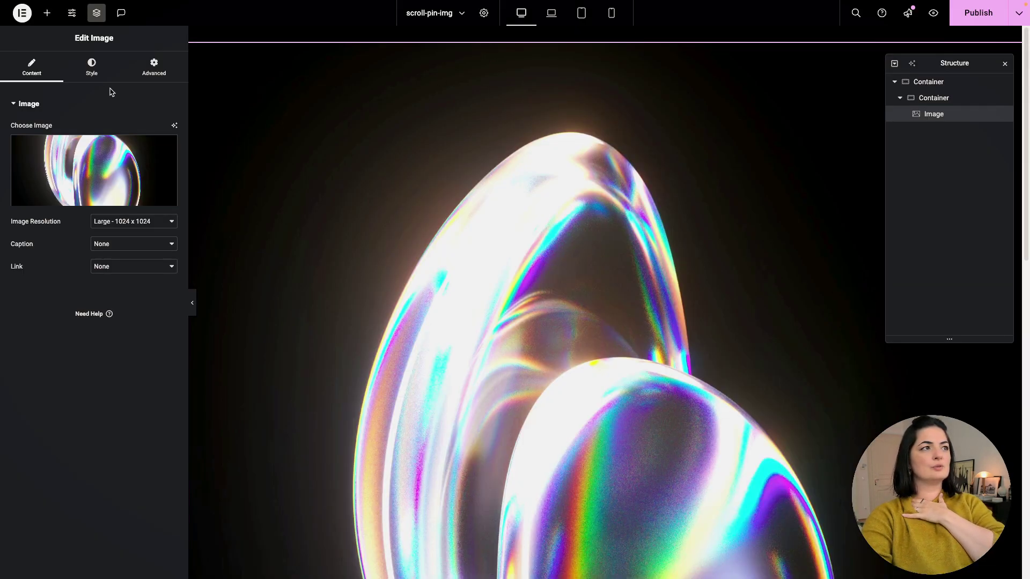
Set the page body background to Classic using the global purple colour
{"action": "left_click", "coordinate": [94, 69]}
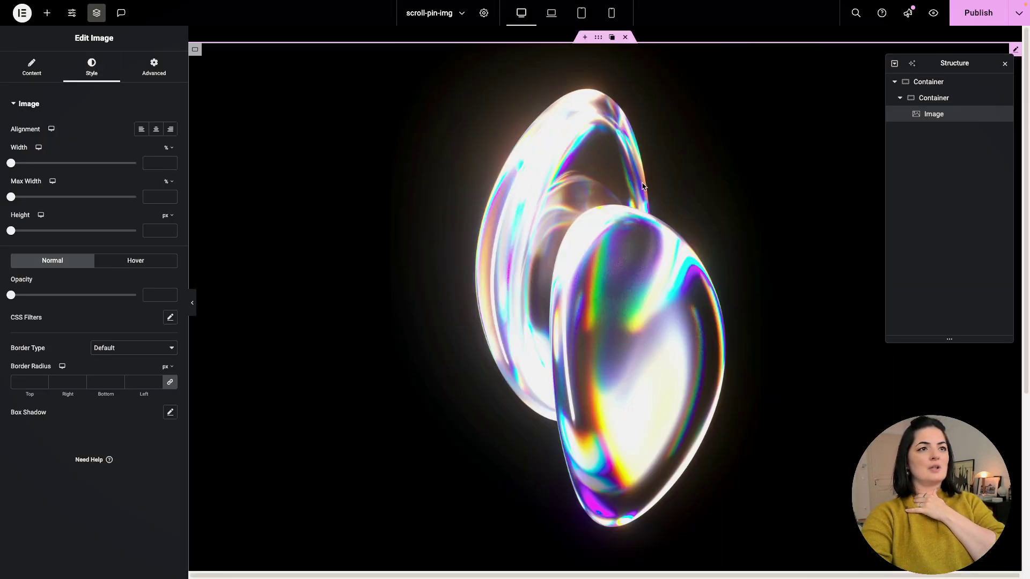
{"action": "left_click", "coordinate": [480, 15]}
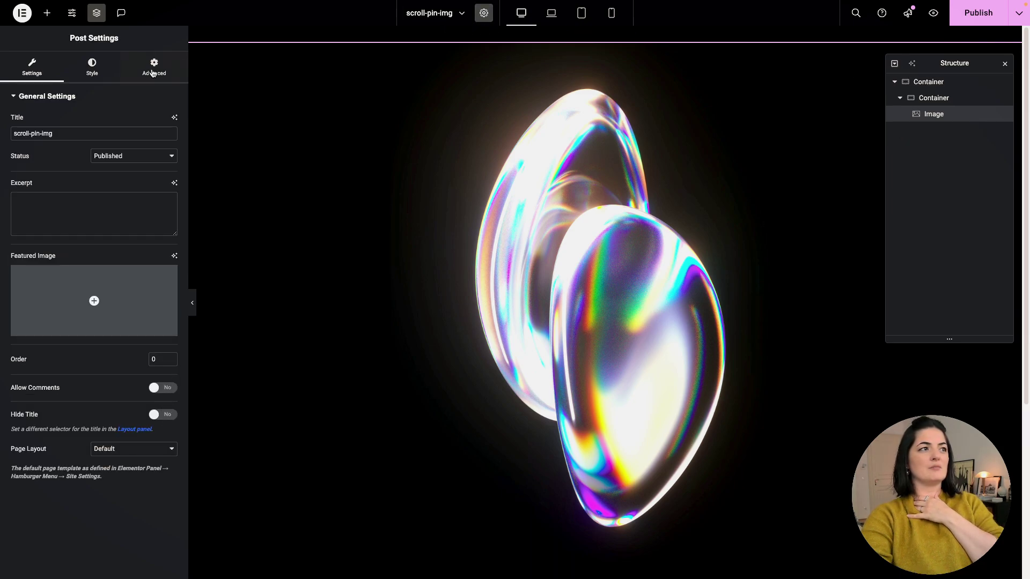
{"action": "left_click", "coordinate": [96, 67]}
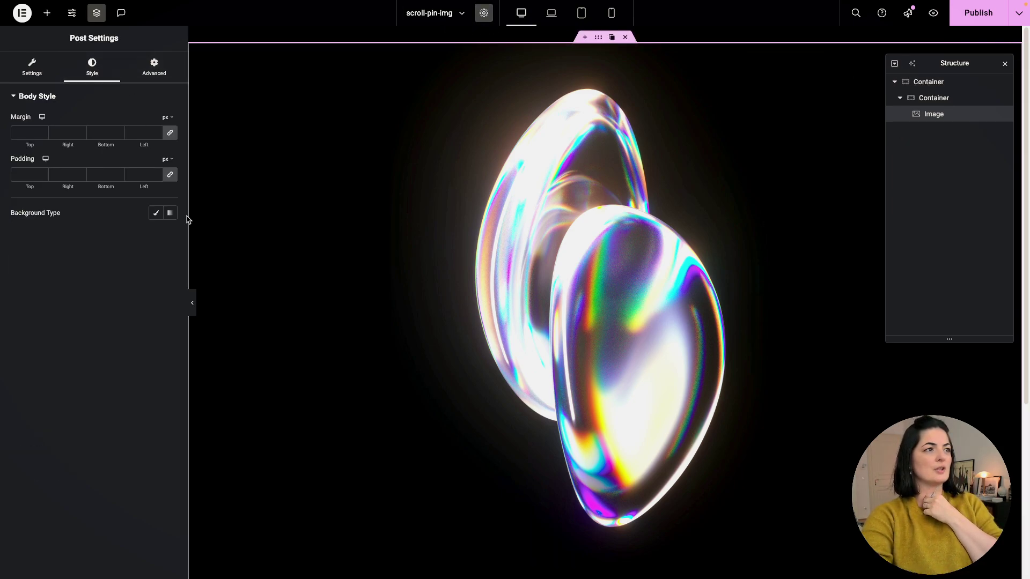
{"action": "left_click", "coordinate": [155, 213]}
{"action": "left_click", "coordinate": [156, 235]}
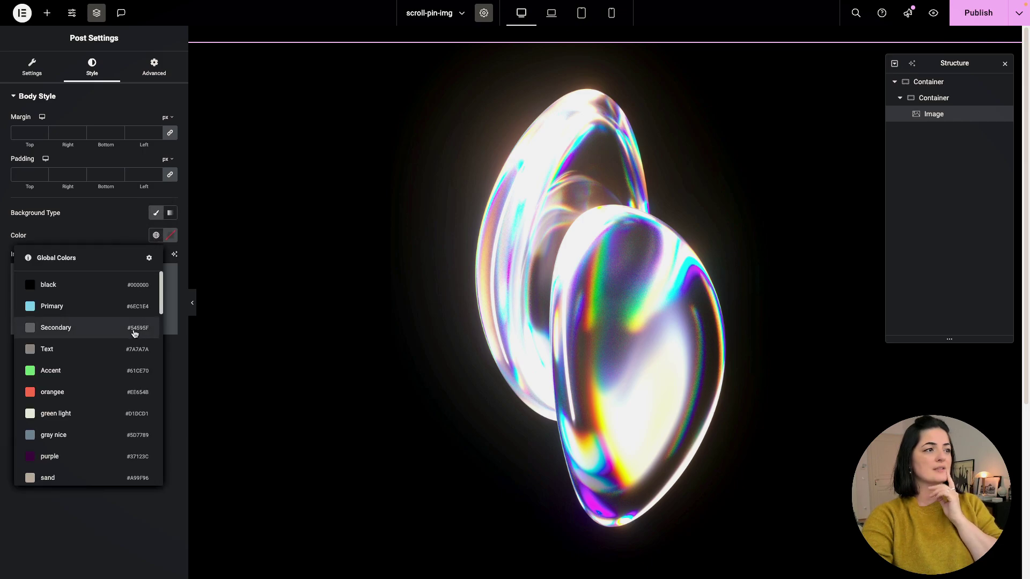
{"action": "left_click", "coordinate": [100, 456]}
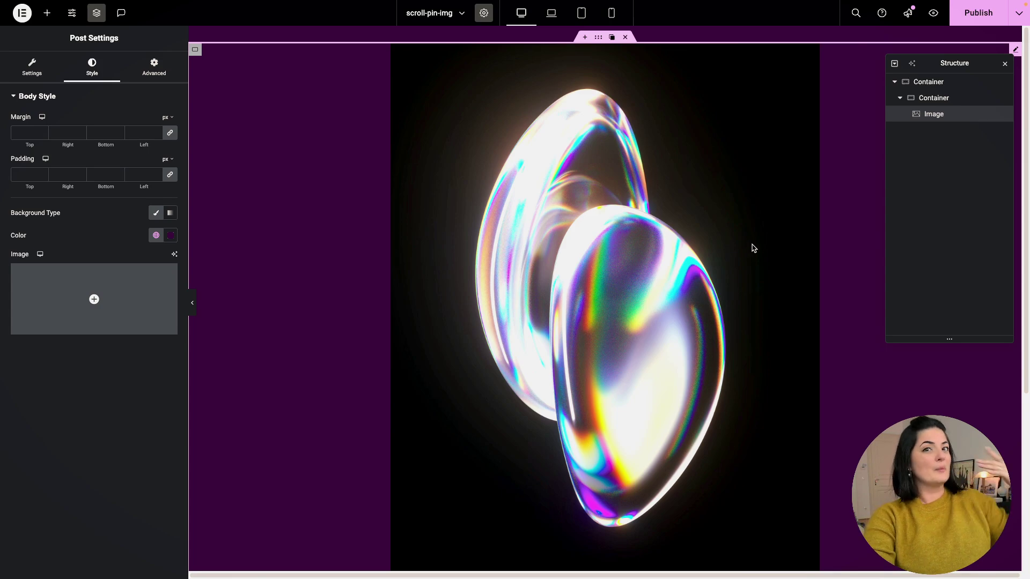
Set the glass image's Align Self to Center and enter the CSS class 'img'
{"action": "left_click", "coordinate": [932, 121]}
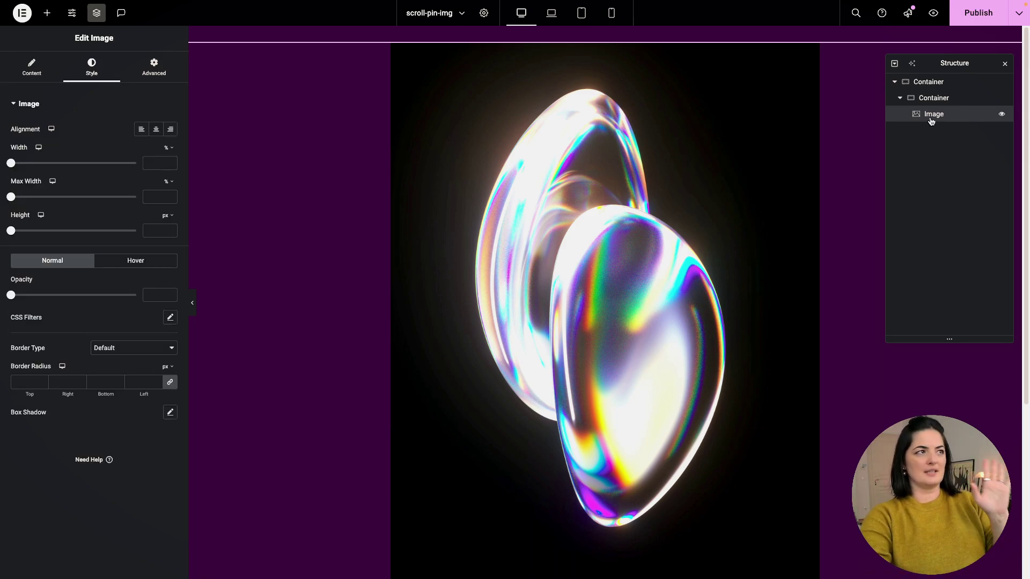
{"action": "left_click", "coordinate": [154, 68]}
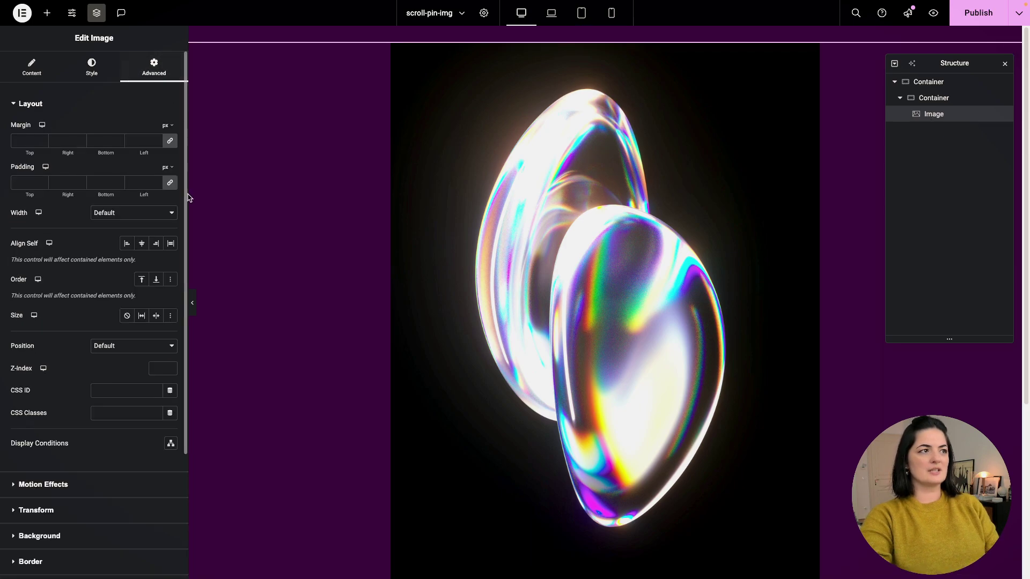
{"action": "left_click", "coordinate": [142, 246]}
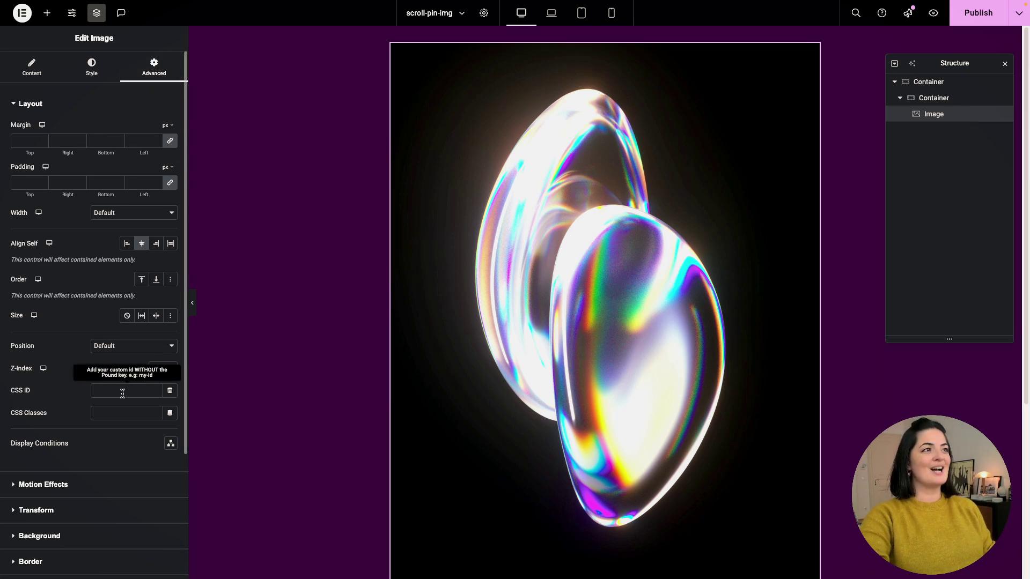
{"action": "left_click", "coordinate": [126, 415]}
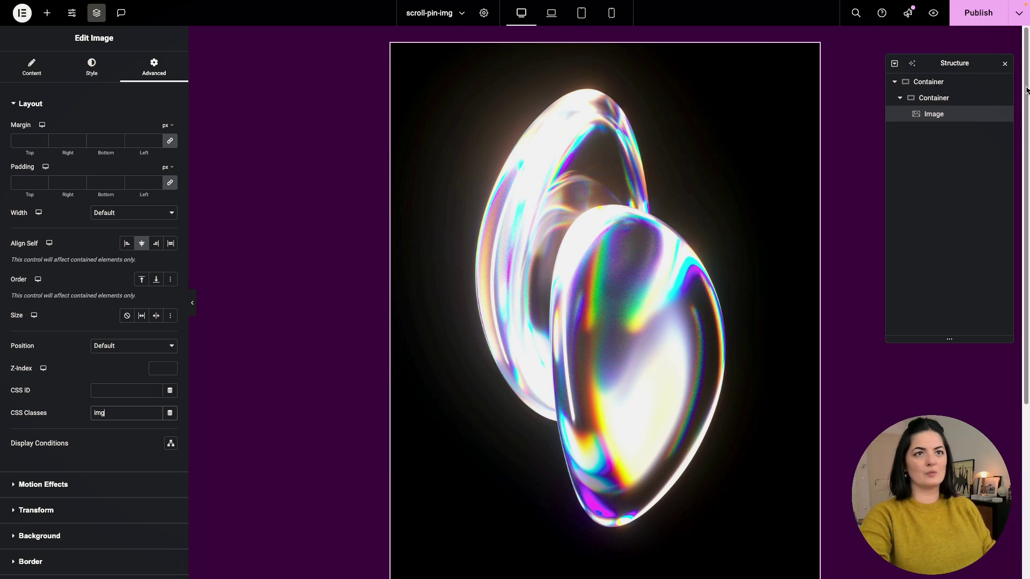
Duplicate the glass Image widget twice to make three images
{"action": "right_click", "coordinate": [931, 114]}
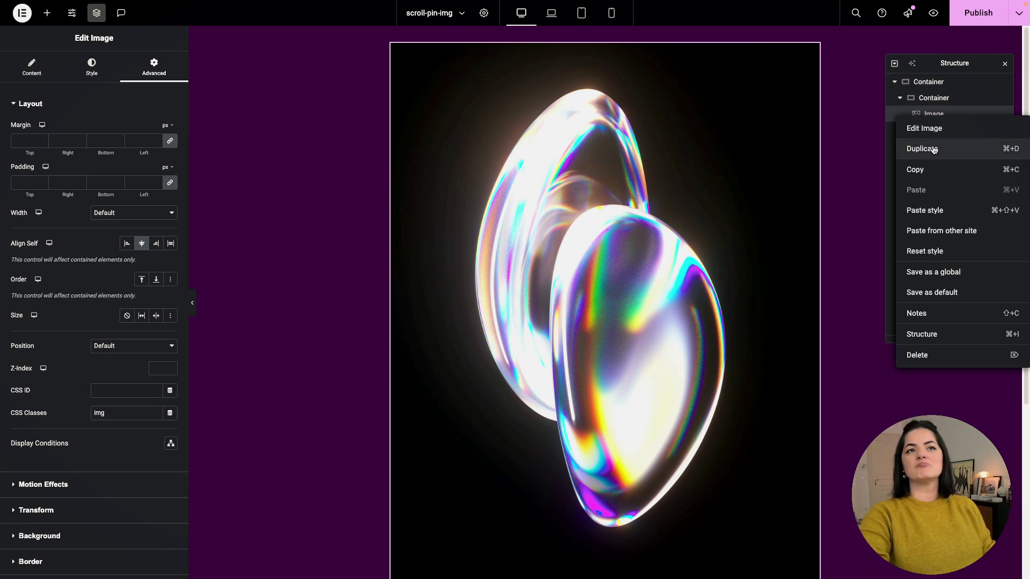
{"action": "left_click", "coordinate": [931, 147]}
{"action": "right_click", "coordinate": [933, 131]}
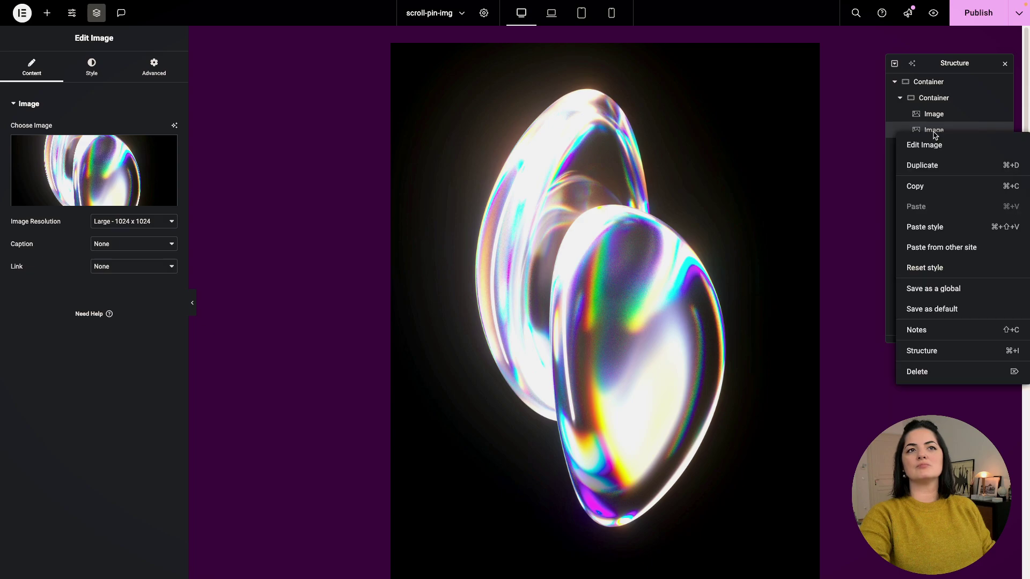
{"action": "left_click", "coordinate": [937, 166]}
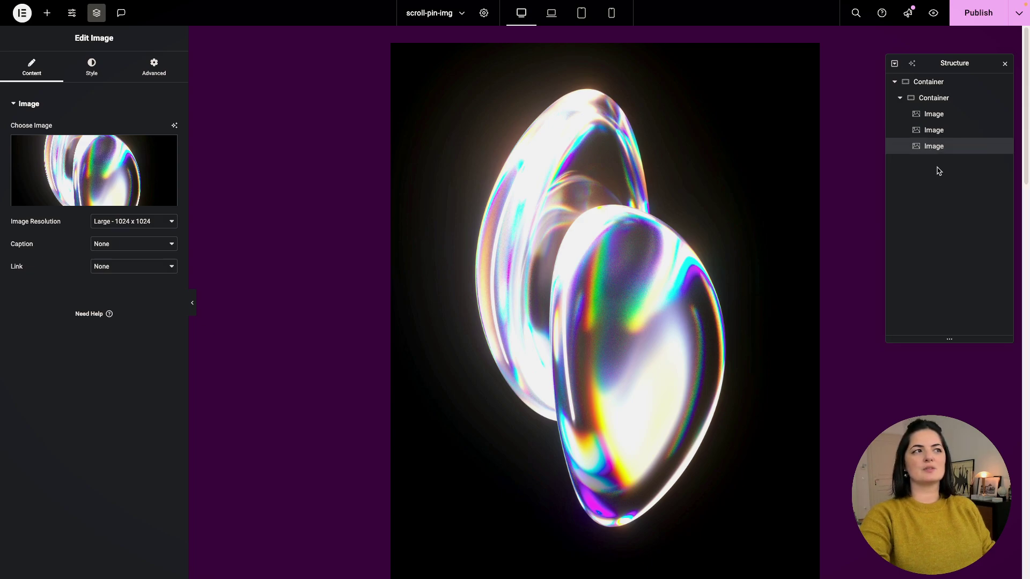
Replace the second image's picture with the palm-garden photo
{"action": "left_click", "coordinate": [933, 130]}
{"action": "left_click", "coordinate": [97, 177]}
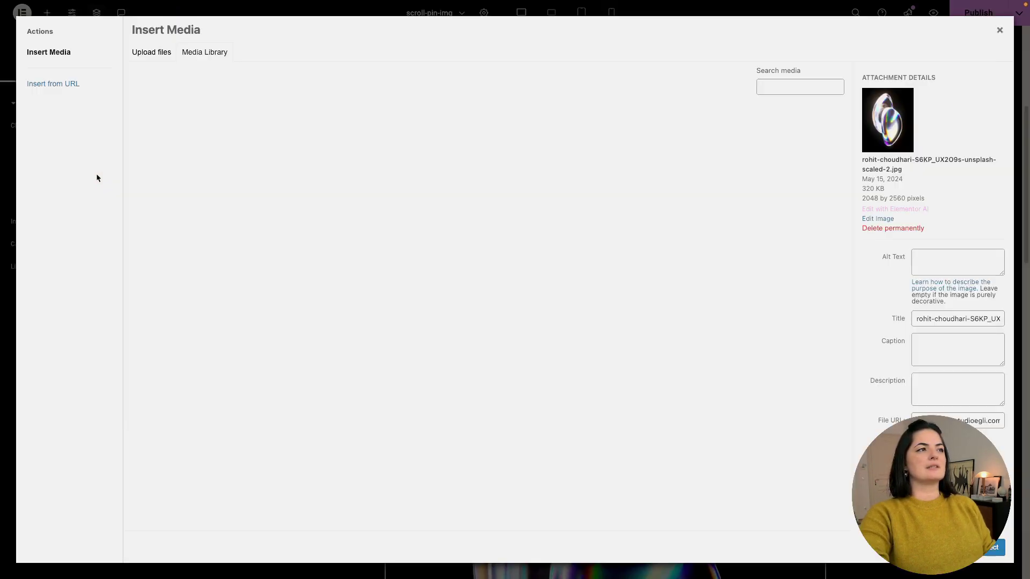
{"action": "scroll", "coordinate": [590, 375], "scroll_direction": "down", "scroll_amount": 7}
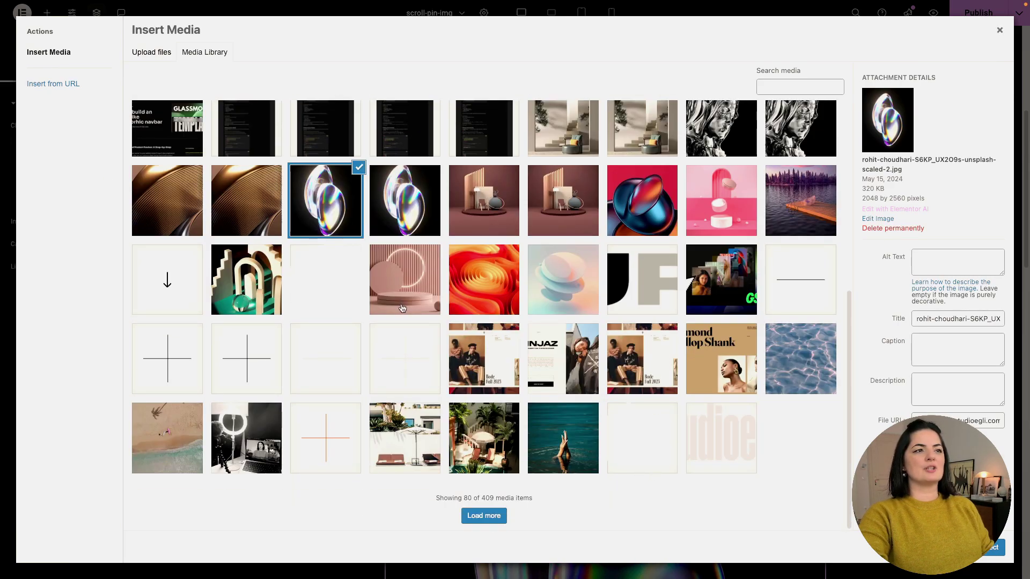
{"action": "left_click", "coordinate": [538, 443]}
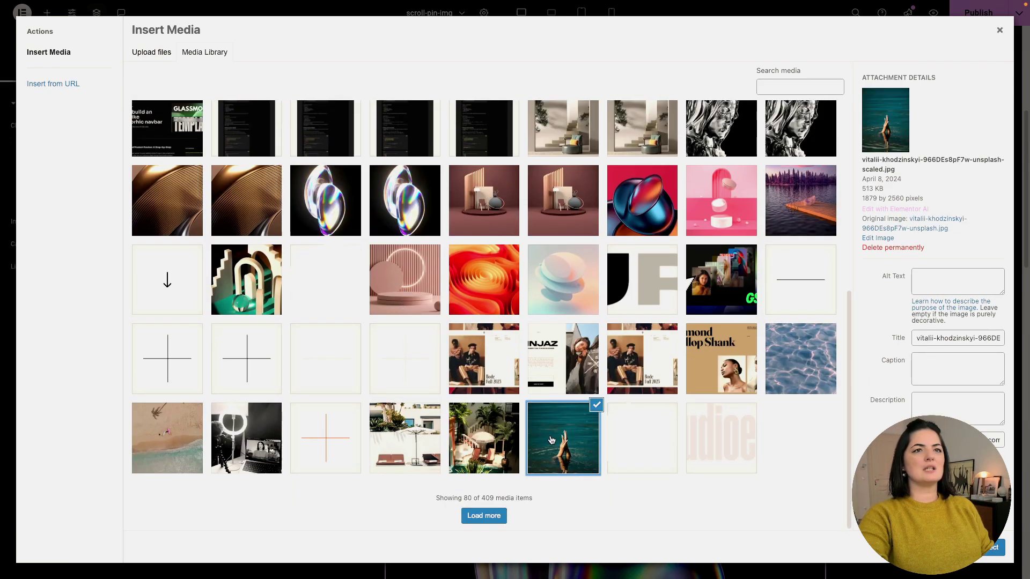
{"action": "left_click", "coordinate": [428, 441]}
{"action": "left_click", "coordinate": [493, 440]}
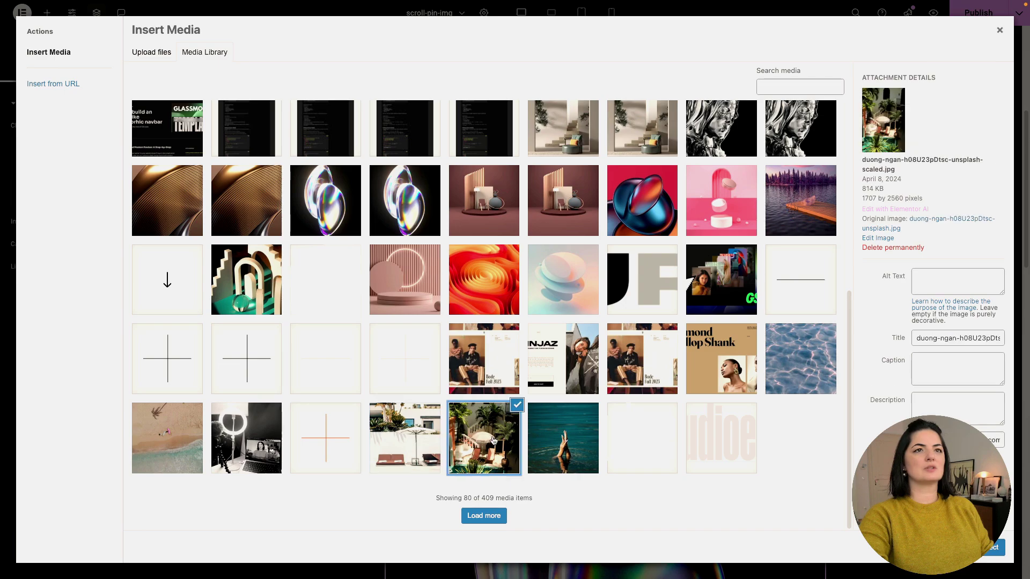
{"action": "left_click", "coordinate": [995, 547]}
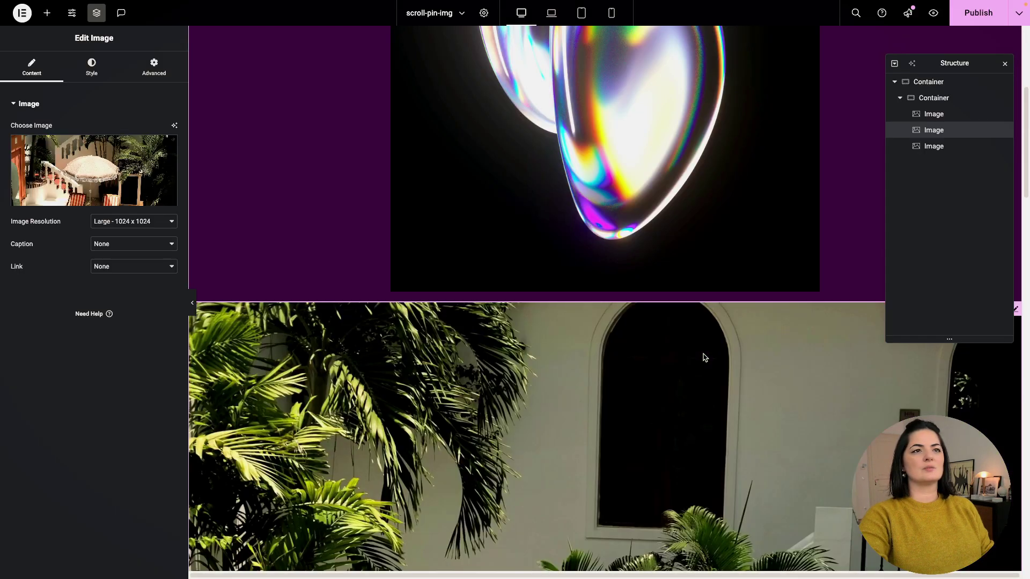
{"action": "left_click", "coordinate": [92, 67]}
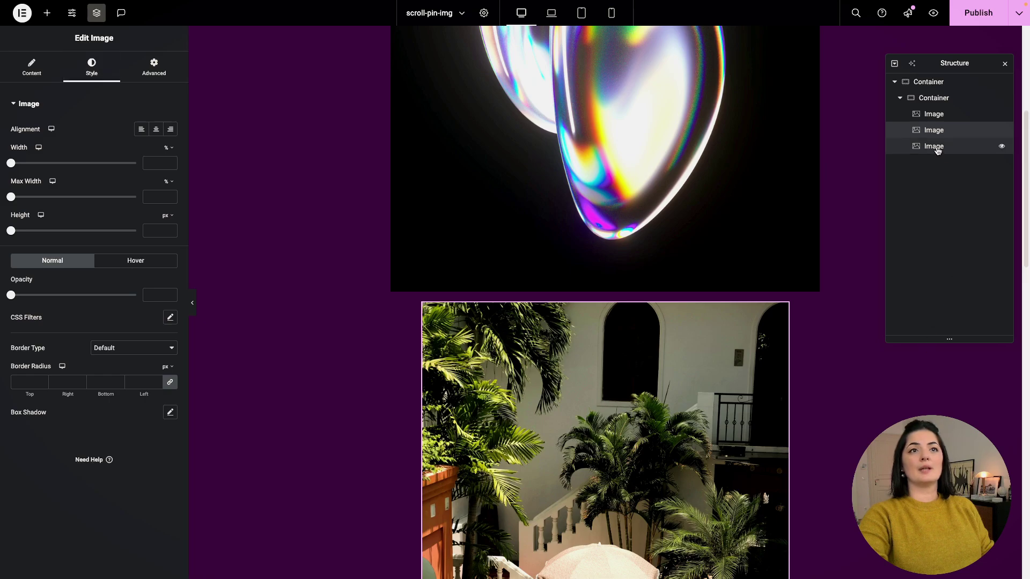
Replace the third image's picture with the chrome face photo
{"action": "left_click", "coordinate": [955, 147]}
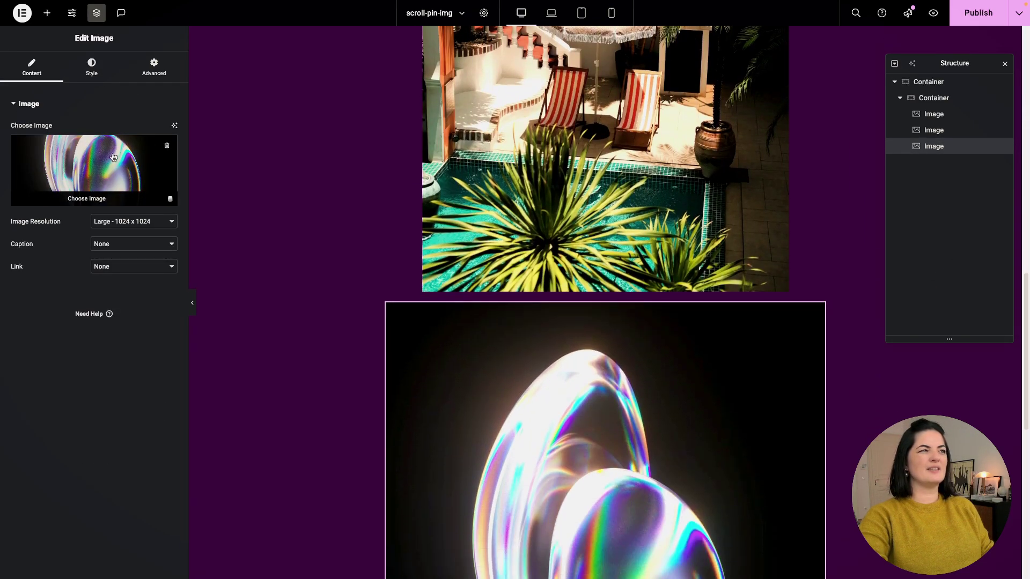
{"action": "left_click", "coordinate": [113, 157]}
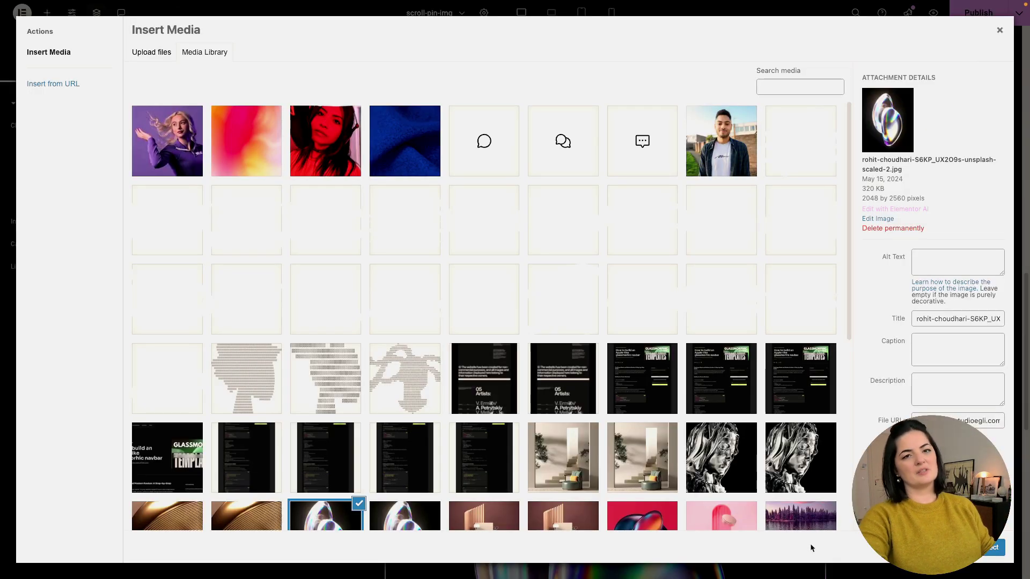
{"action": "scroll", "coordinate": [670, 483], "scroll_direction": "down", "scroll_amount": 3}
{"action": "scroll", "coordinate": [670, 484], "scroll_direction": "down", "scroll_amount": 2}
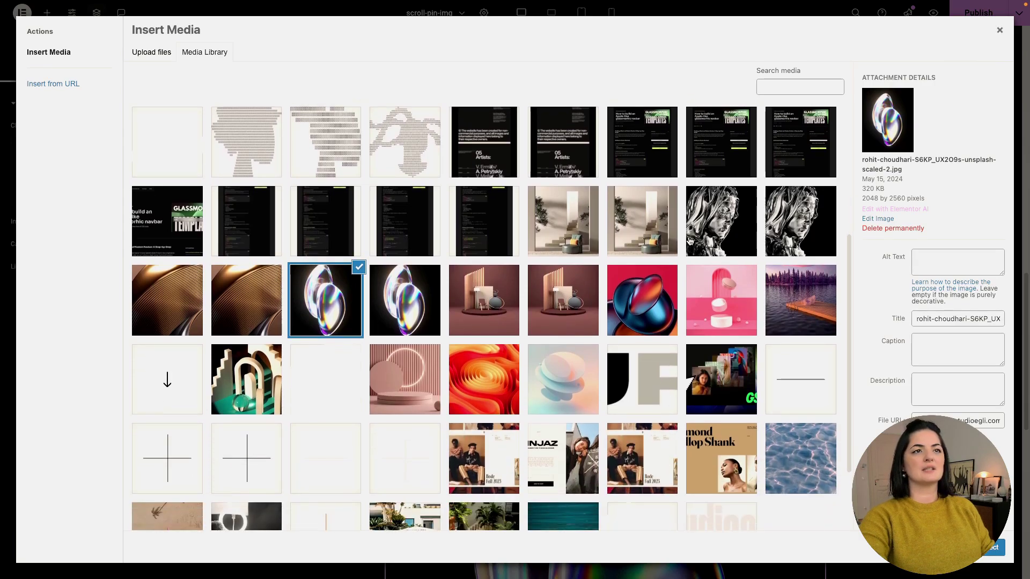
{"action": "left_click", "coordinate": [722, 231]}
{"action": "left_click", "coordinate": [995, 548]}
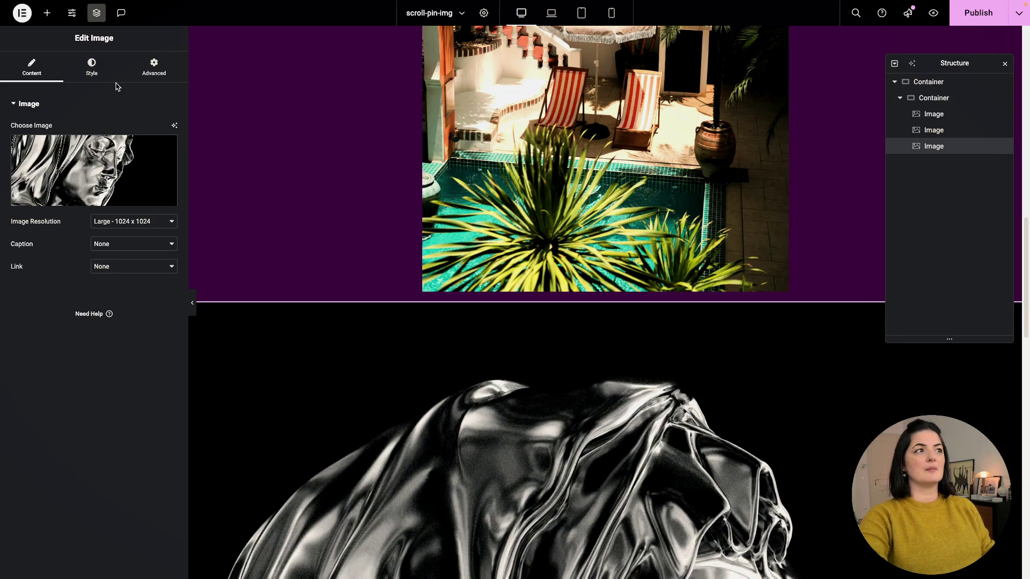
{"action": "left_click", "coordinate": [92, 68]}
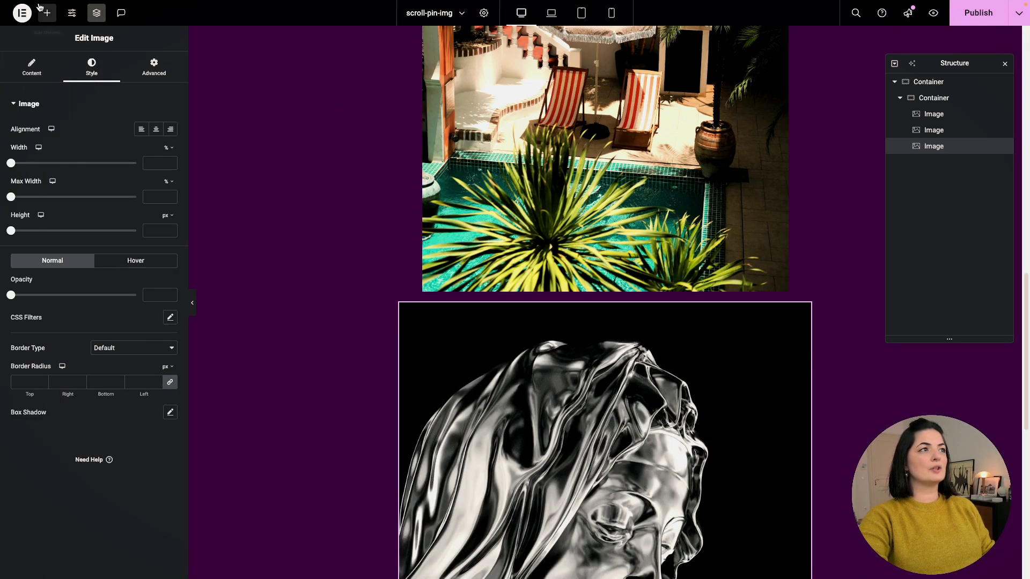
Add a Video widget after the third image, found by searching 'video'
{"action": "left_click", "coordinate": [46, 13]}
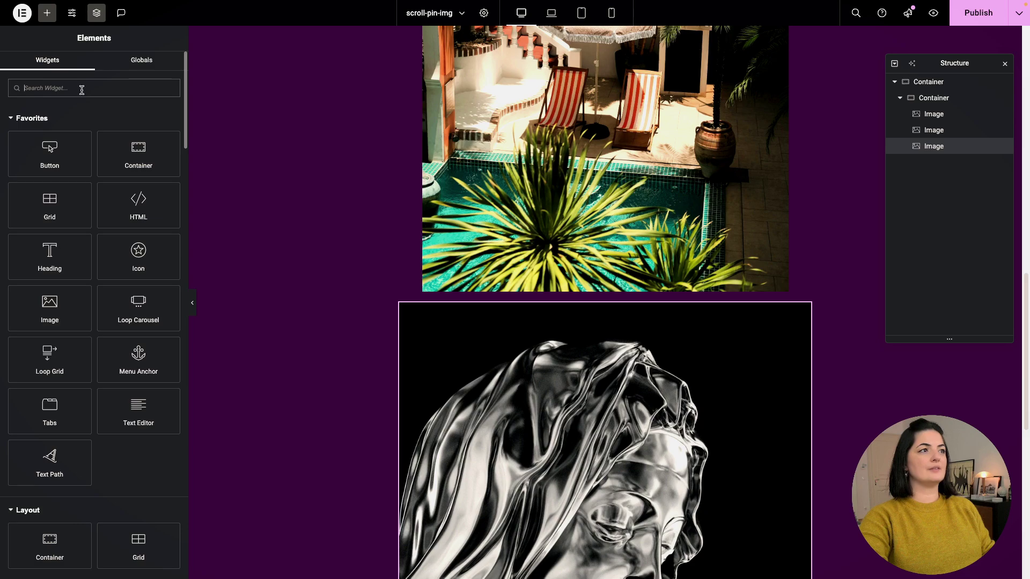
{"action": "type", "text": "video"}
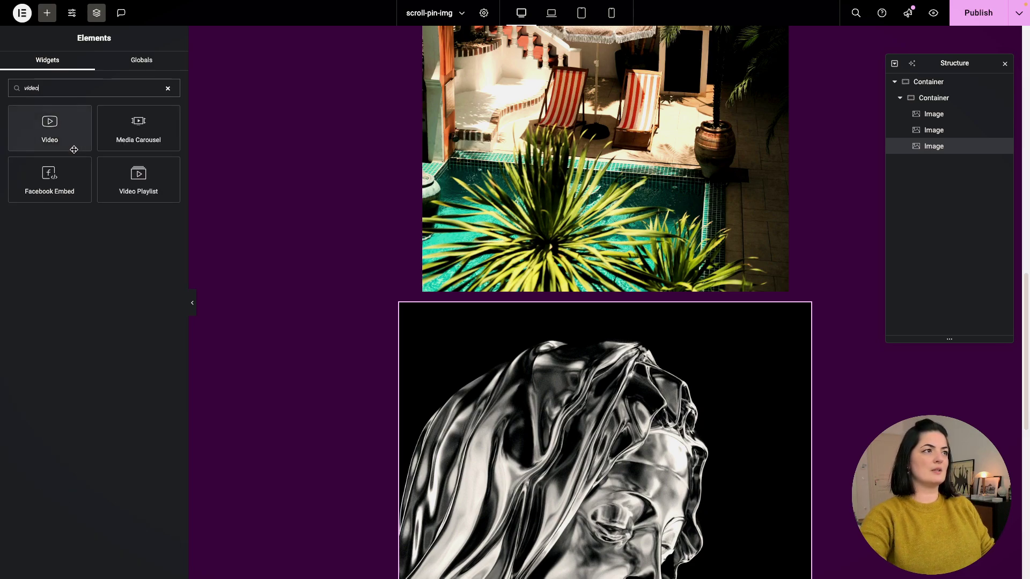
{"action": "left_click", "coordinate": [71, 144]}
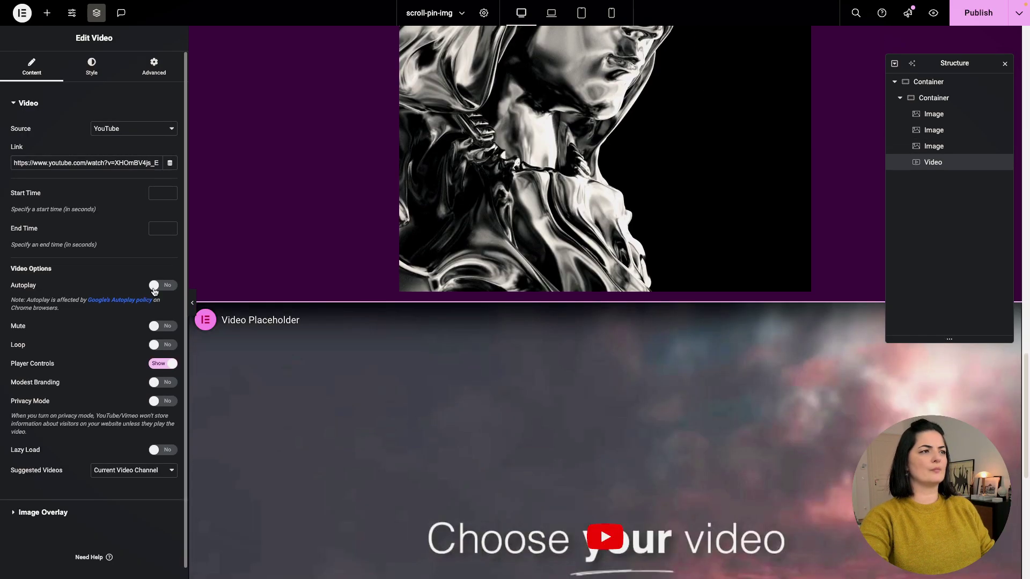
Turn on autoplay, mute, loop and privacy mode for the video, with player controls hidden
{"action": "left_click", "coordinate": [162, 285]}
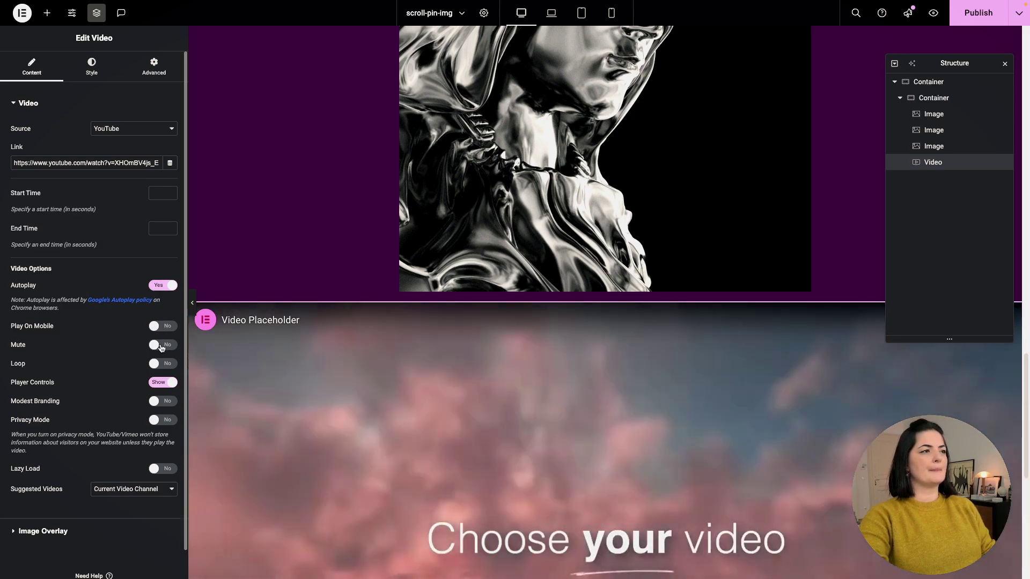
{"action": "left_click", "coordinate": [160, 346]}
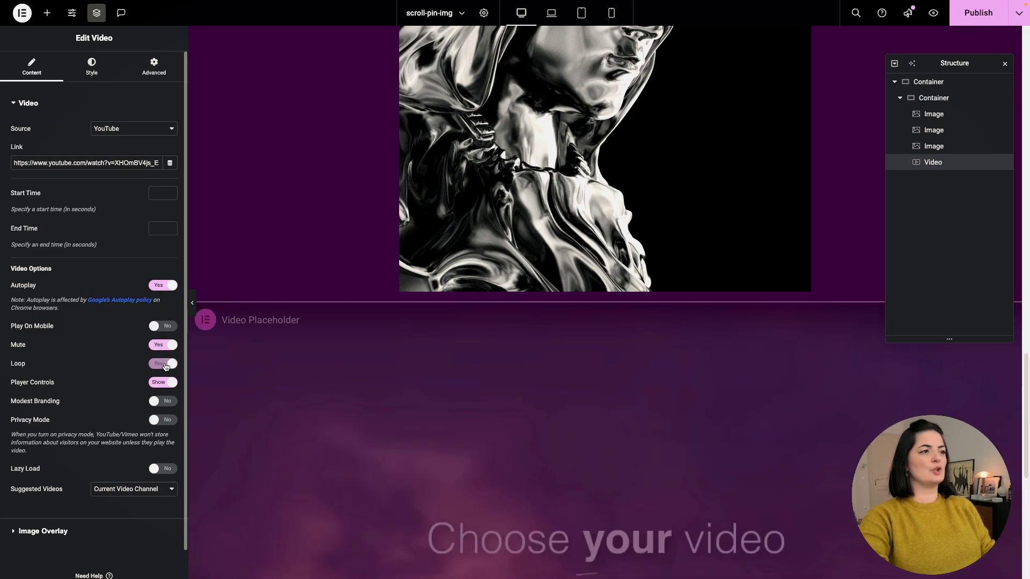
{"action": "left_click", "coordinate": [163, 364]}
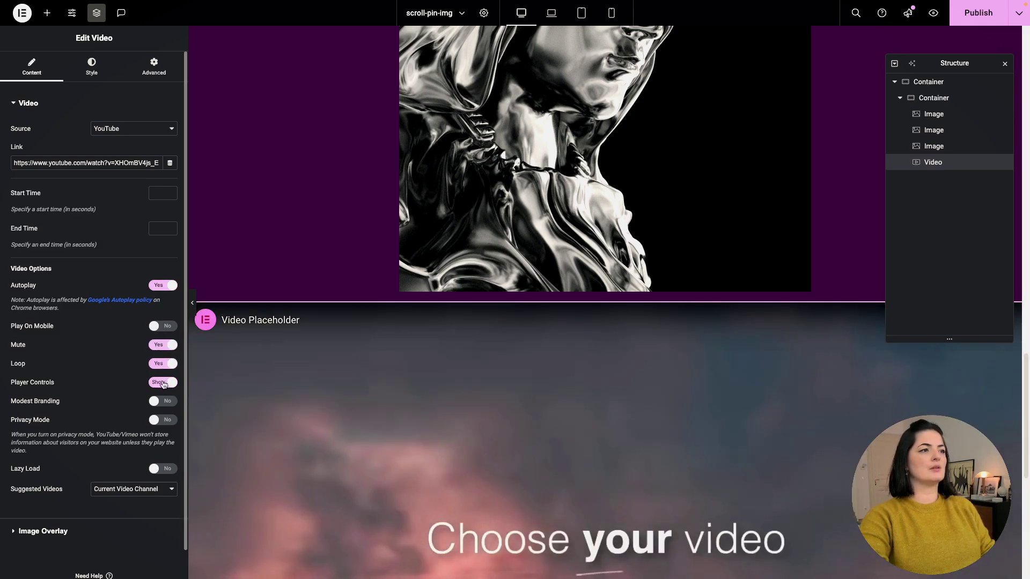
{"action": "left_click", "coordinate": [166, 383]}
{"action": "left_click", "coordinate": [164, 402]}
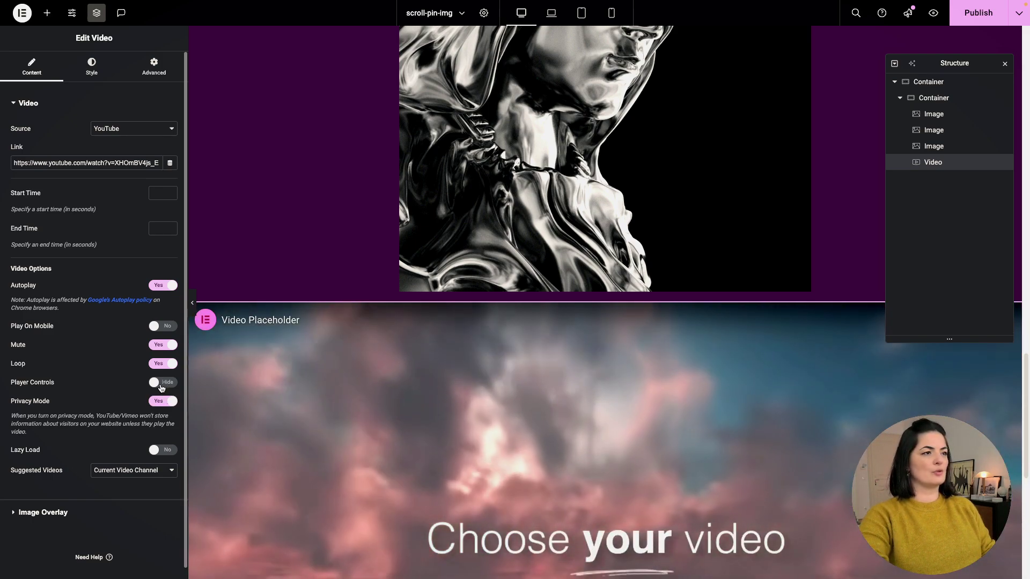
{"action": "left_click", "coordinate": [163, 383]}
{"action": "left_click", "coordinate": [162, 384]}
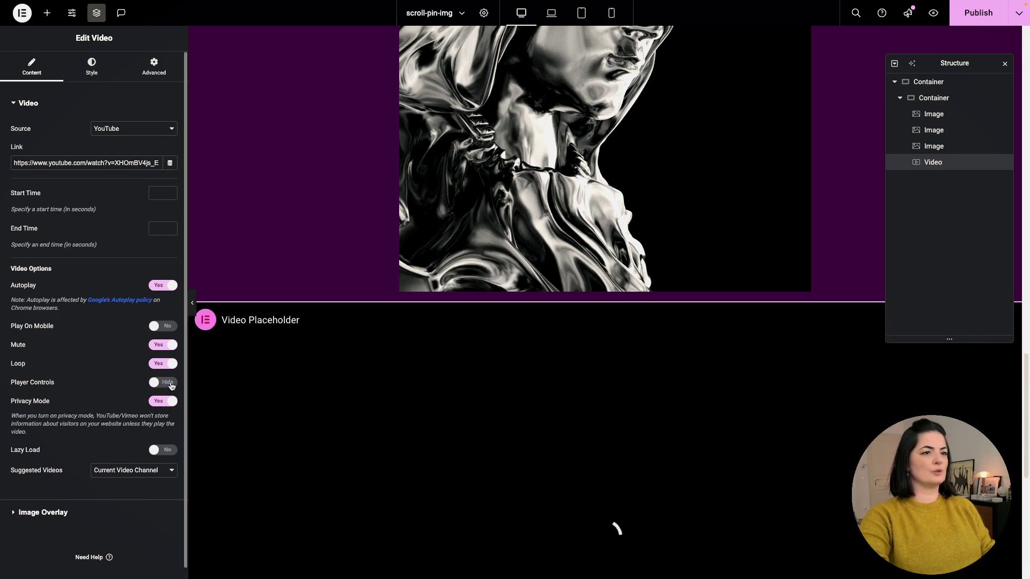
{"action": "scroll", "coordinate": [533, 427], "scroll_direction": "down", "scroll_amount": 5}
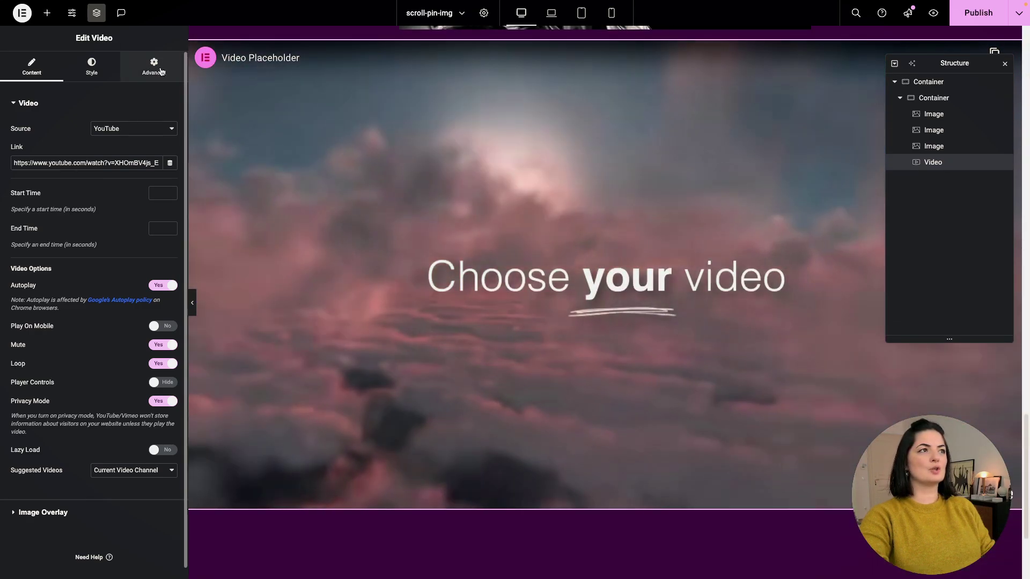
Give the video a Custom width of 49% and set Align Self to Center
{"action": "left_click", "coordinate": [154, 66]}
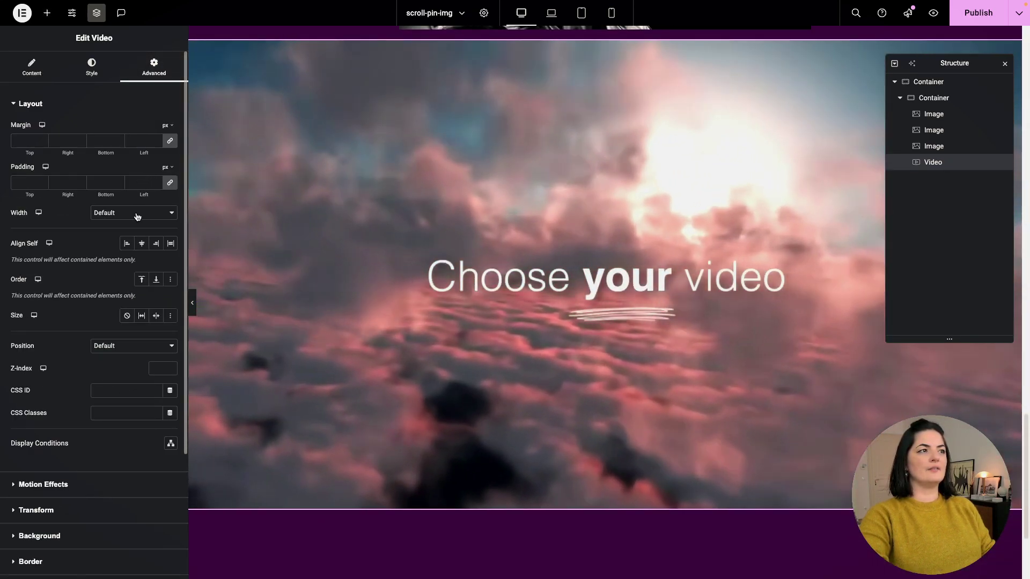
{"action": "left_click", "coordinate": [135, 213]}
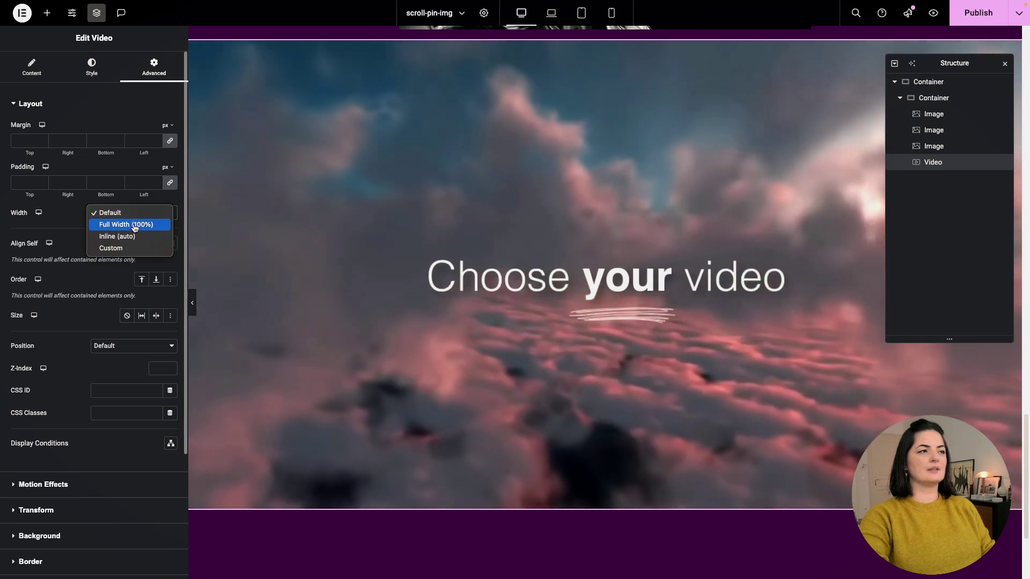
{"action": "left_click", "coordinate": [135, 225]}
{"action": "left_click", "coordinate": [137, 214]}
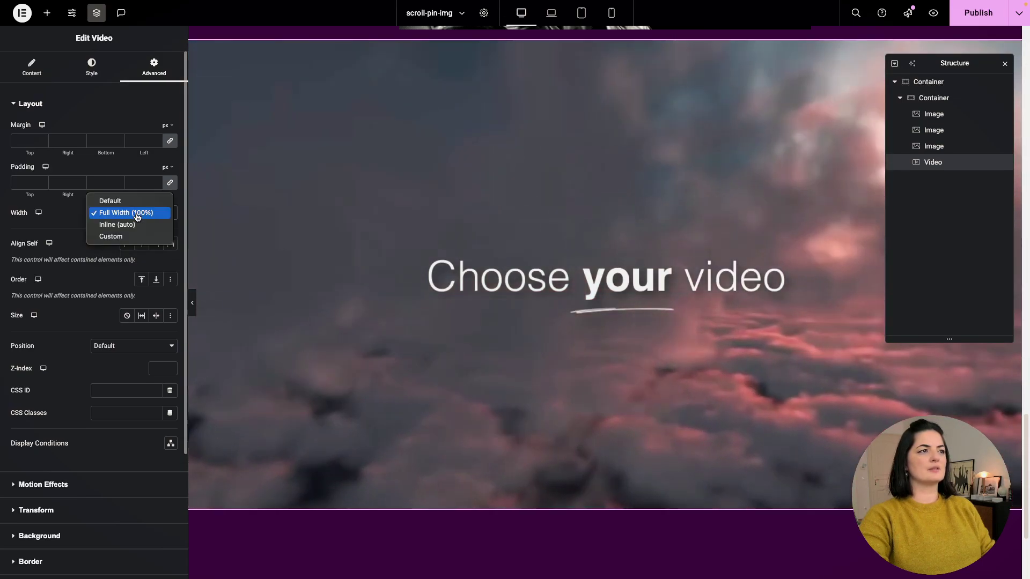
{"action": "left_click", "coordinate": [137, 235]}
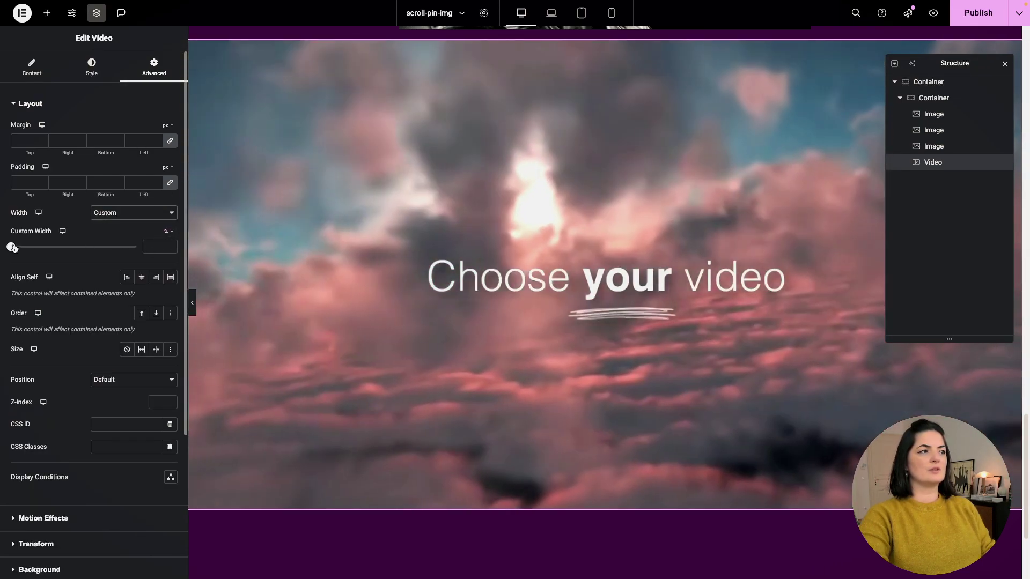
{"action": "left_click_drag", "start_coordinate": [10, 247], "coordinate": [75, 249]}
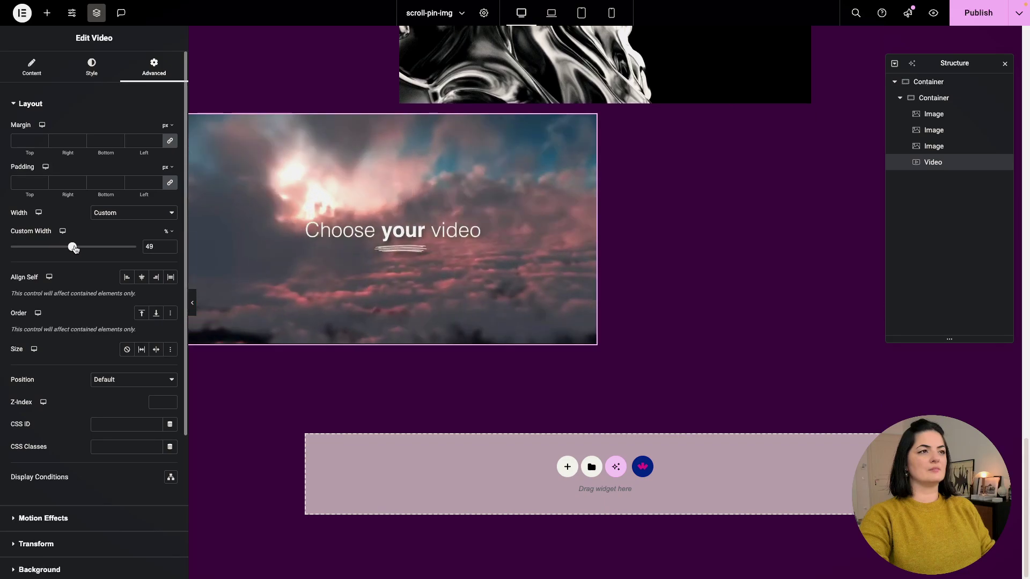
{"action": "left_click", "coordinate": [141, 277]}
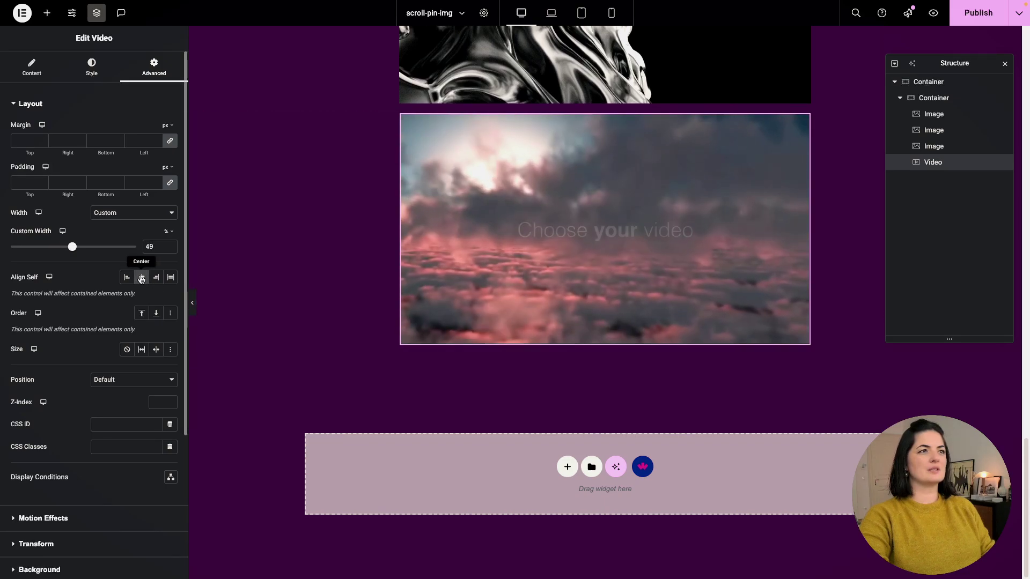
{"action": "scroll", "coordinate": [785, 379], "scroll_direction": "up", "scroll_amount": 2}
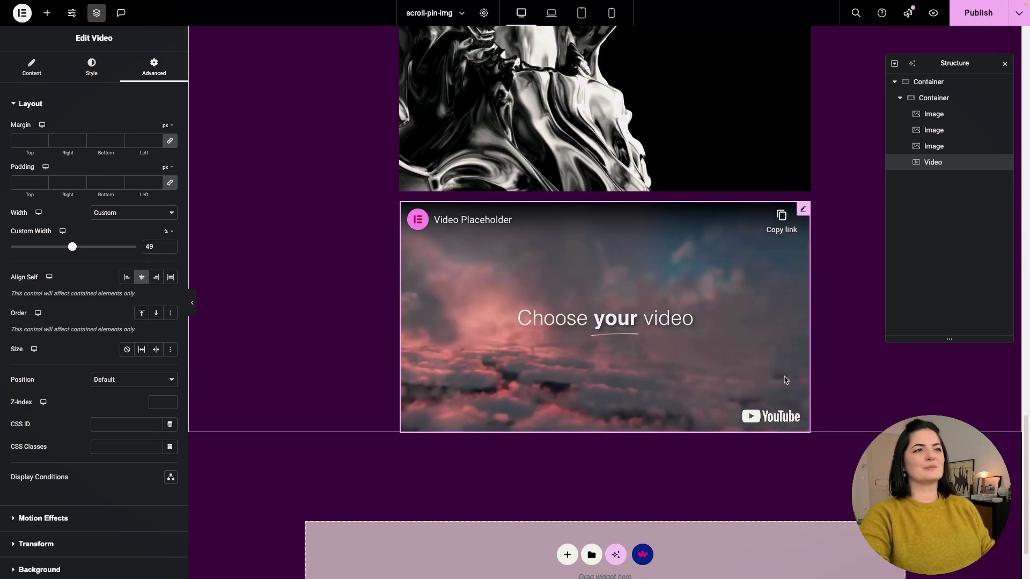
{"action": "scroll", "coordinate": [788, 381], "scroll_direction": "down", "scroll_amount": 2}
{"action": "scroll", "coordinate": [788, 380], "scroll_direction": "up", "scroll_amount": 1}
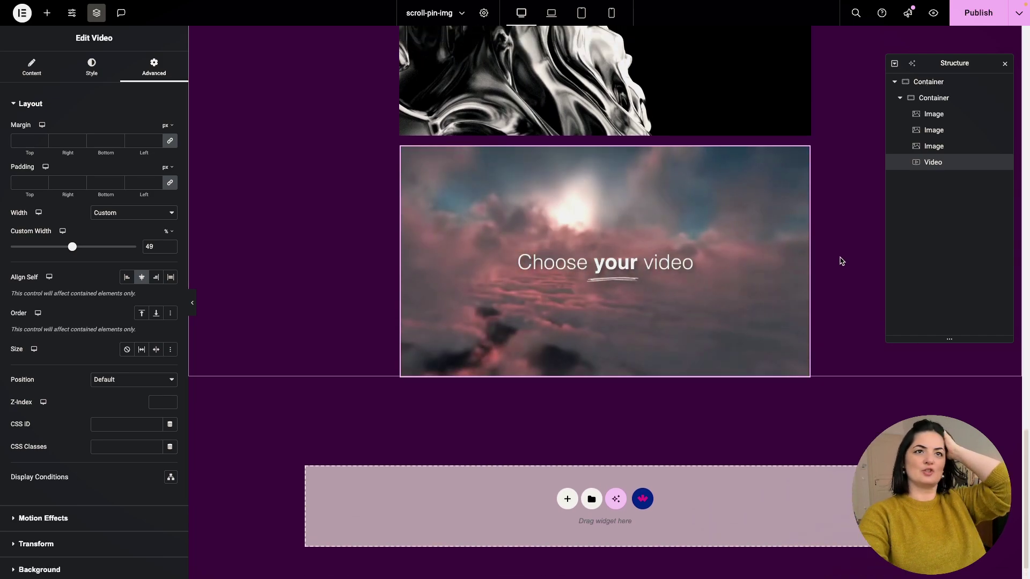
Move the video above the last image in the Structure panel and save
{"action": "left_click_drag", "start_coordinate": [926, 161], "coordinate": [928, 146]}
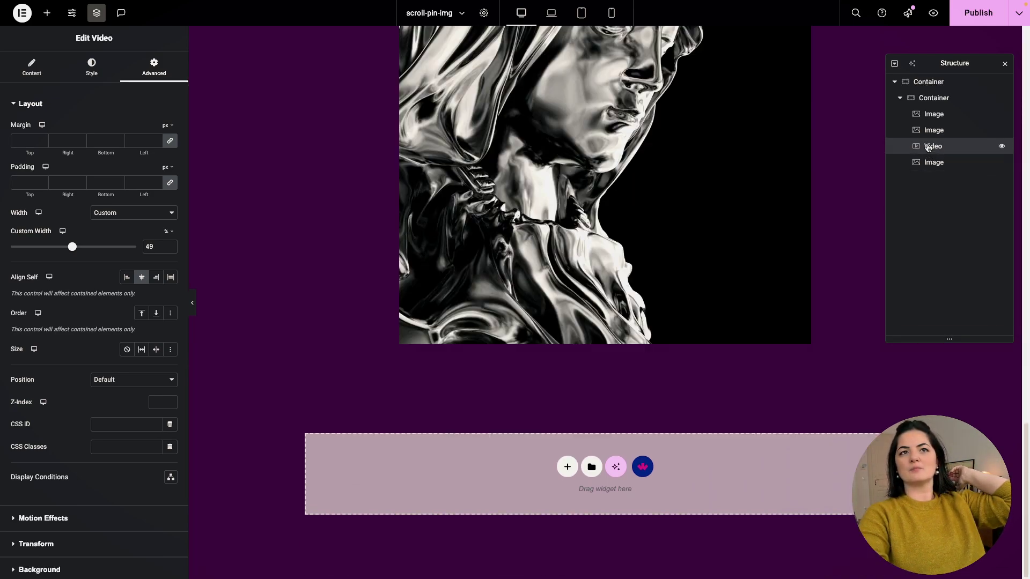
{"action": "scroll", "coordinate": [695, 379], "scroll_direction": "up", "scroll_amount": 4}
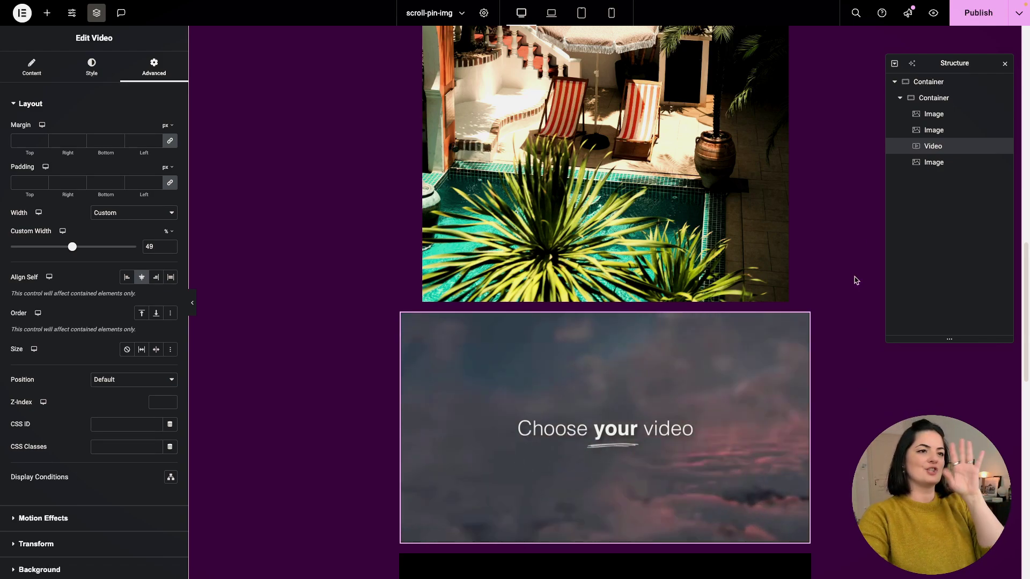
{"action": "key", "text": "ctrl+s"}
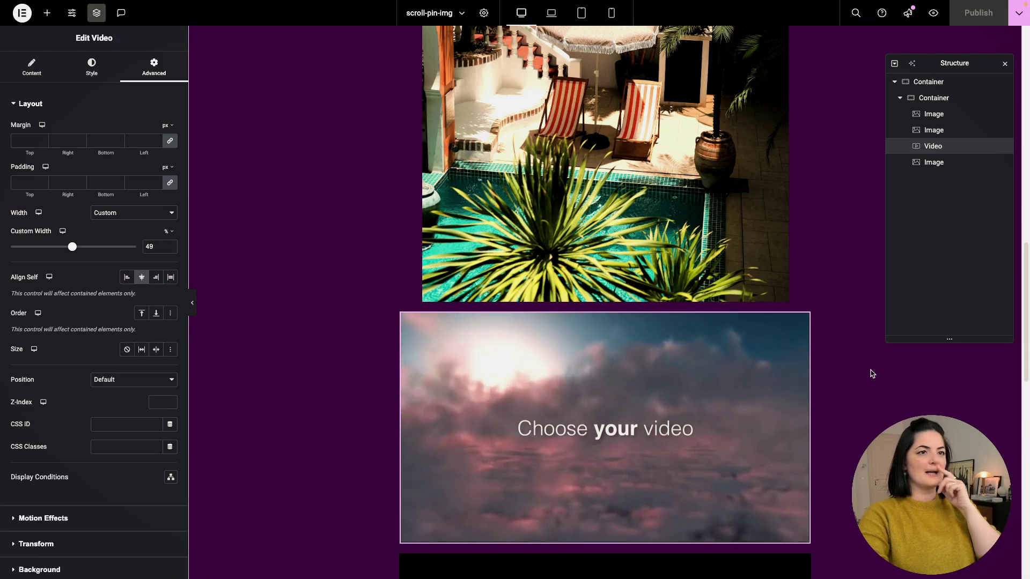
Enter the CSS class 'img' for the video and publish the page
{"action": "left_click", "coordinate": [123, 449]}
{"action": "type", "text": "img"}
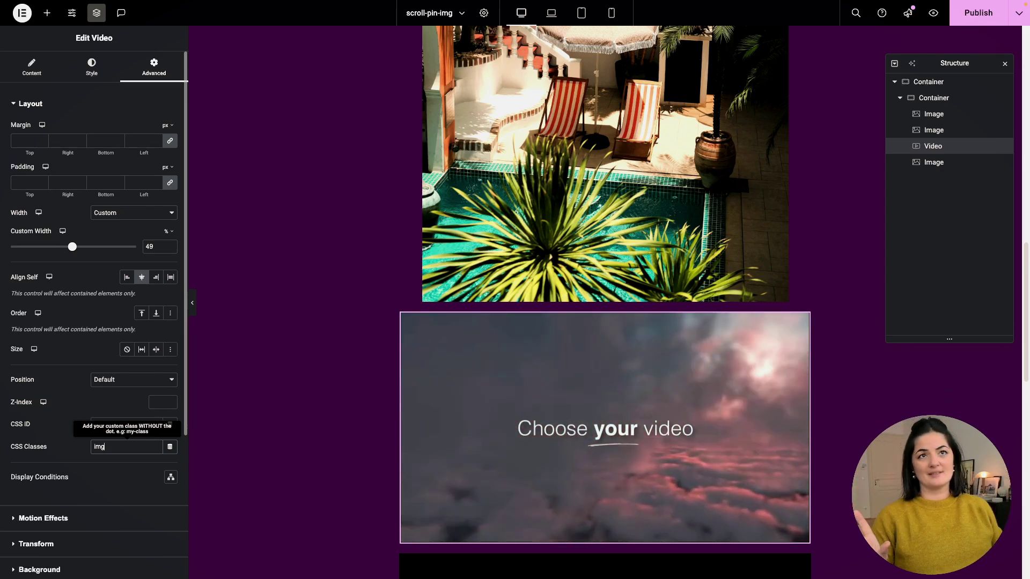
{"action": "left_click", "coordinate": [995, 19]}
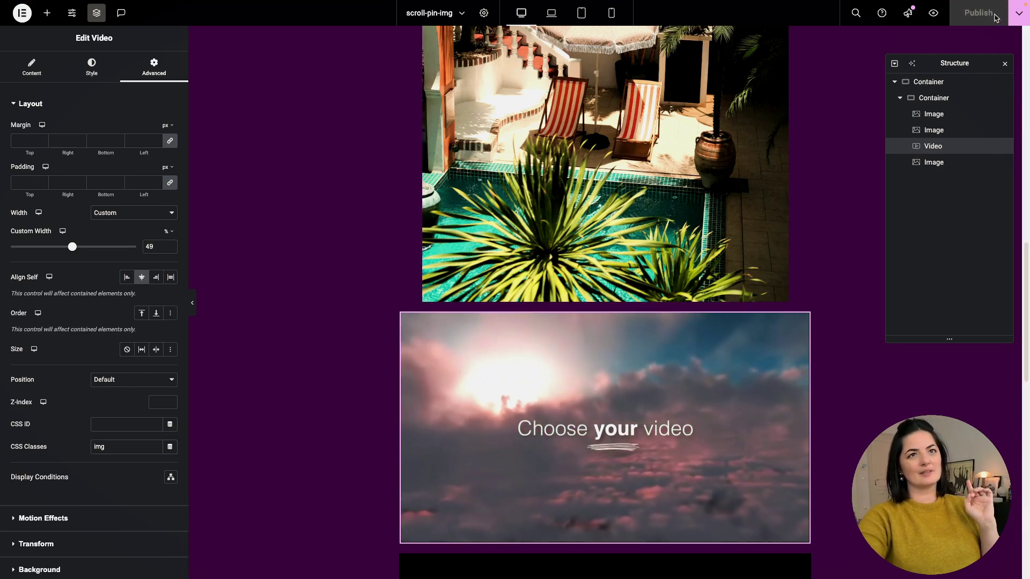
Add an HTML widget to the empty container and paste the GSAP/Lenis scroll-animation script
{"action": "scroll", "coordinate": [209, 210], "scroll_direction": "down", "scroll_amount": 10}
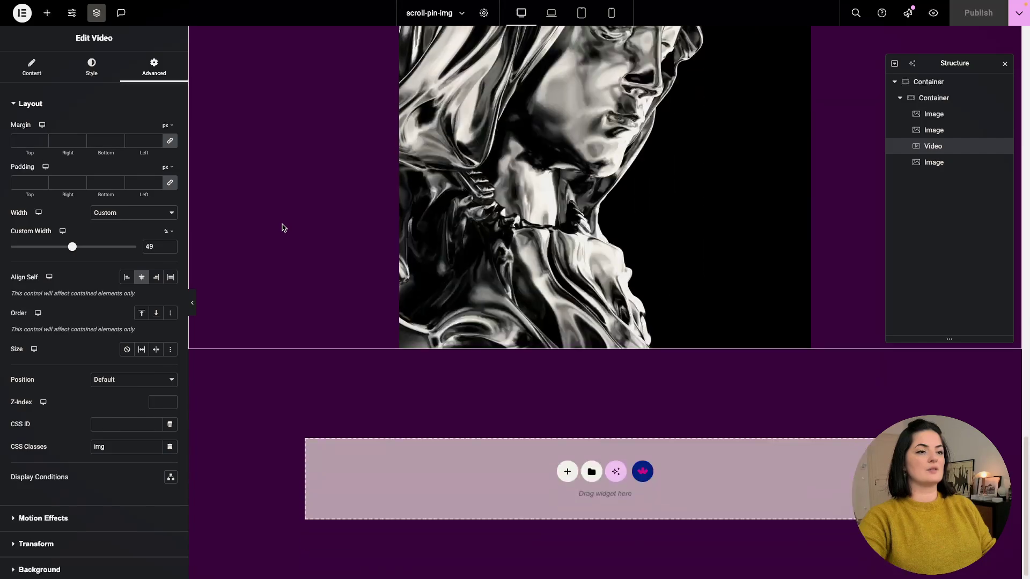
{"action": "left_click", "coordinate": [47, 13]}
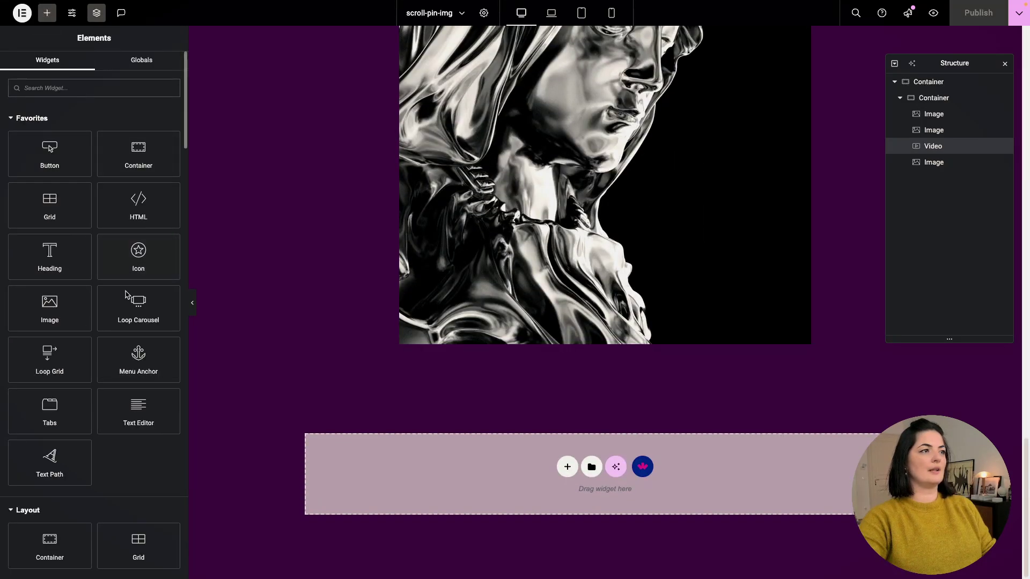
{"action": "left_click_drag", "start_coordinate": [177, 246], "coordinate": [425, 496]}
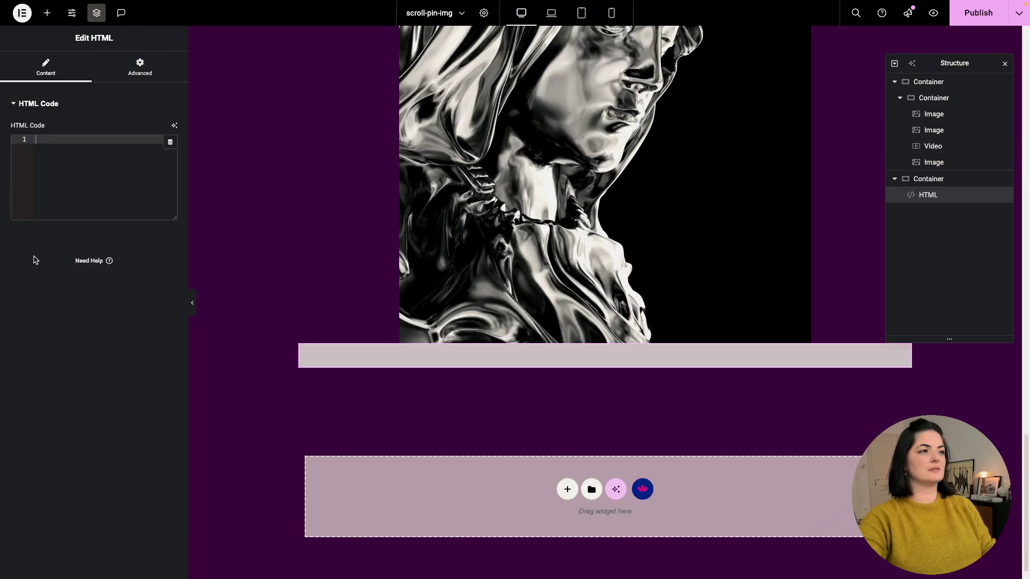
{"action": "key", "text": "ctrl+v"}
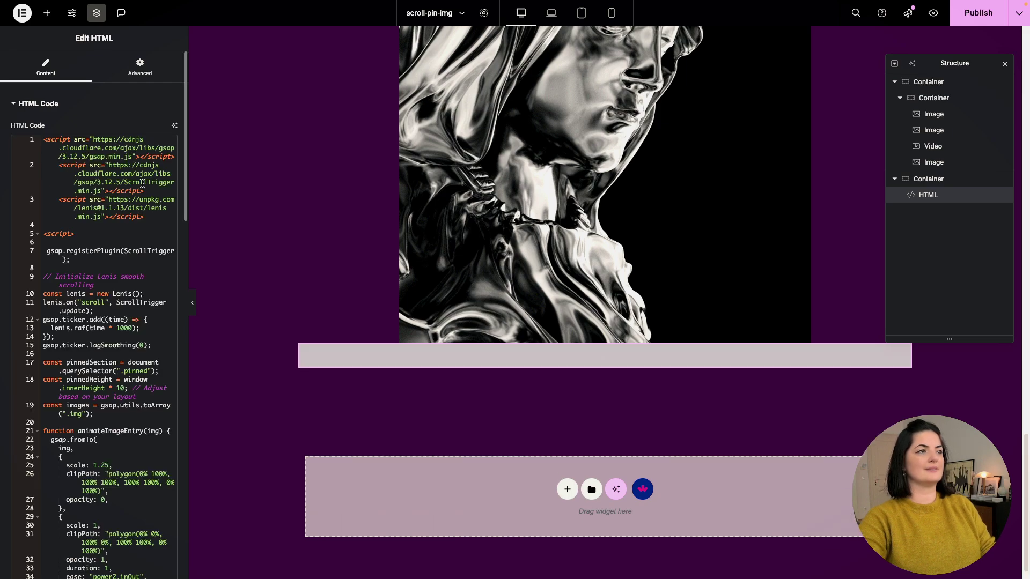
{"action": "left_click_drag", "start_coordinate": [187, 236], "coordinate": [369, 233]}
Remove the indentation from lines 2 and 3 of the script
{"action": "left_click", "coordinate": [60, 161]}
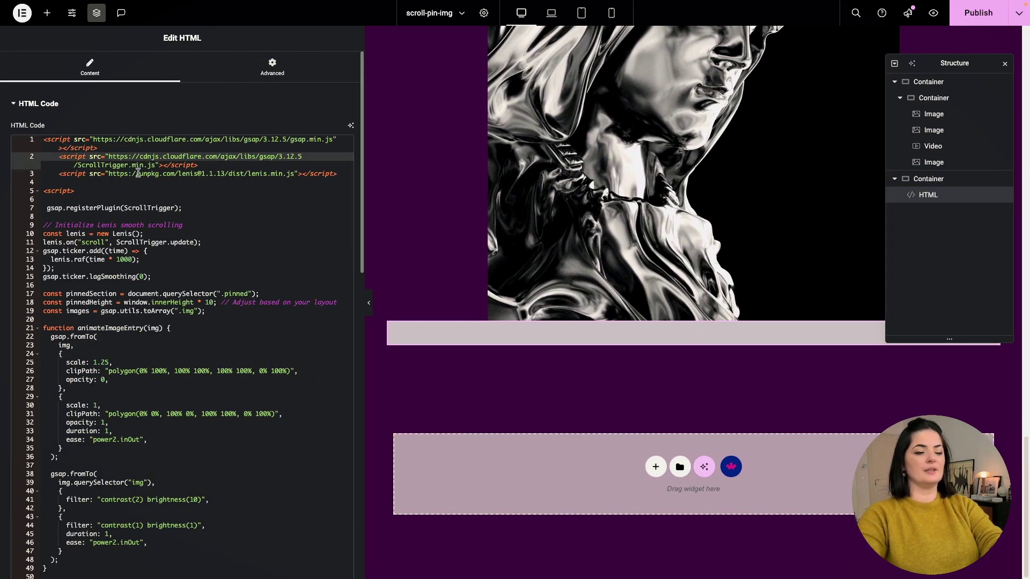
{"action": "key", "text": "BackSpace"}
{"action": "left_click", "coordinate": [61, 173]}
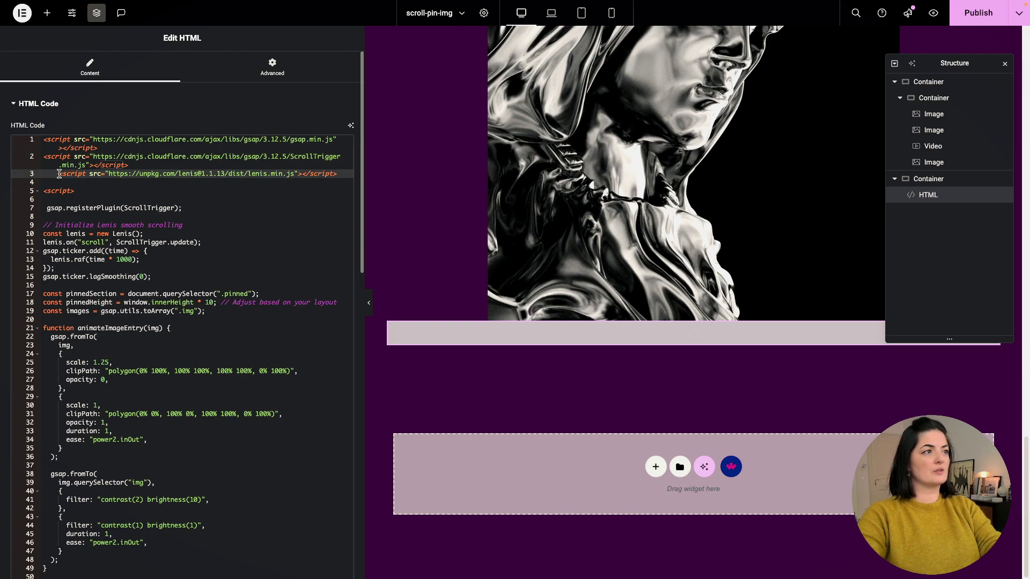
{"action": "key", "text": "BackSpace"}
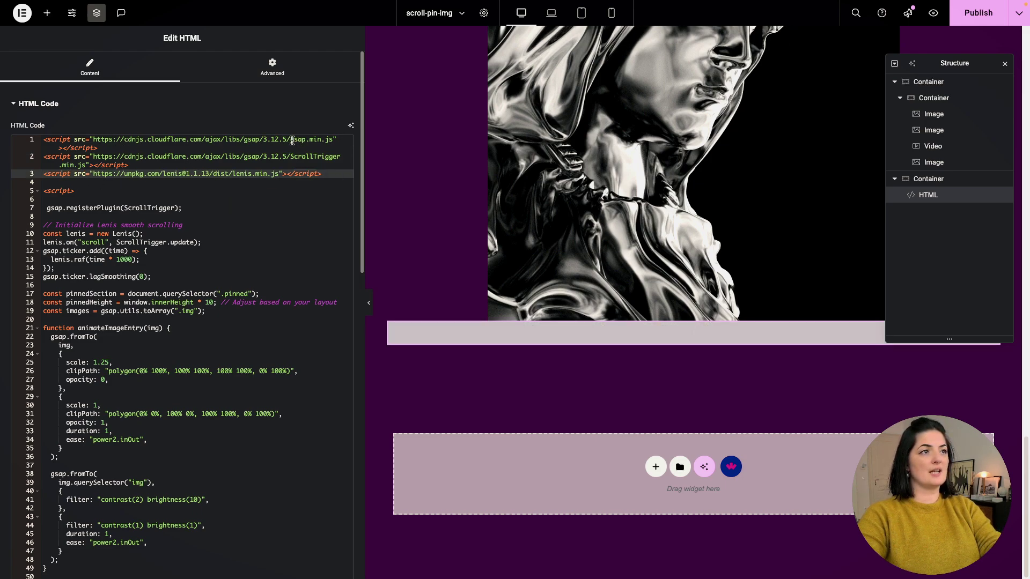
Highlight the ScrollTrigger and Lenis library lines and the pinned class name in the code
{"action": "left_click", "coordinate": [339, 156]}
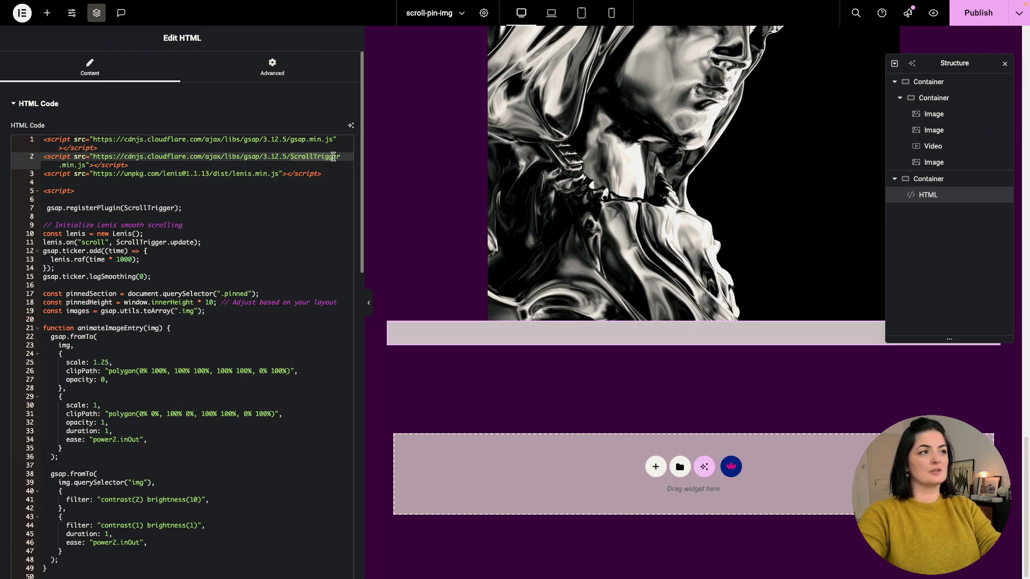
{"action": "left_click", "coordinate": [330, 195]}
{"action": "left_click_drag", "start_coordinate": [233, 174], "coordinate": [258, 174]}
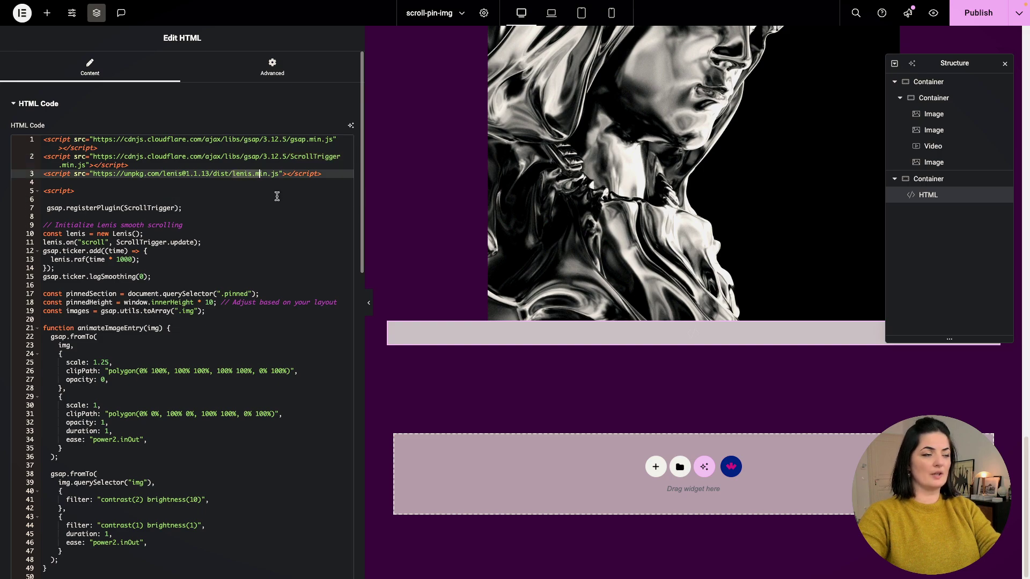
{"action": "scroll", "coordinate": [286, 326], "scroll_direction": "down", "scroll_amount": 2}
{"action": "left_click_drag", "start_coordinate": [224, 250], "coordinate": [248, 249]}
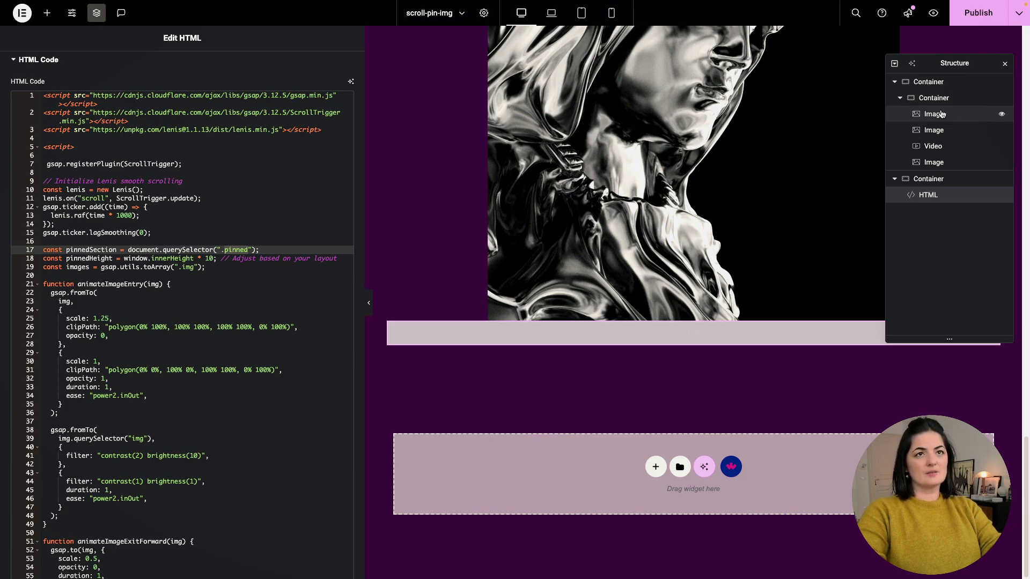
Change the toArray selector on script line 19 from img to .img, matching the container's class
{"action": "left_click", "coordinate": [923, 100]}
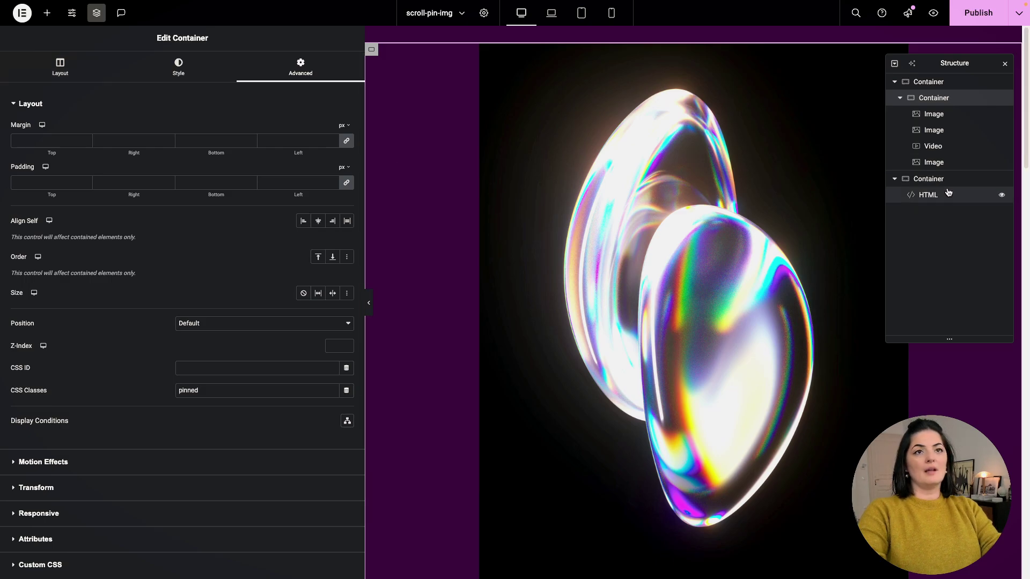
{"action": "left_click", "coordinate": [928, 195]}
{"action": "scroll", "coordinate": [235, 369], "scroll_direction": "down", "scroll_amount": 1}
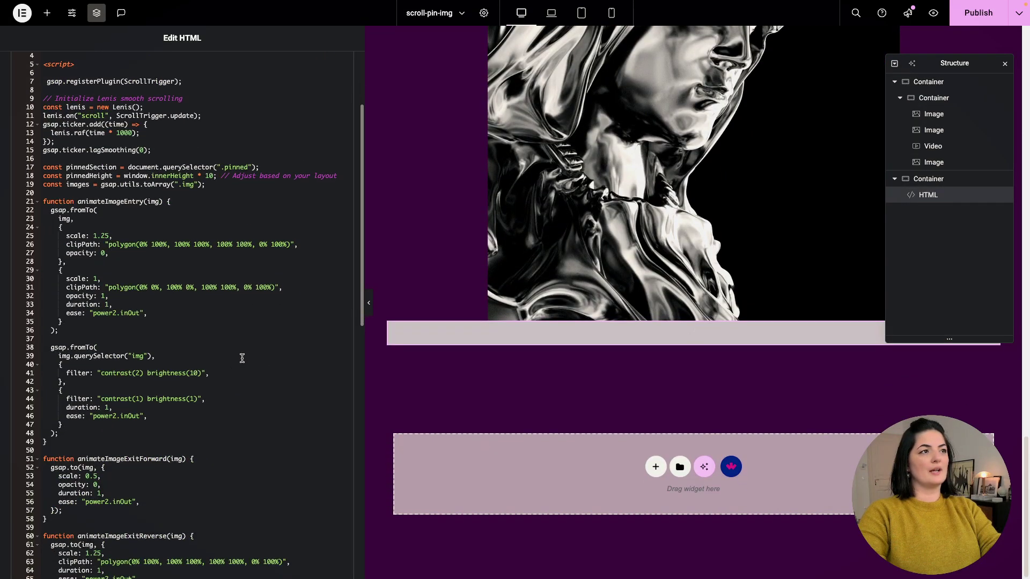
{"action": "left_click", "coordinate": [178, 186]}
{"action": "type", "text": "."}
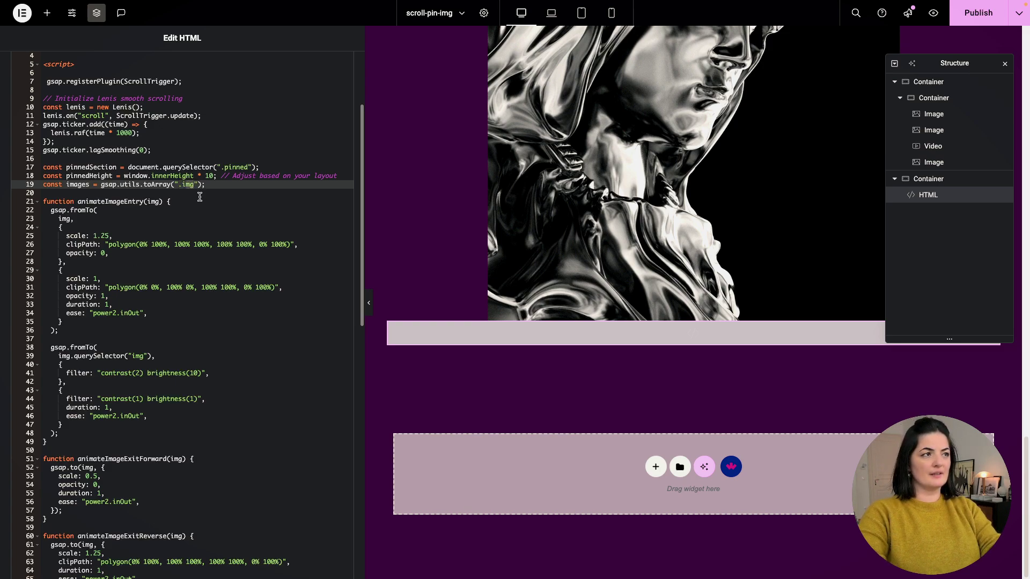
{"action": "scroll", "coordinate": [245, 322], "scroll_direction": "down", "scroll_amount": 2}
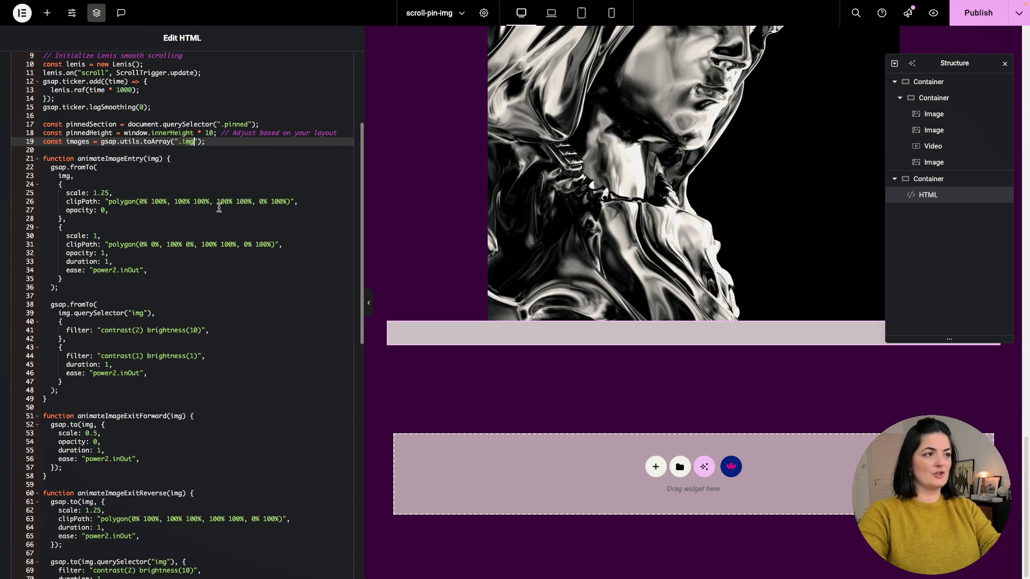
{"action": "left_click", "coordinate": [140, 312]}
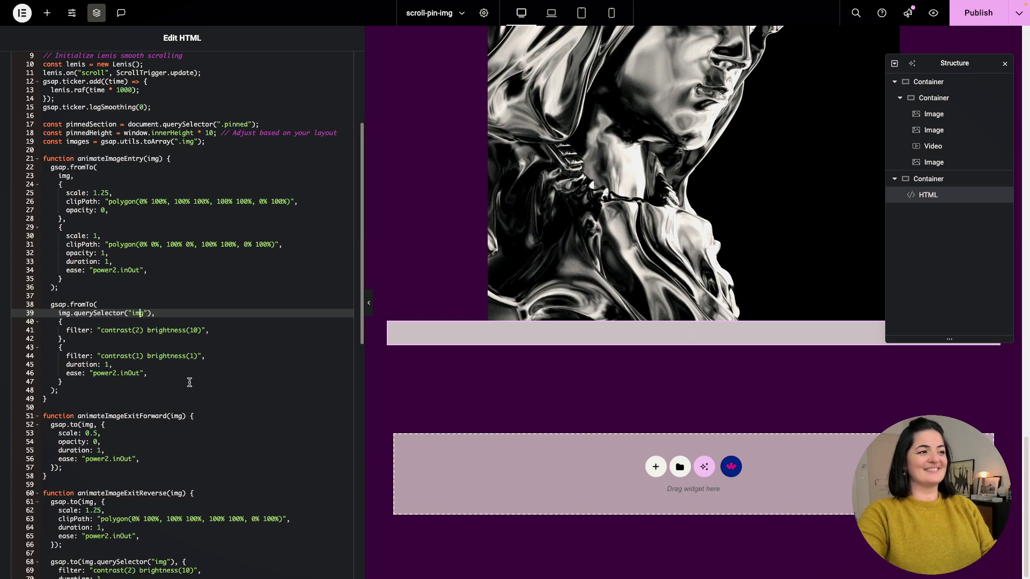
{"action": "scroll", "coordinate": [191, 380], "scroll_direction": "up", "scroll_amount": 5}
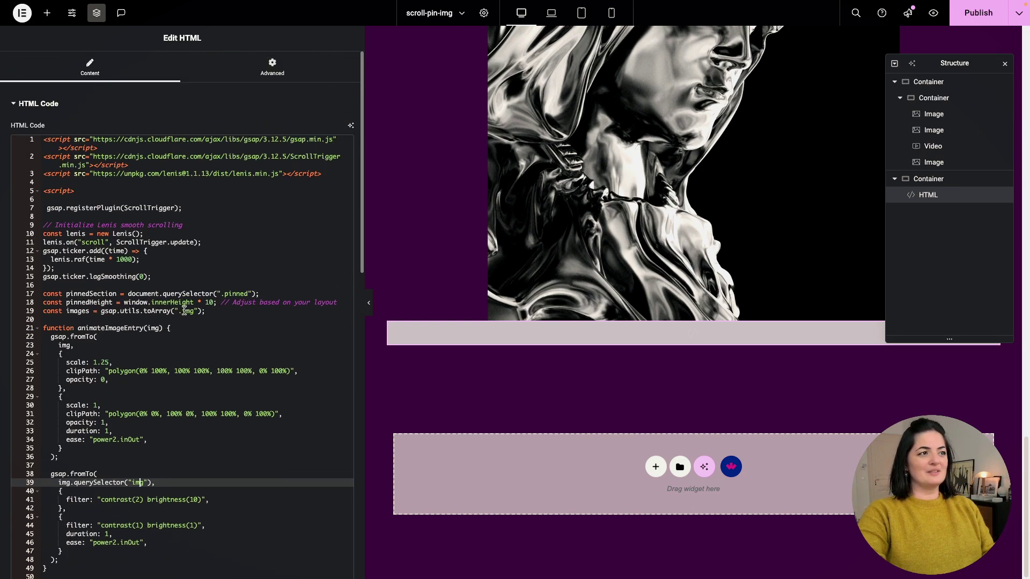
{"action": "left_click", "coordinate": [191, 311]}
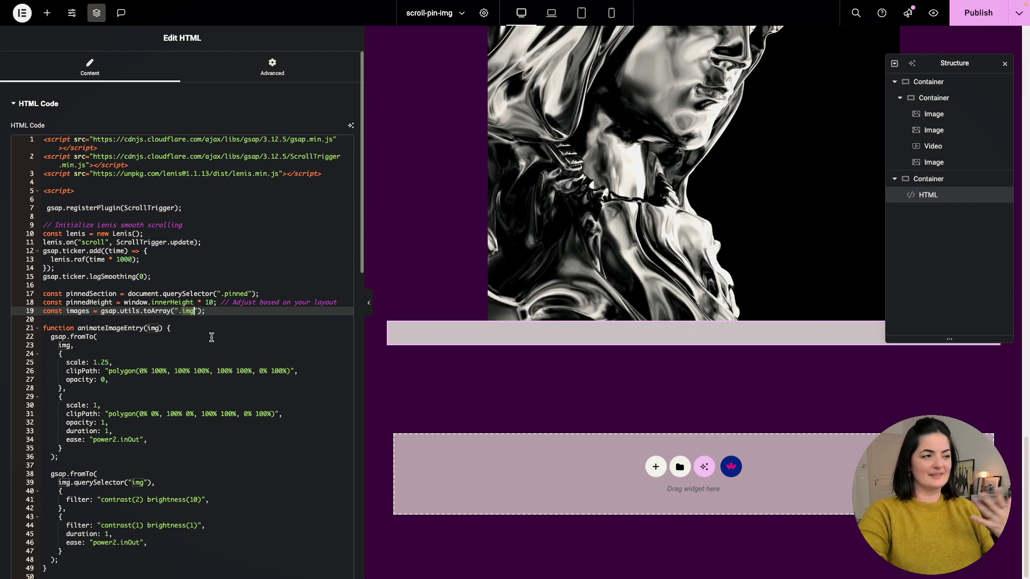
{"action": "scroll", "coordinate": [211, 339], "scroll_direction": "down", "scroll_amount": 5}
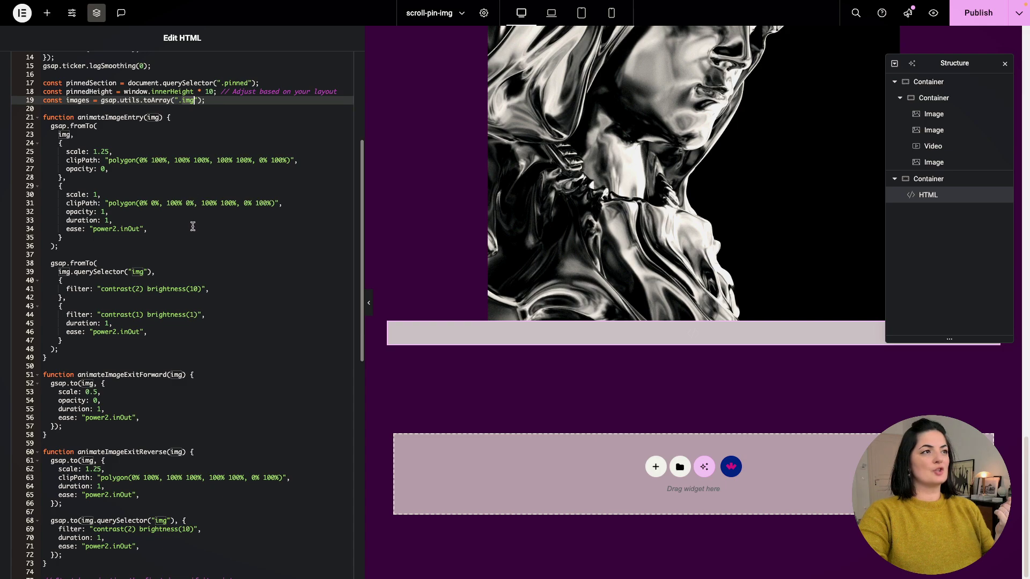
{"action": "scroll", "coordinate": [193, 227], "scroll_direction": "up", "scroll_amount": 3}
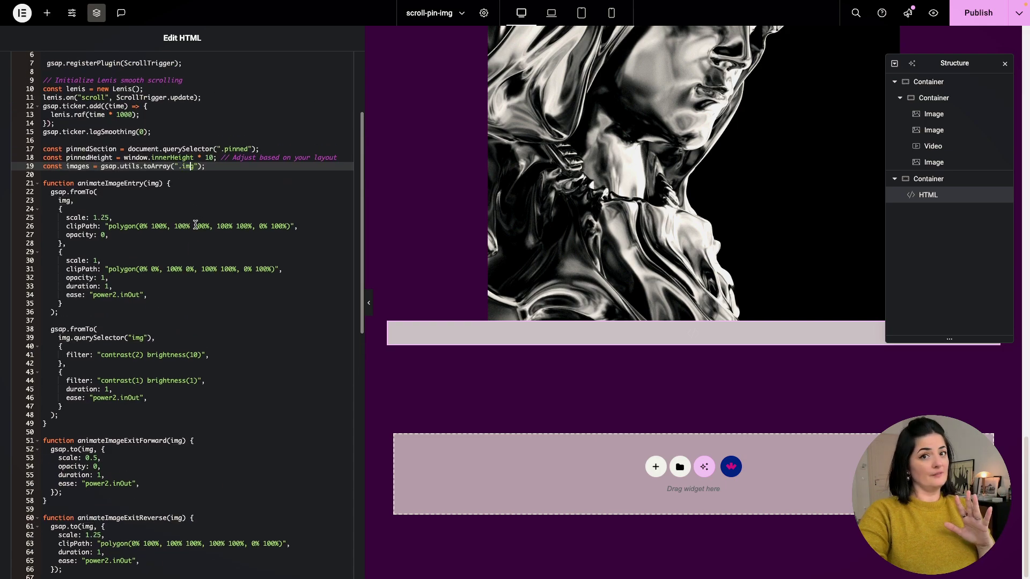
{"action": "left_click", "coordinate": [183, 169]}
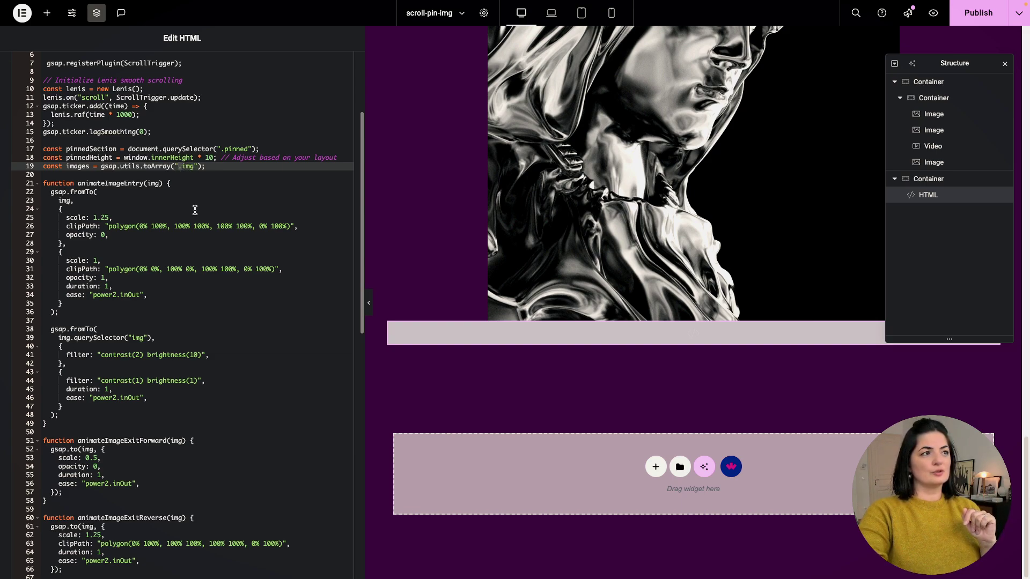
{"action": "scroll", "coordinate": [231, 316], "scroll_direction": "down", "scroll_amount": 2}
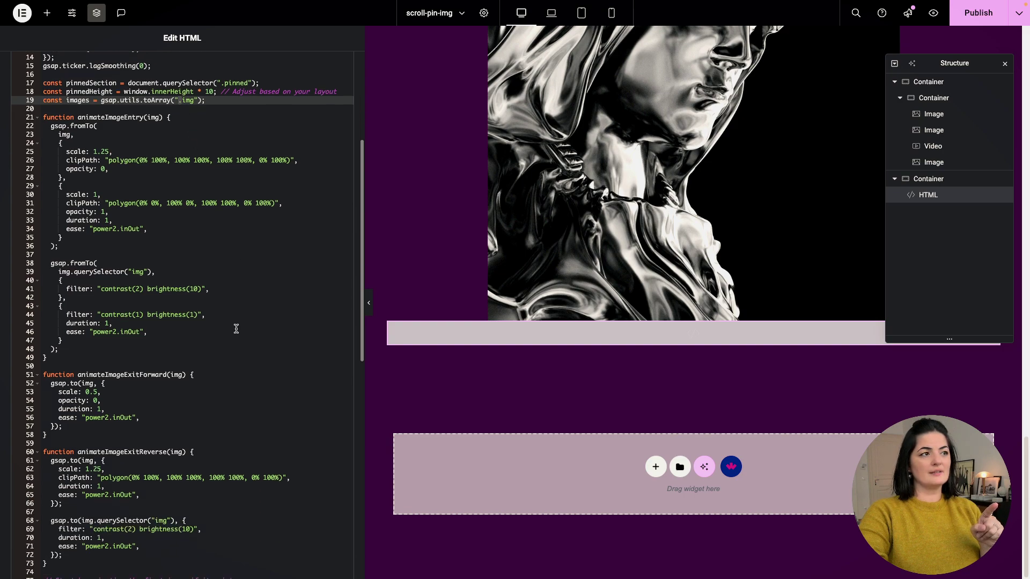
{"action": "left_click_drag", "start_coordinate": [132, 273], "coordinate": [144, 272]}
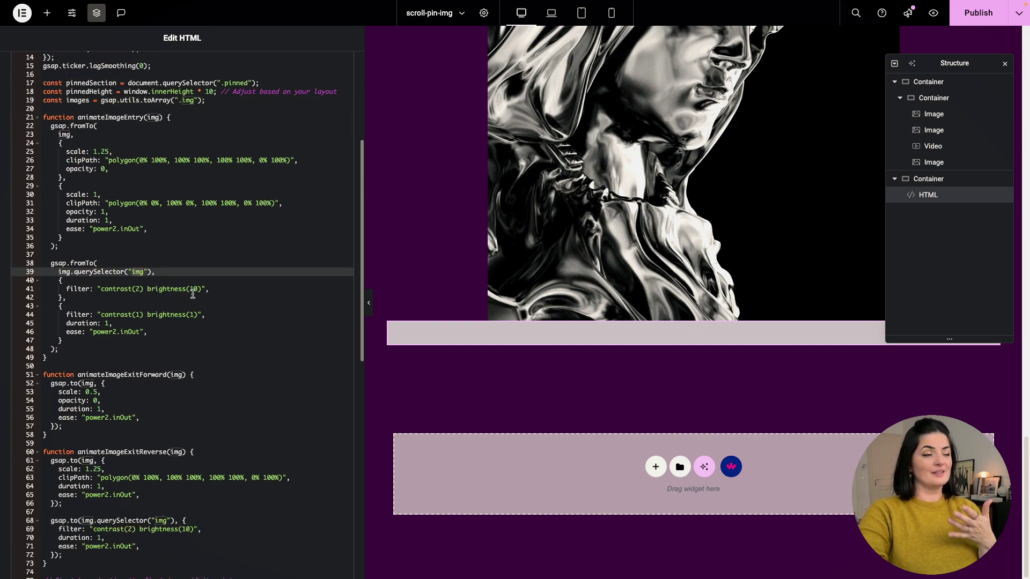
{"action": "scroll", "coordinate": [221, 341], "scroll_direction": "down", "scroll_amount": 5}
{"action": "scroll", "coordinate": [221, 342], "scroll_direction": "down", "scroll_amount": 4}
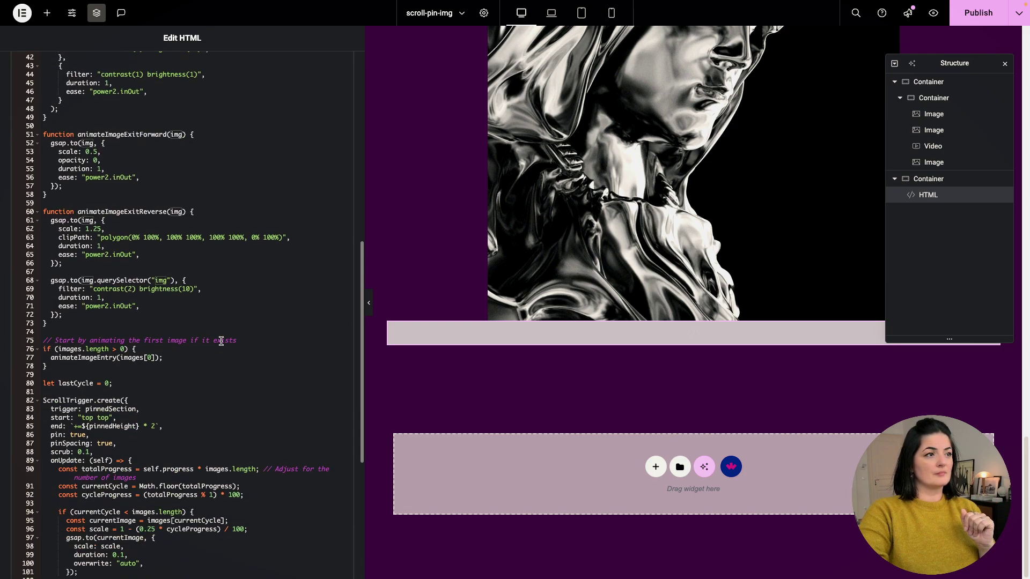
{"action": "scroll", "coordinate": [221, 341], "scroll_direction": "down", "scroll_amount": 3}
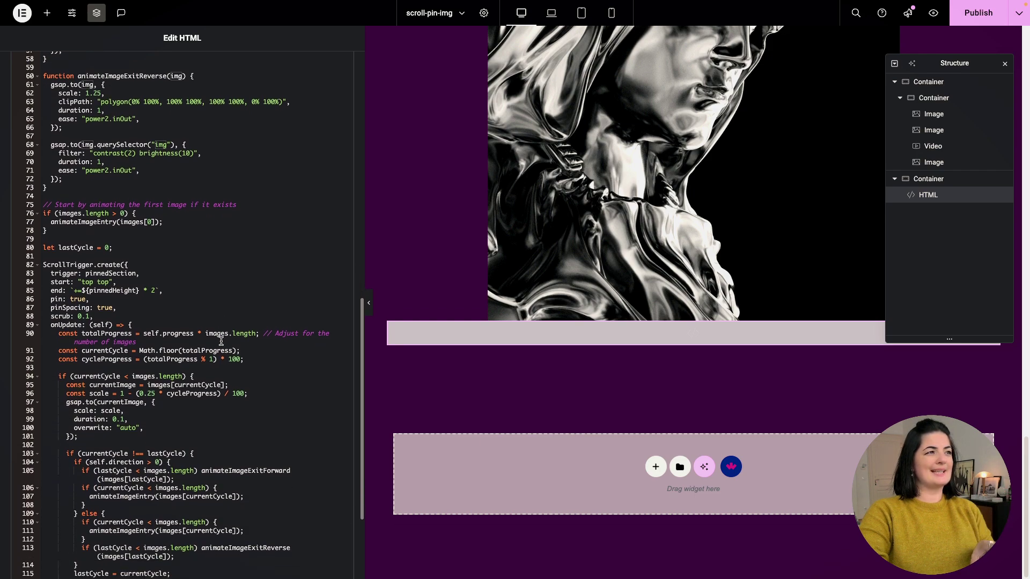
{"action": "scroll", "coordinate": [221, 341], "scroll_direction": "down", "scroll_amount": 5}
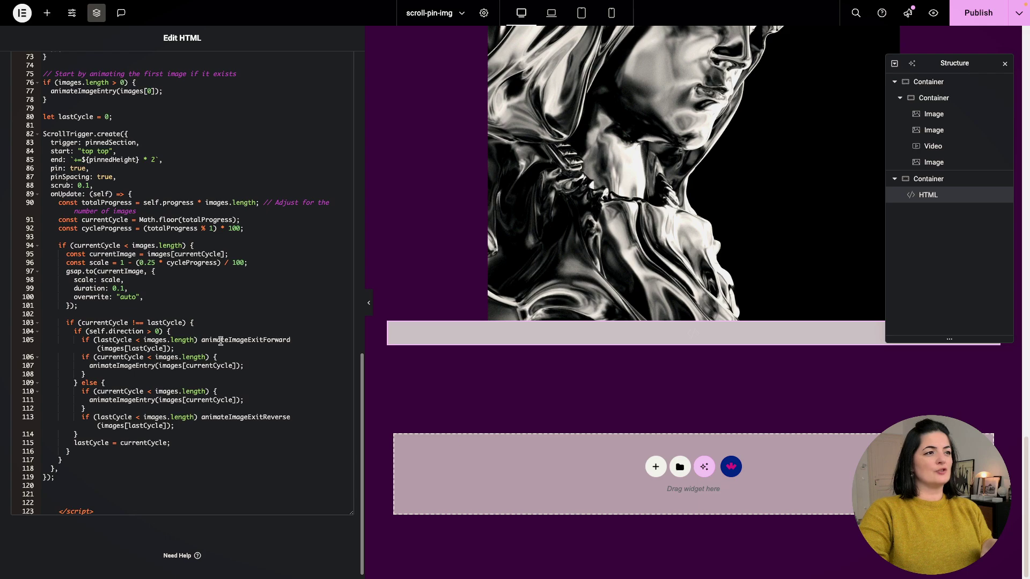
{"action": "scroll", "coordinate": [220, 340], "scroll_direction": "up", "scroll_amount": 1}
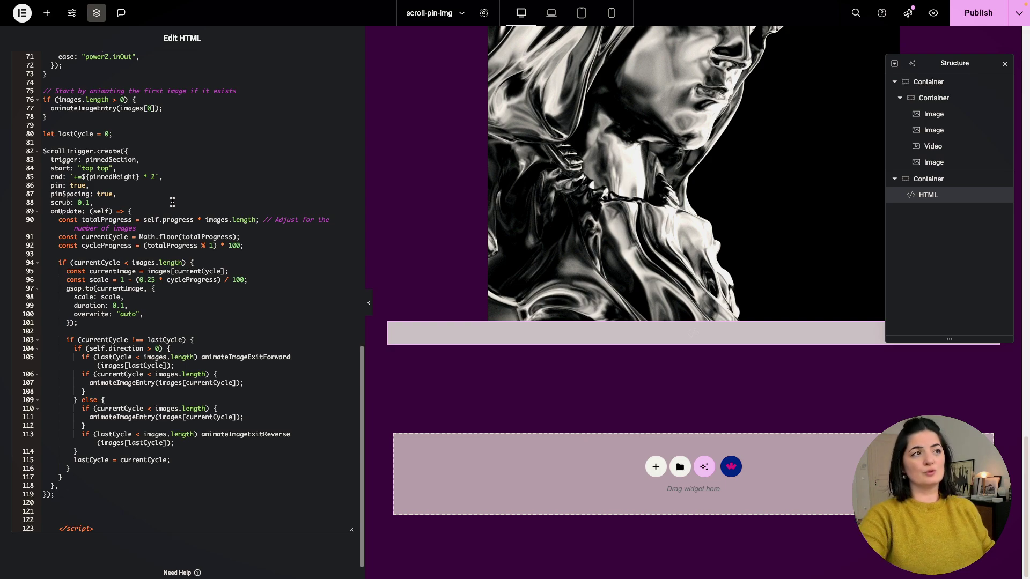
{"action": "scroll", "coordinate": [193, 216], "scroll_direction": "up", "scroll_amount": 3}
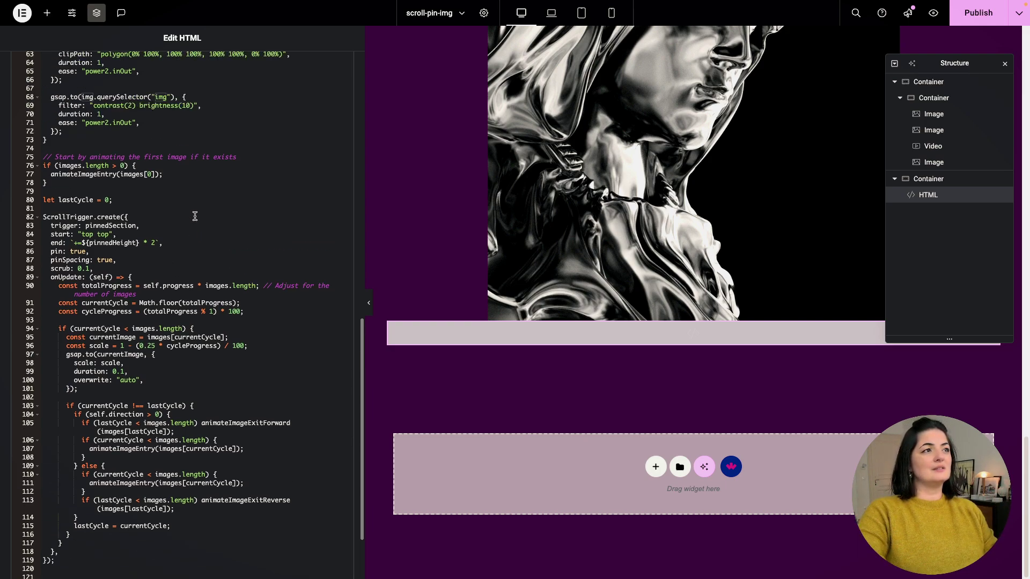
{"action": "scroll", "coordinate": [195, 216], "scroll_direction": "up", "scroll_amount": 15}
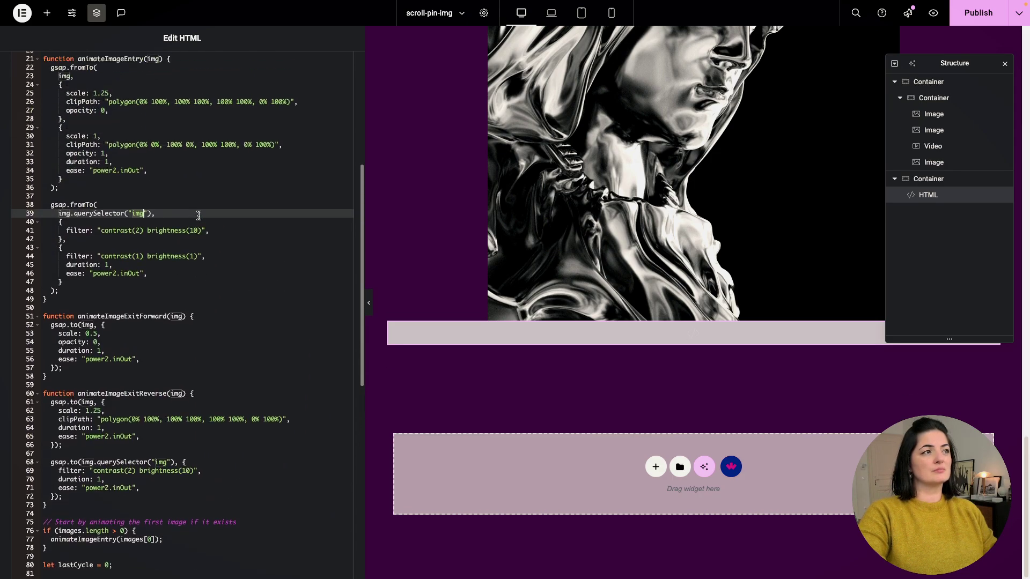
{"action": "scroll", "coordinate": [199, 216], "scroll_direction": "up", "scroll_amount": 7}
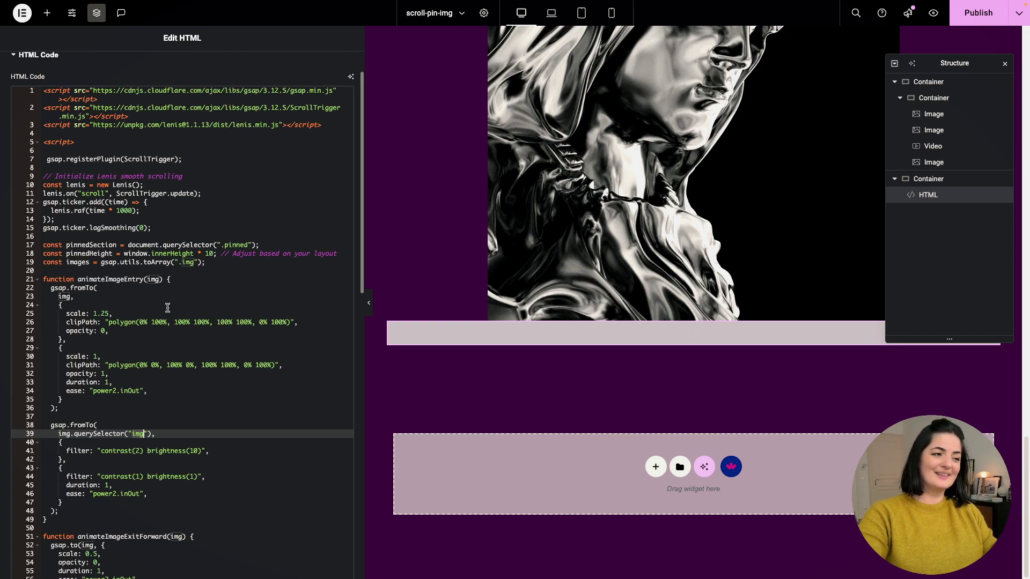
{"action": "key", "text": "ctrl+s"}
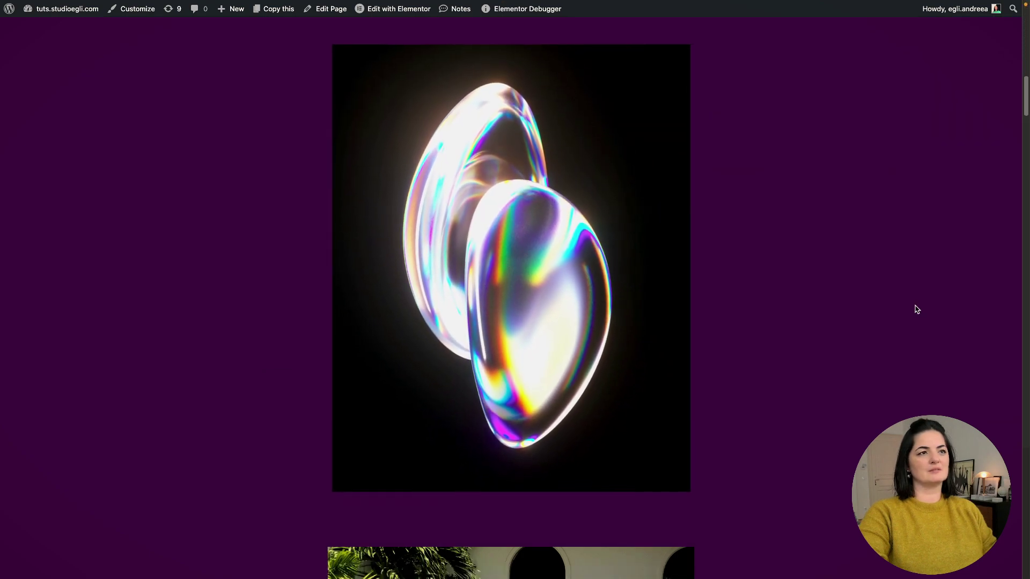
{"action": "scroll", "coordinate": [917, 310], "scroll_direction": "down", "scroll_amount": 10}
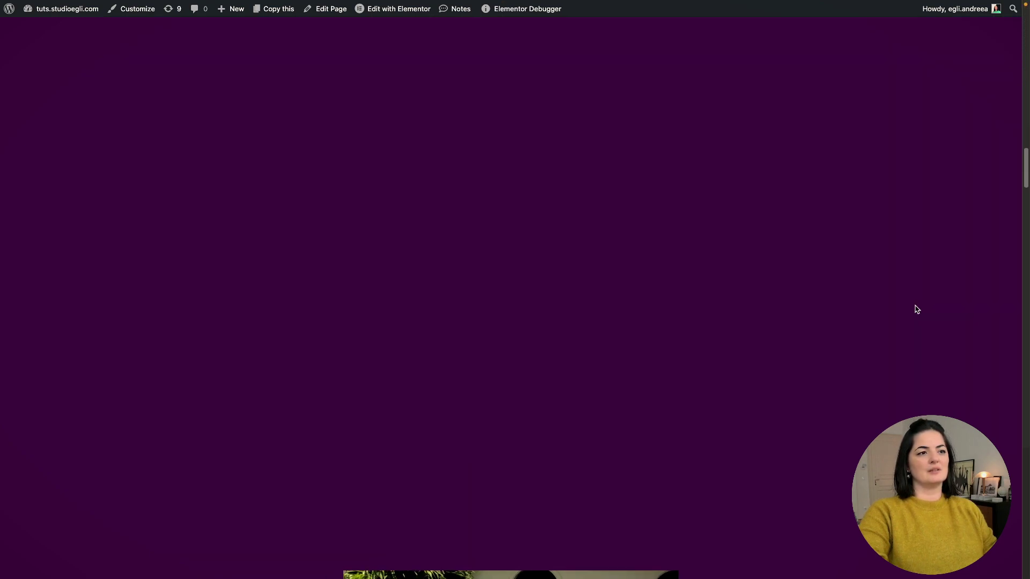
{"action": "scroll", "coordinate": [915, 310], "scroll_direction": "down", "scroll_amount": 3}
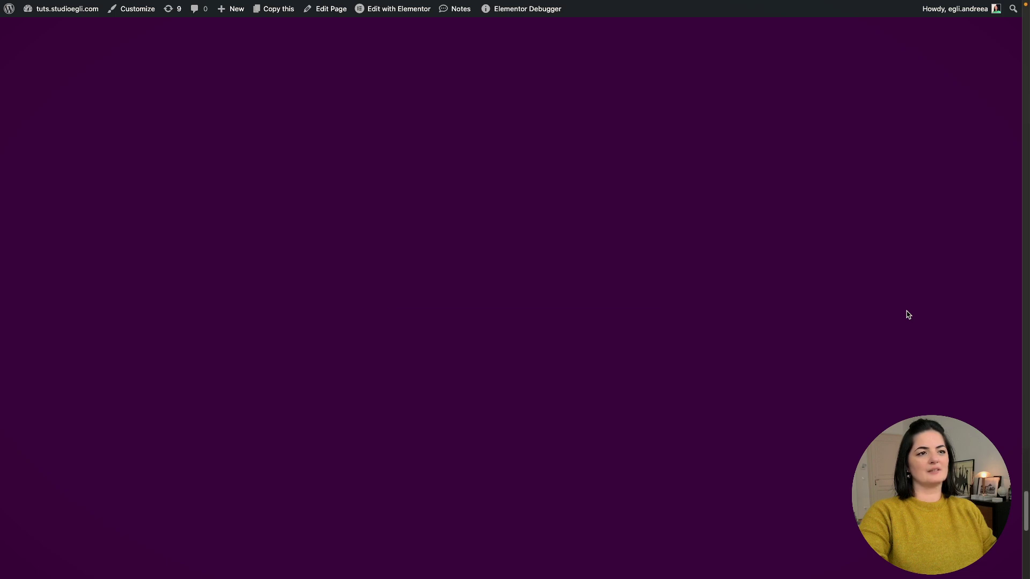
{"action": "scroll", "coordinate": [908, 314], "scroll_direction": "down", "scroll_amount": 5}
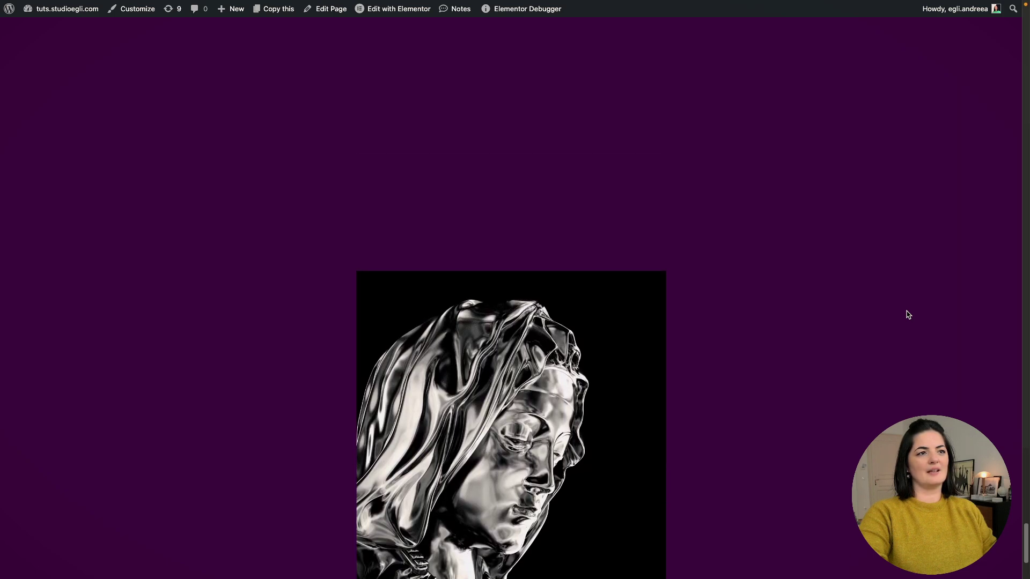
{"action": "scroll", "coordinate": [908, 315], "scroll_direction": "up", "scroll_amount": 5}
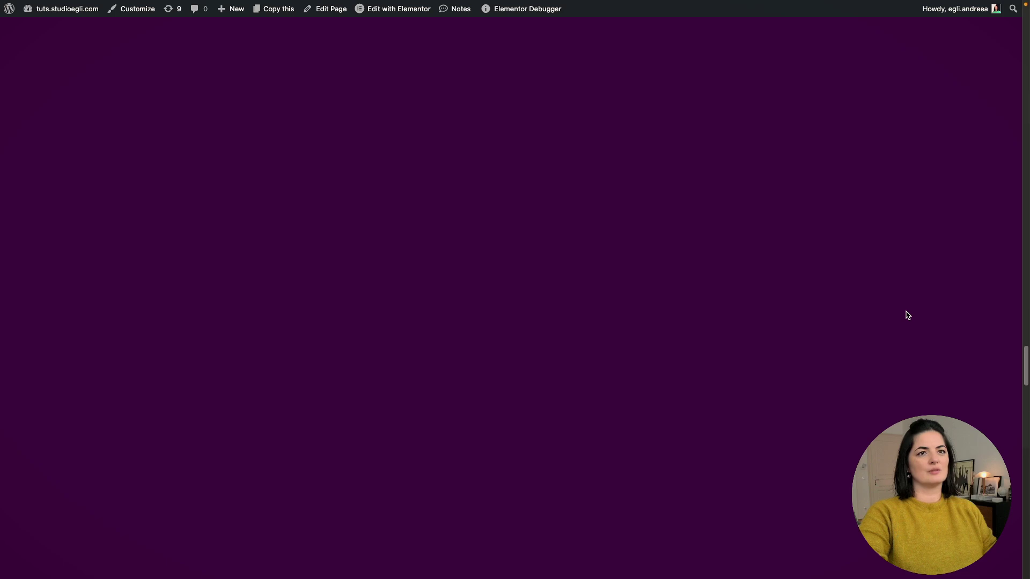
Paste the Lenis smooth-scroll and .img CSS (35% width, 70% height) into the HTML widget's Custom CSS and publish
{"action": "left_click", "coordinate": [21, 336]}
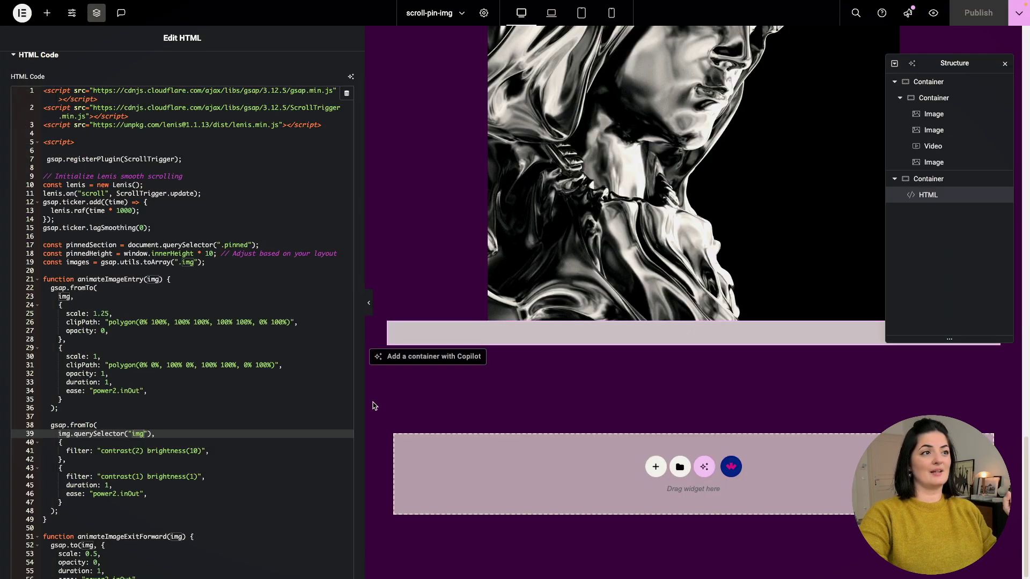
{"action": "left_click", "coordinate": [274, 74]}
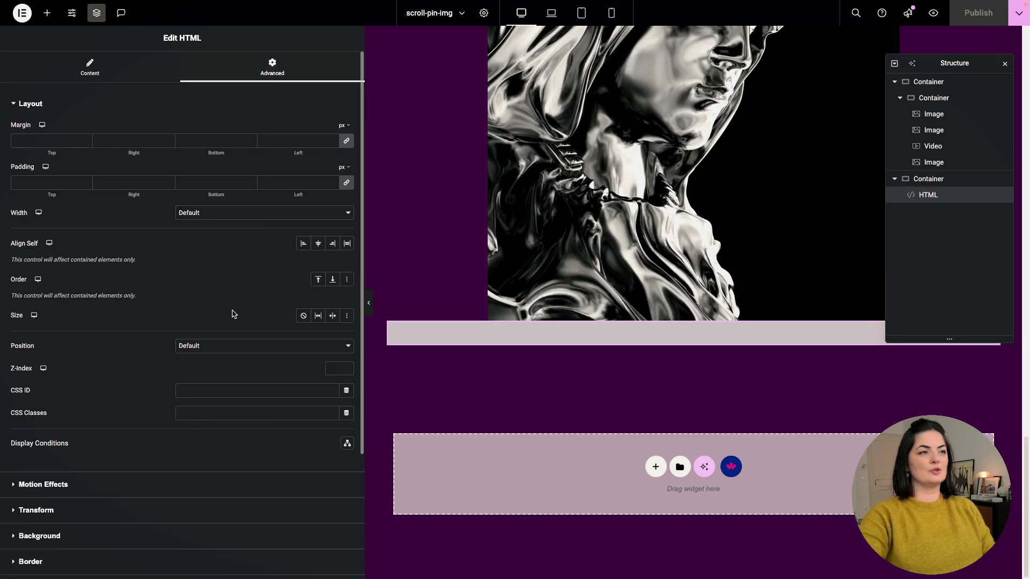
{"action": "scroll", "coordinate": [165, 369], "scroll_direction": "down", "scroll_amount": 2}
{"action": "scroll", "coordinate": [165, 370], "scroll_direction": "down", "scroll_amount": 2}
{"action": "left_click", "coordinate": [57, 504]}
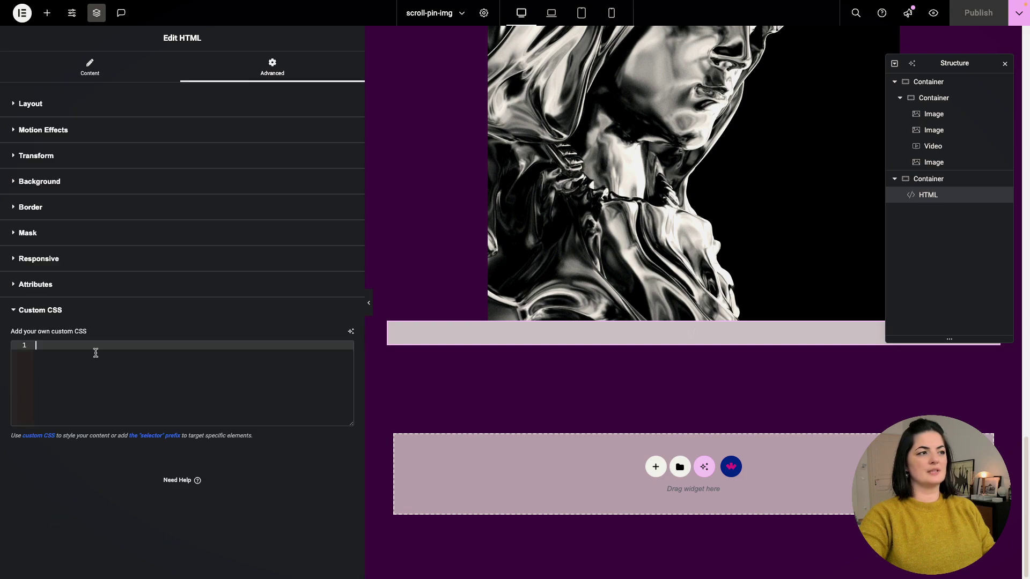
{"action": "key", "text": "ctrl+v"}
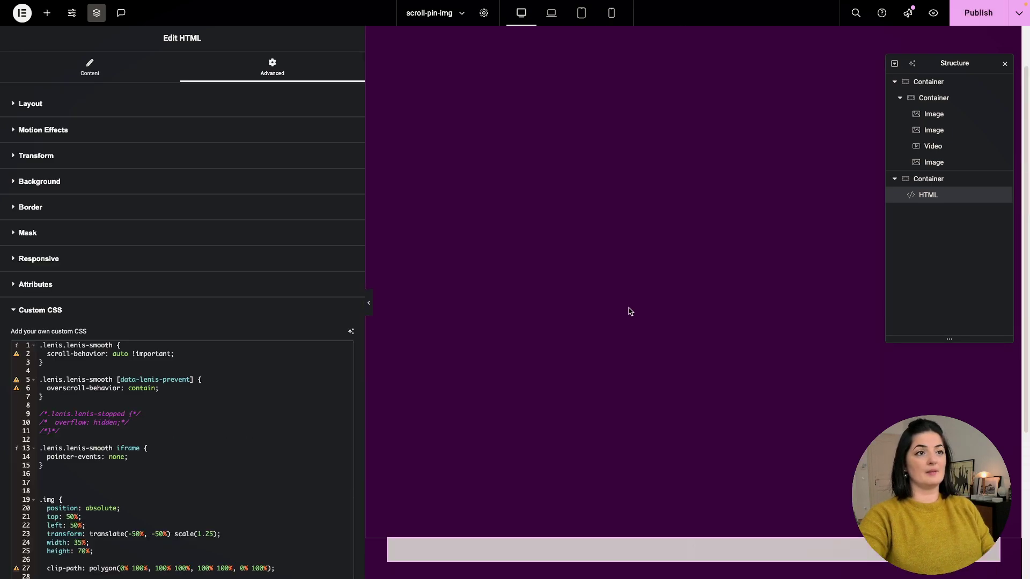
{"action": "left_click", "coordinate": [969, 19]}
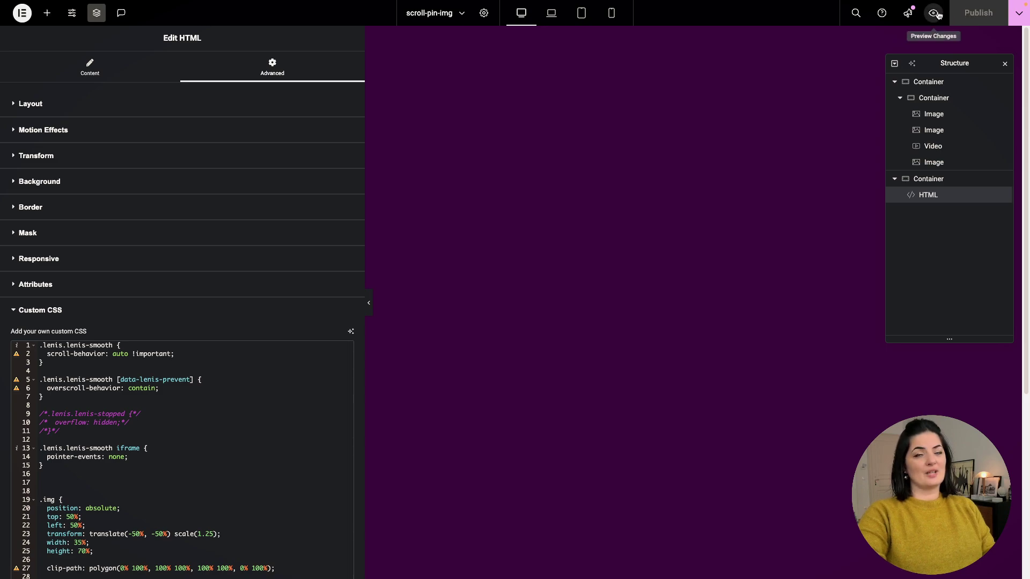
{"action": "left_click", "coordinate": [959, 134]}
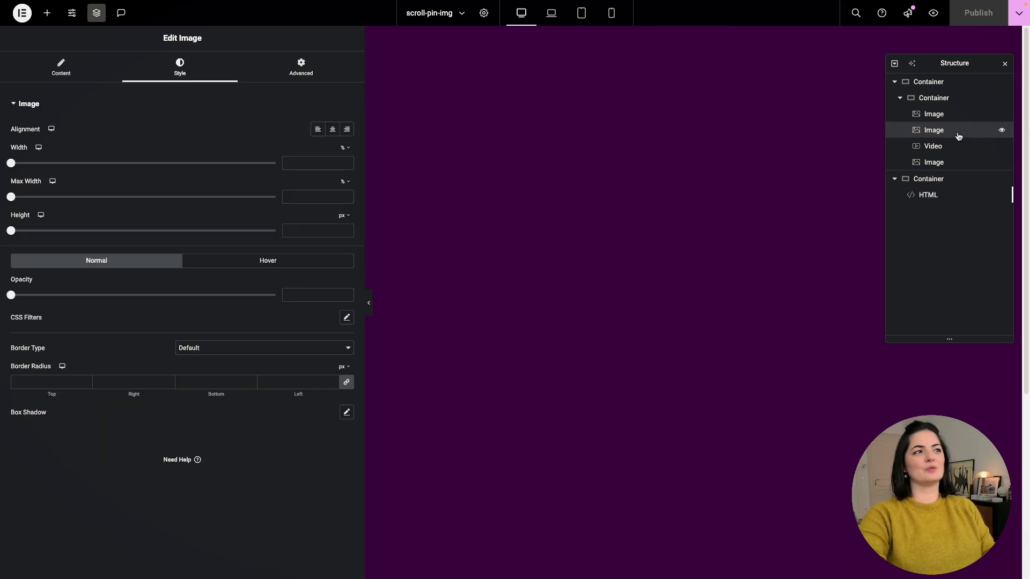
Preview the live page and scroll down and back to watch each pinned image and the video animate
{"action": "left_click", "coordinate": [933, 14]}
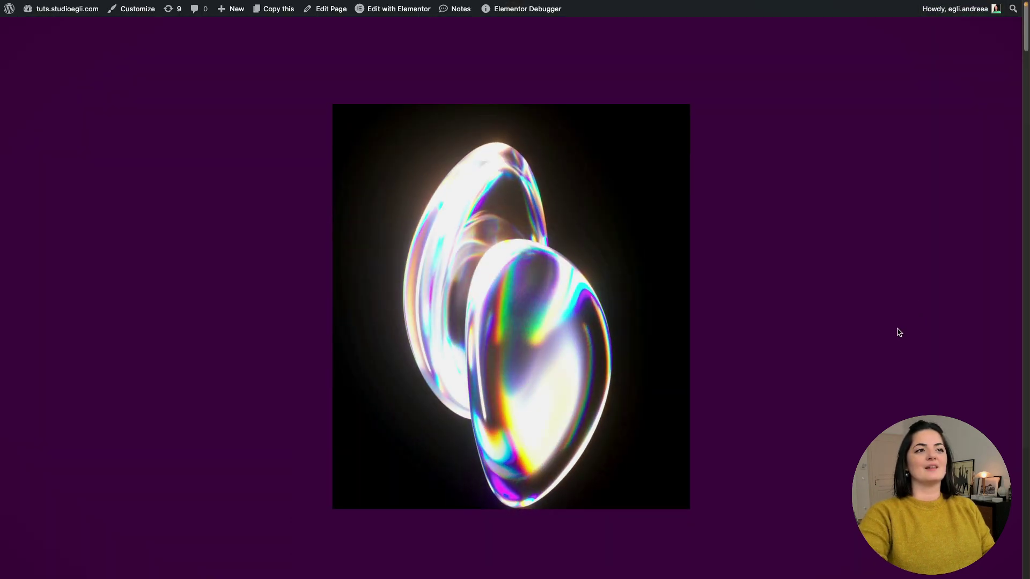
{"action": "scroll", "coordinate": [899, 333], "scroll_direction": "down", "scroll_amount": 5}
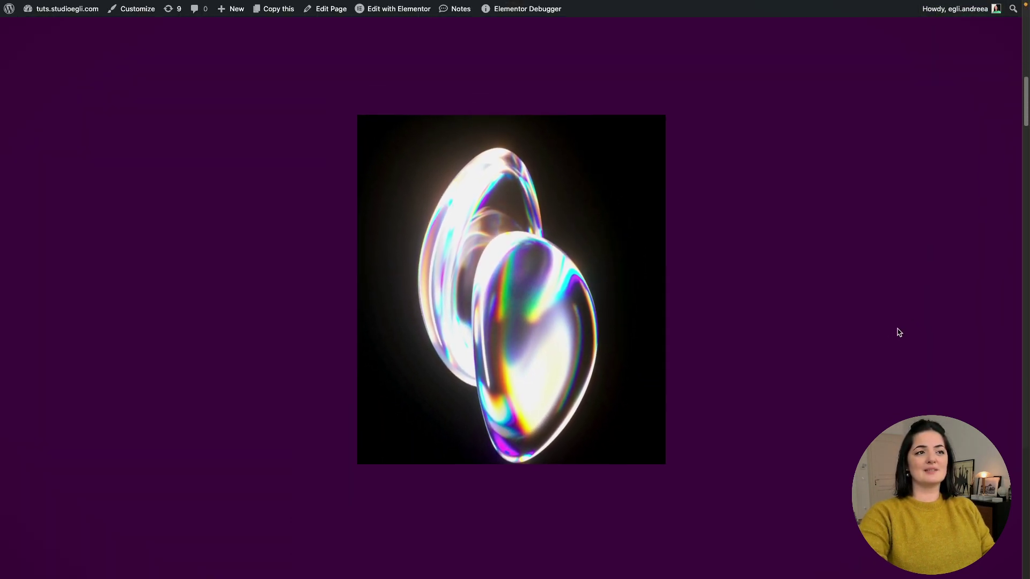
{"action": "scroll", "coordinate": [899, 333], "scroll_direction": "down", "scroll_amount": 5}
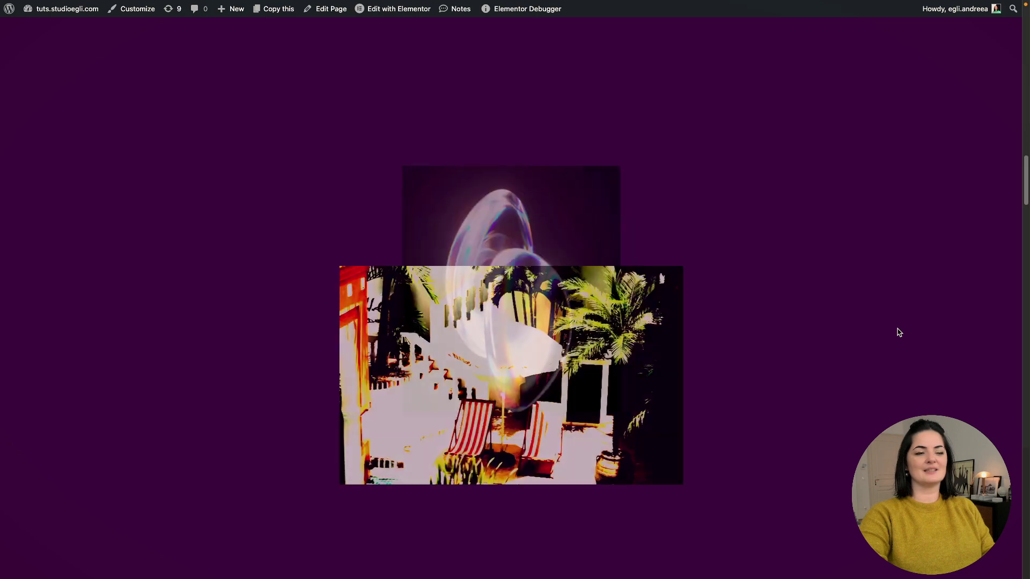
{"action": "scroll", "coordinate": [899, 333], "scroll_direction": "down", "scroll_amount": 5}
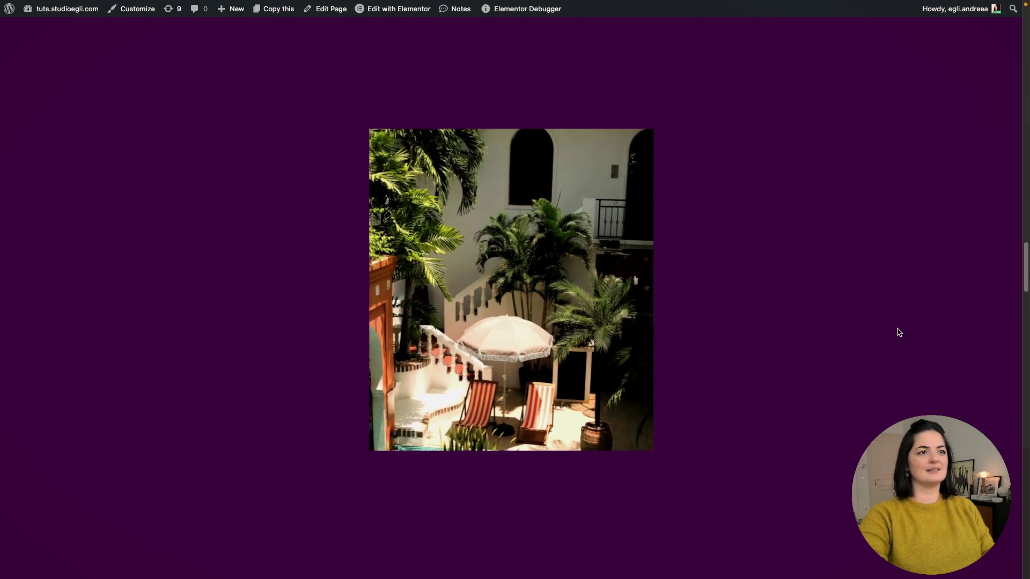
{"action": "scroll", "coordinate": [891, 336], "scroll_direction": "down", "scroll_amount": 5}
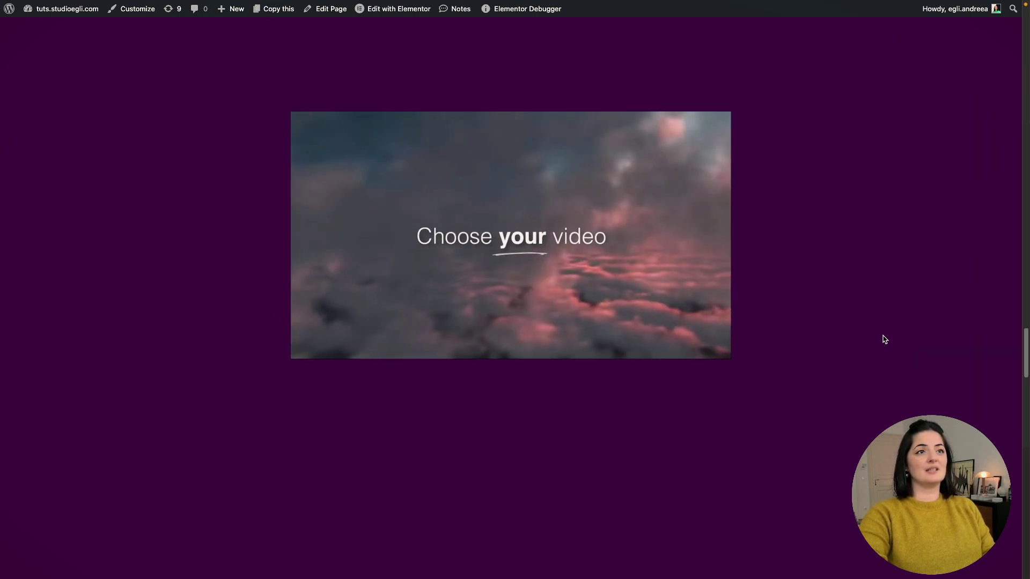
{"action": "scroll", "coordinate": [885, 339], "scroll_direction": "down", "scroll_amount": 5}
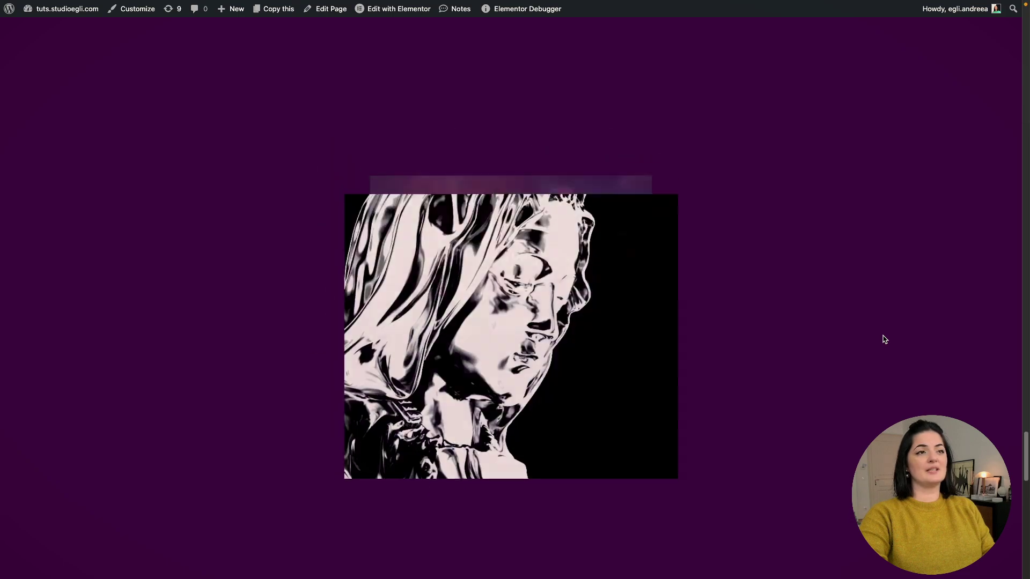
{"action": "scroll", "coordinate": [885, 339], "scroll_direction": "down", "scroll_amount": 3}
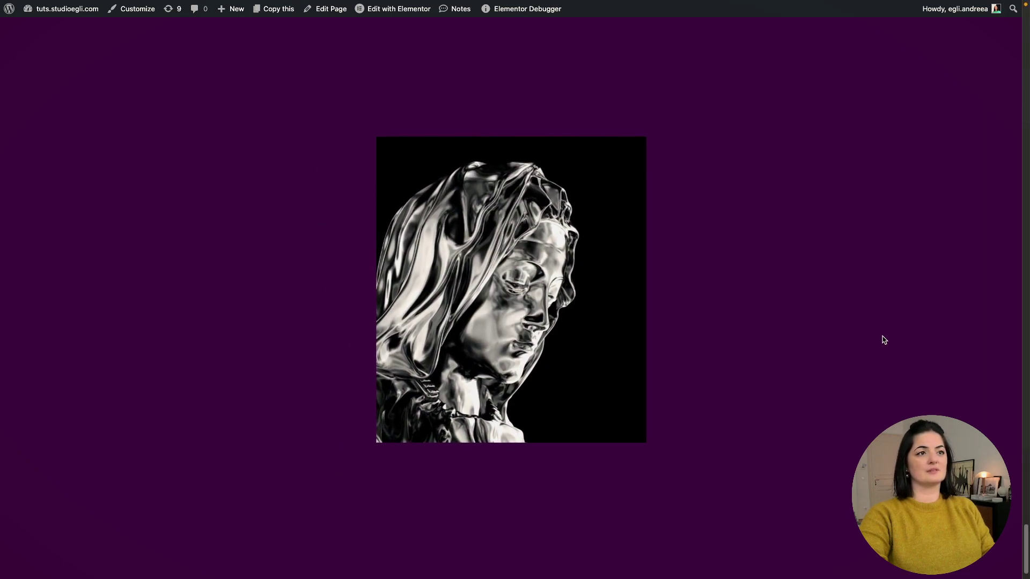
{"action": "scroll", "coordinate": [885, 340], "scroll_direction": "down", "scroll_amount": 2}
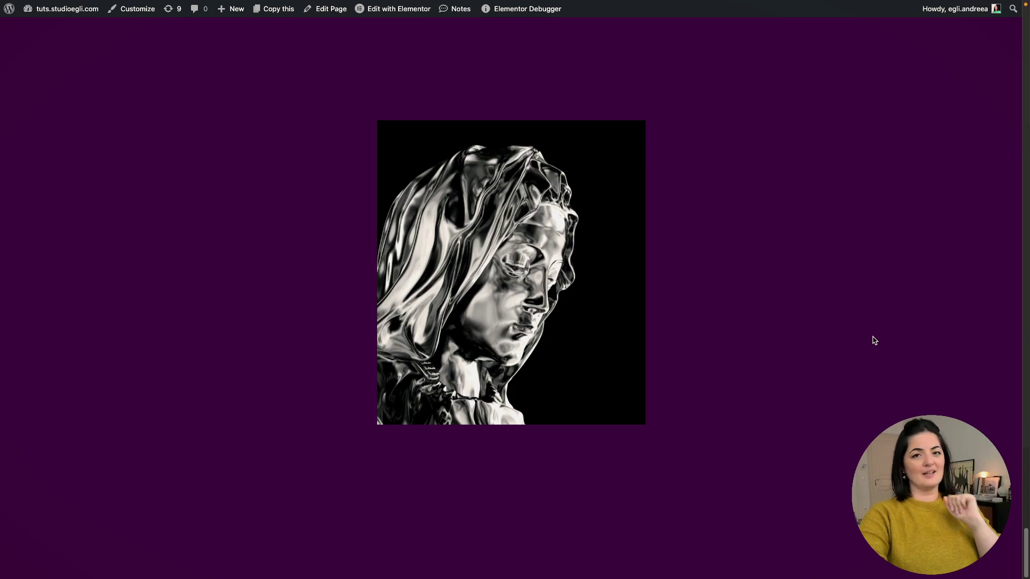
{"action": "scroll", "coordinate": [875, 341], "scroll_direction": "up", "scroll_amount": 3}
{"action": "scroll", "coordinate": [874, 340], "scroll_direction": "up", "scroll_amount": 15}
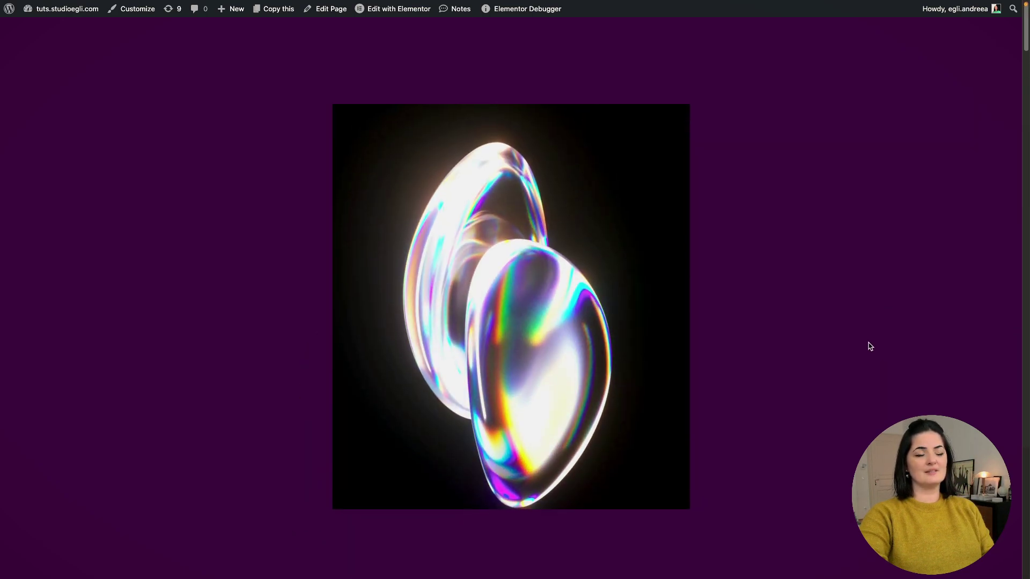
{"action": "scroll", "coordinate": [870, 346], "scroll_direction": "down", "scroll_amount": 10}
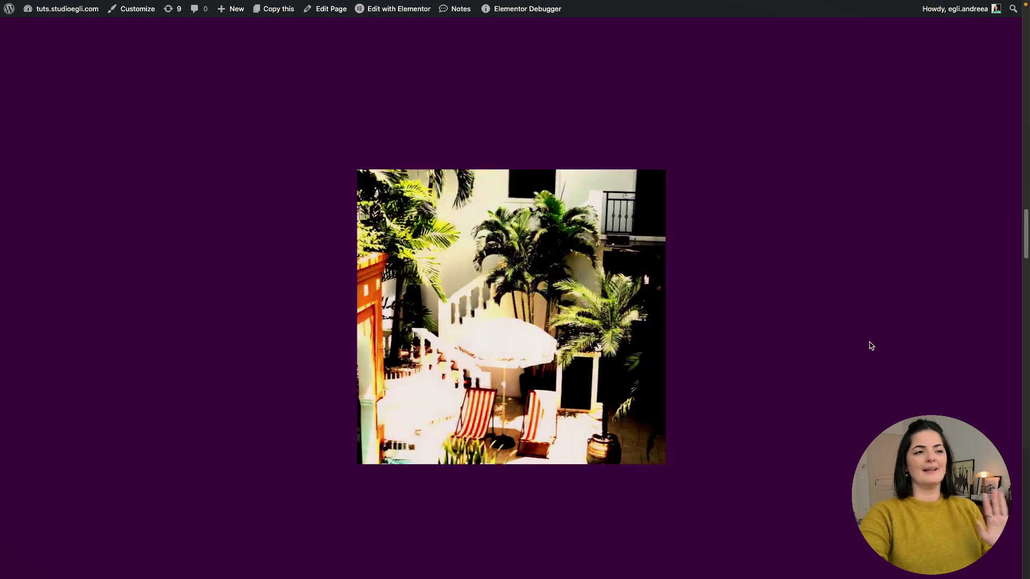
{"action": "scroll", "coordinate": [870, 346], "scroll_direction": "down", "scroll_amount": 10}
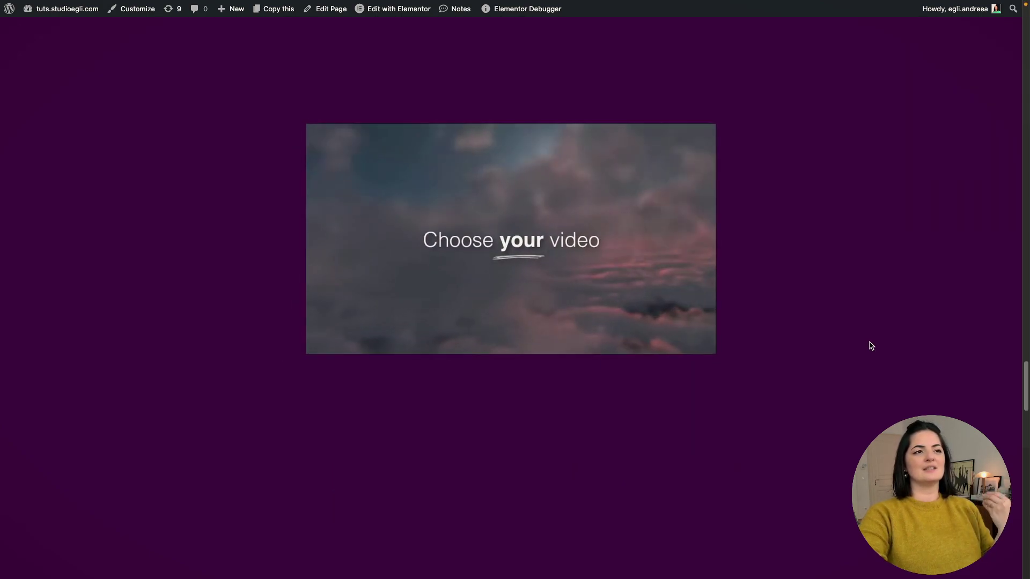
{"action": "scroll", "coordinate": [870, 346], "scroll_direction": "down", "scroll_amount": 10}
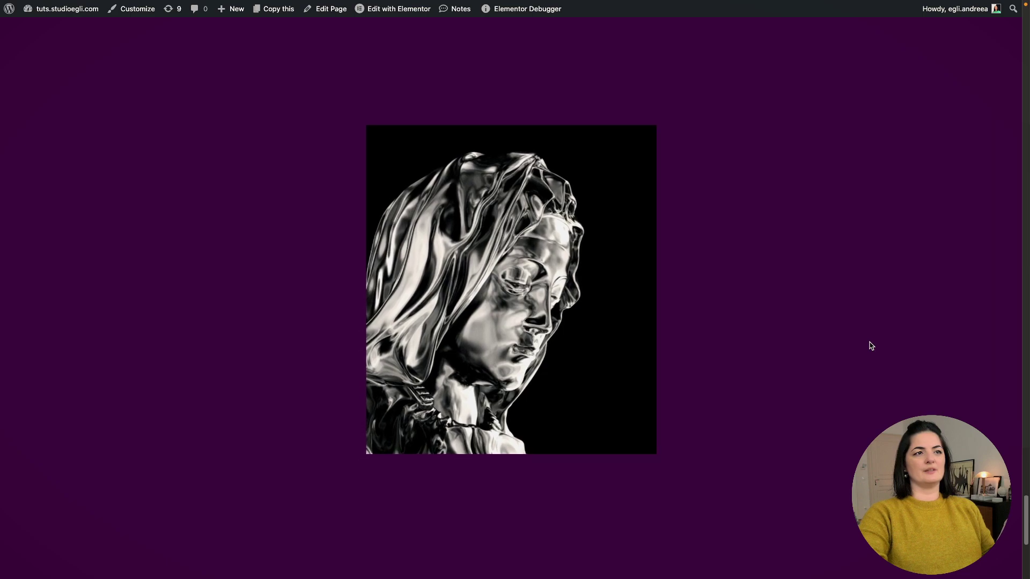
{"action": "scroll", "coordinate": [870, 346], "scroll_direction": "down", "scroll_amount": 5}
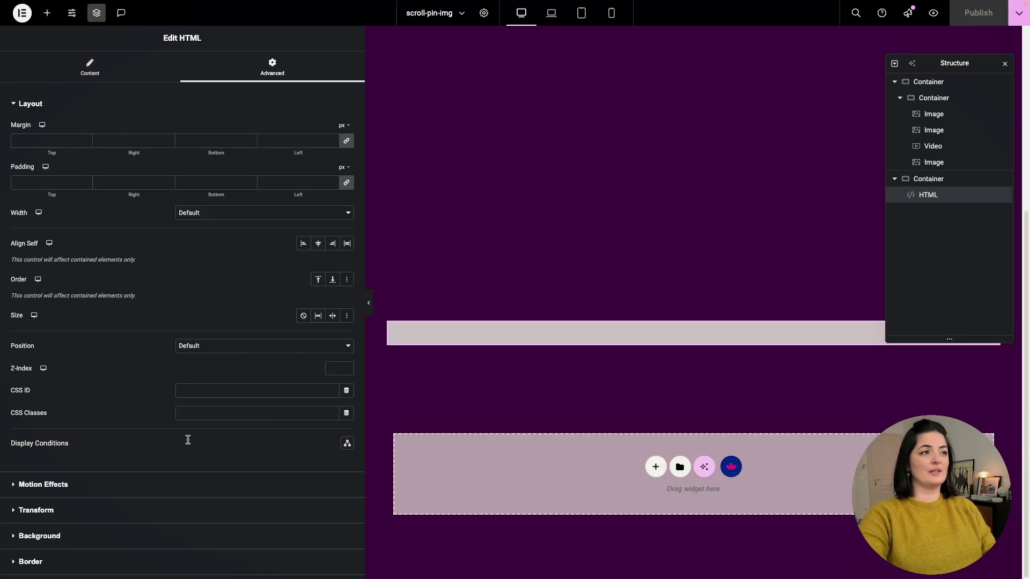
Add '.pinned { transition: 0s; }' to the outer container's Custom CSS
{"action": "scroll", "coordinate": [134, 419], "scroll_direction": "down", "scroll_amount": 3}
{"action": "scroll", "coordinate": [134, 420], "scroll_direction": "up", "scroll_amount": 3}
{"action": "left_click", "coordinate": [929, 82]}
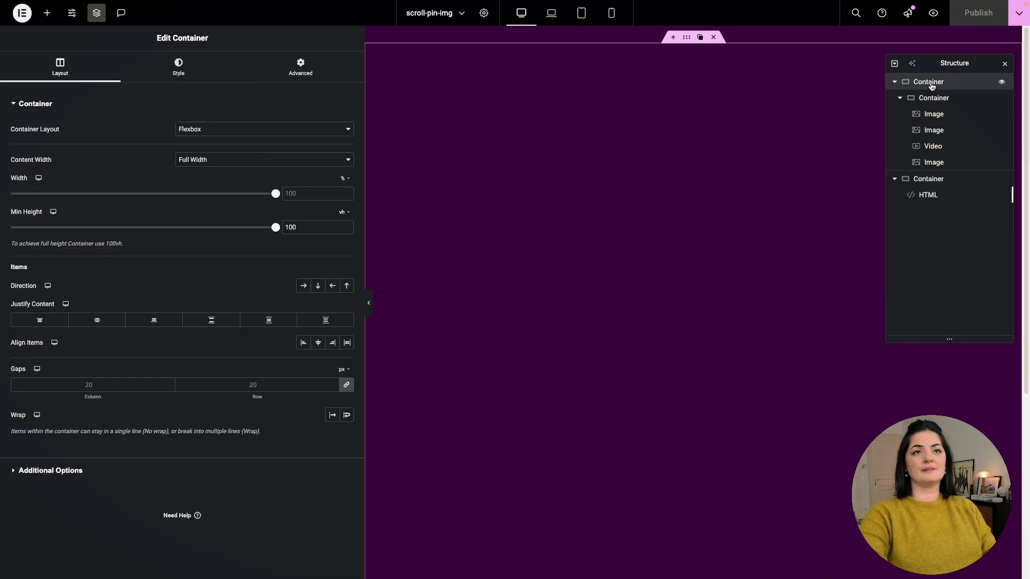
{"action": "left_click", "coordinate": [303, 76]}
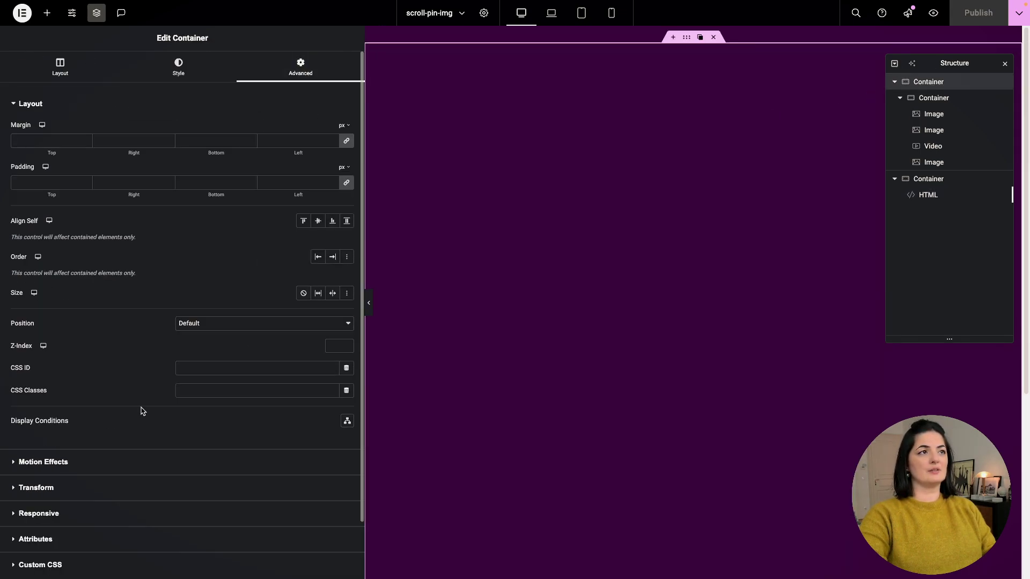
{"action": "scroll", "coordinate": [106, 474], "scroll_direction": "down", "scroll_amount": 2}
{"action": "left_click", "coordinate": [77, 503]}
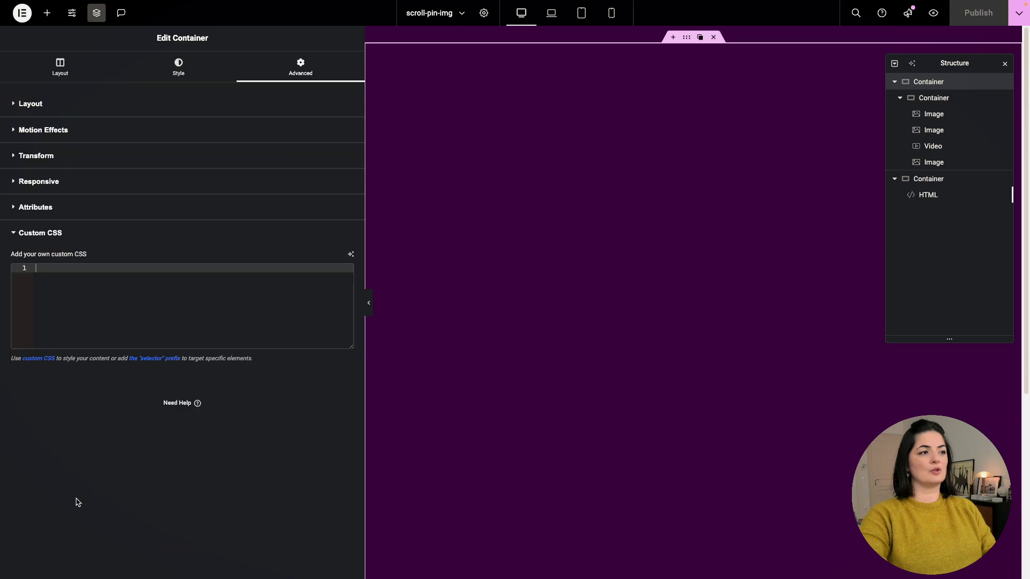
{"action": "left_click", "coordinate": [74, 291]}
{"action": "type", "text": ".pinned {     transition: 0s; }"}
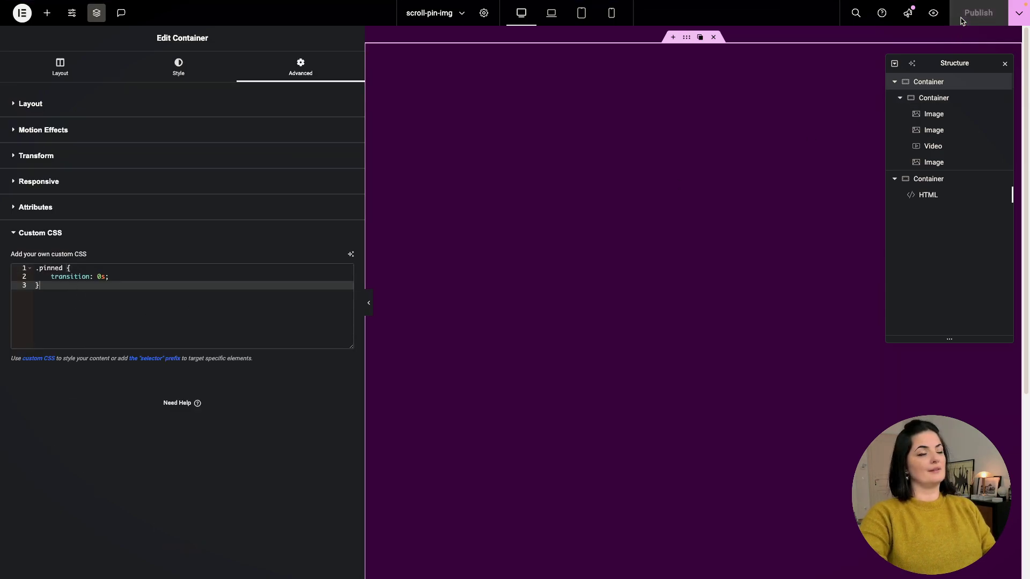
Preview the live page and scroll through the glass, palm-garden, video and chrome-face items
{"action": "left_click", "coordinate": [936, 14]}
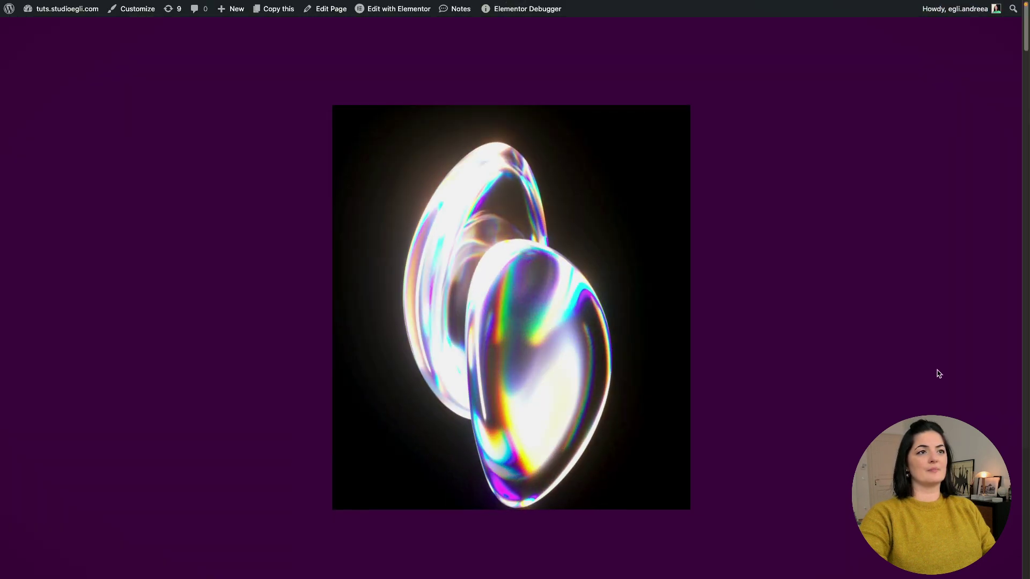
{"action": "scroll", "coordinate": [938, 377], "scroll_direction": "down", "scroll_amount": 1}
{"action": "scroll", "coordinate": [938, 376], "scroll_direction": "down", "scroll_amount": 5}
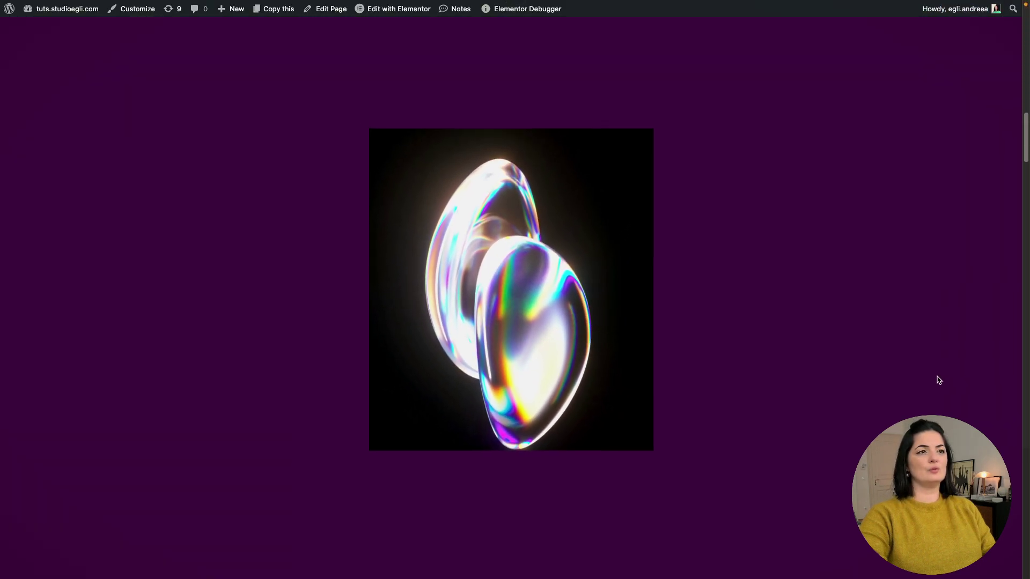
{"action": "scroll", "coordinate": [939, 380], "scroll_direction": "down", "scroll_amount": 8}
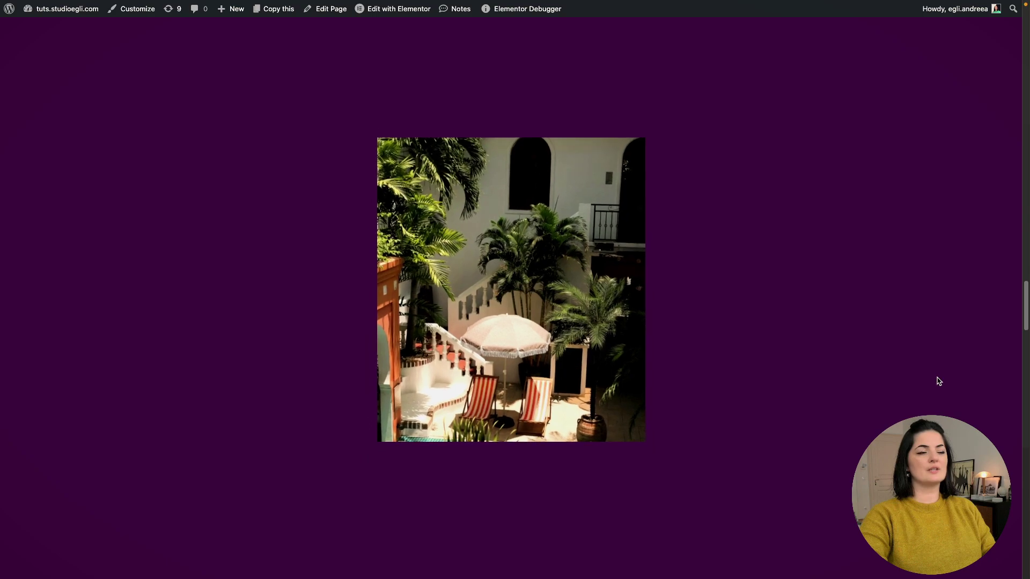
{"action": "scroll", "coordinate": [939, 382], "scroll_direction": "down", "scroll_amount": 3}
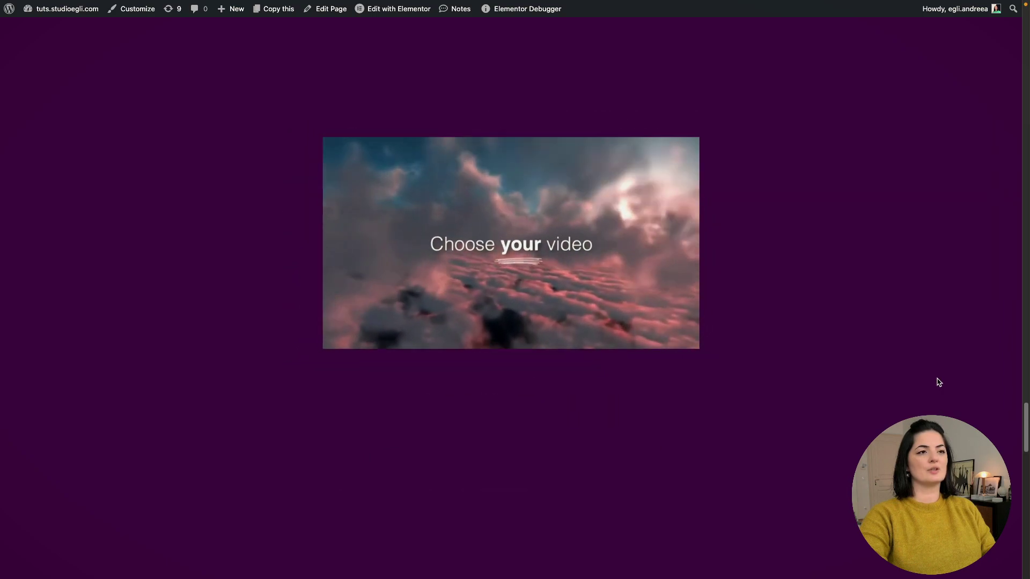
{"action": "scroll", "coordinate": [939, 382], "scroll_direction": "down", "scroll_amount": 5}
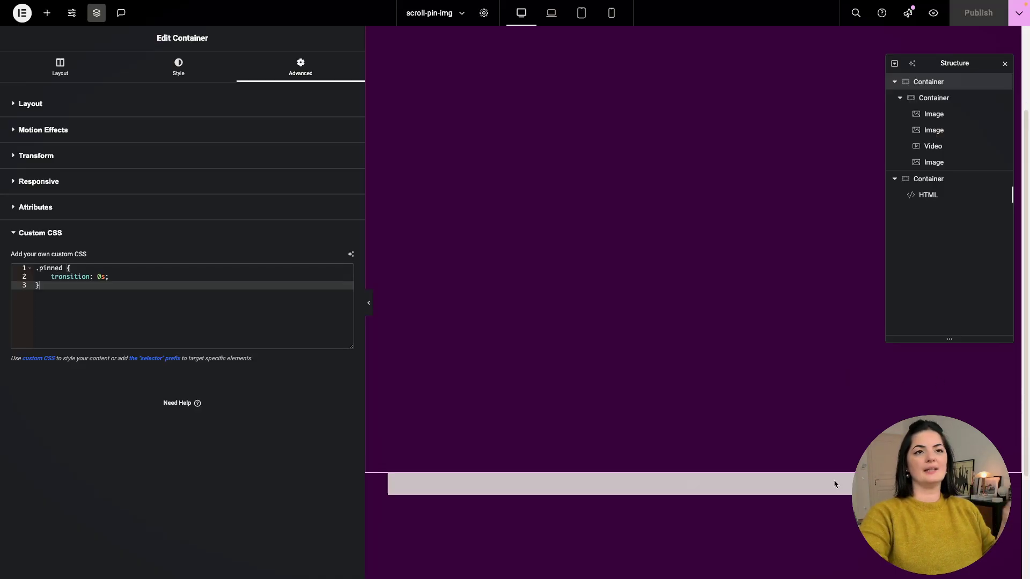
{"action": "scroll", "coordinate": [833, 484], "scroll_direction": "down", "scroll_amount": 3}
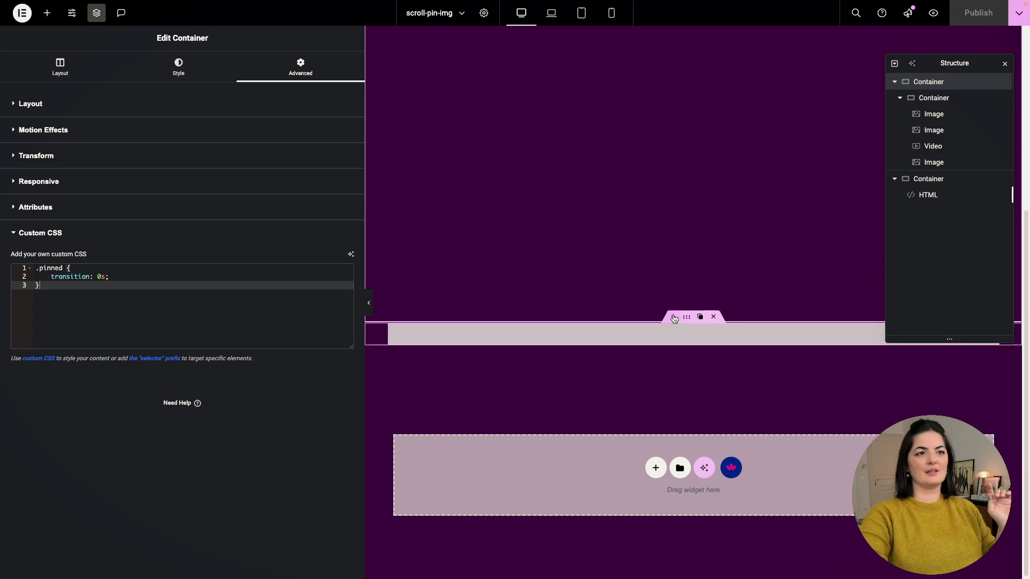
Add a new section and paste the copied 'THE END' heading container into it
{"action": "left_click", "coordinate": [677, 320]}
{"action": "right_click", "coordinate": [655, 372]}
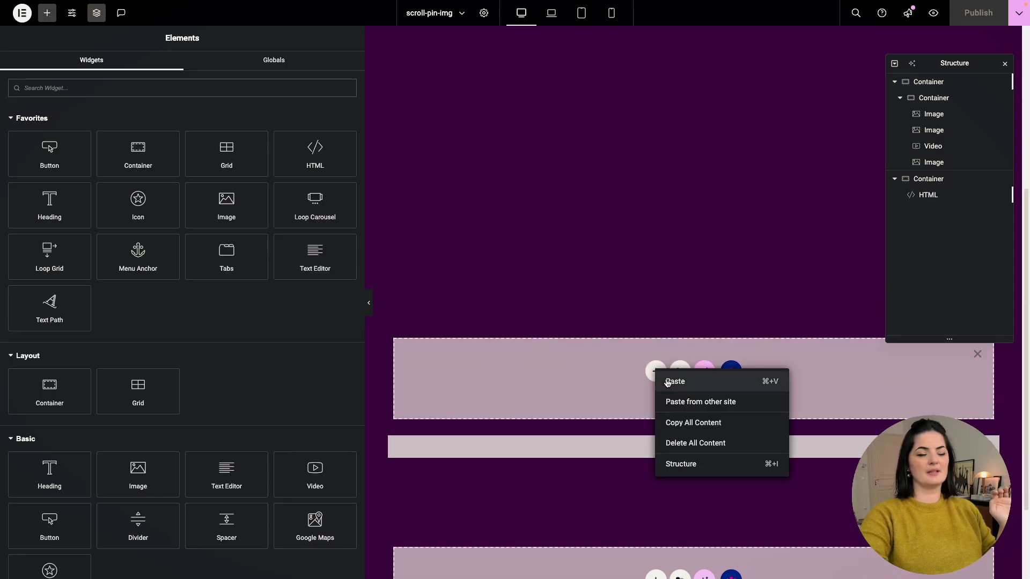
{"action": "left_click", "coordinate": [666, 382]}
{"action": "scroll", "coordinate": [670, 411], "scroll_direction": "down", "scroll_amount": 2}
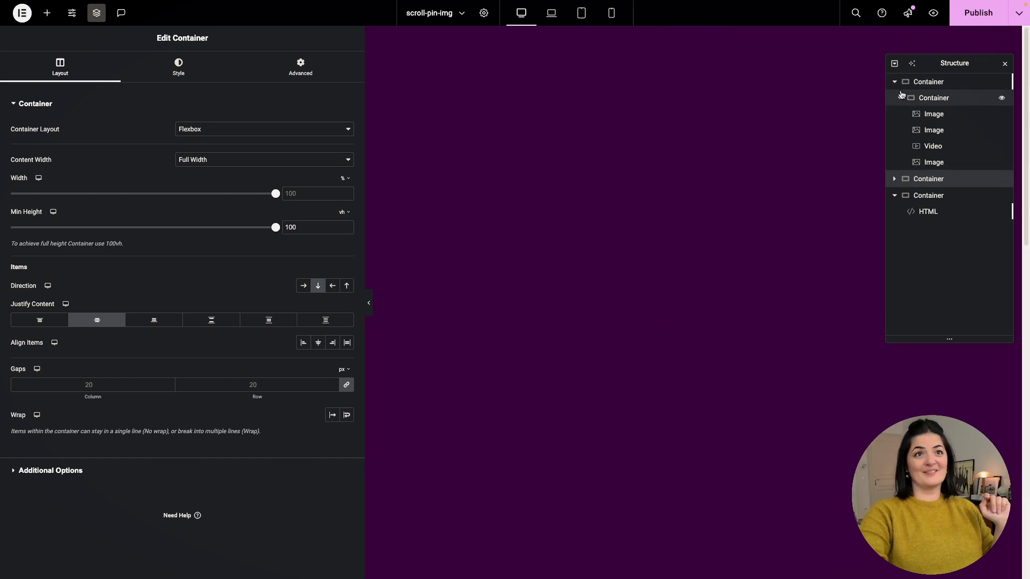
{"action": "left_click", "coordinate": [932, 98]}
{"action": "left_click", "coordinate": [300, 68]}
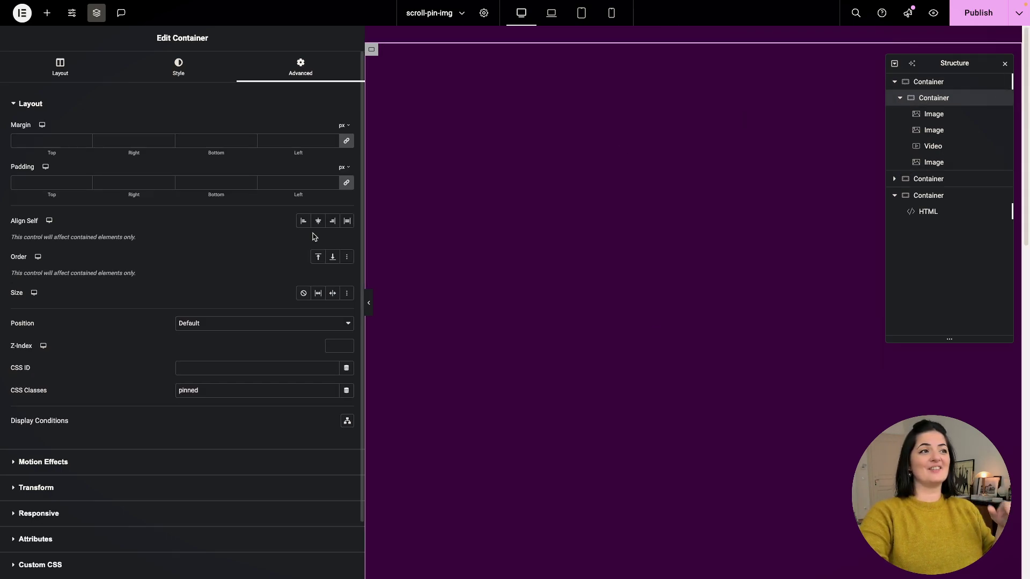
Centre the pinned inner container's content and items, and set its Align Self to center
{"action": "left_click", "coordinate": [60, 67]}
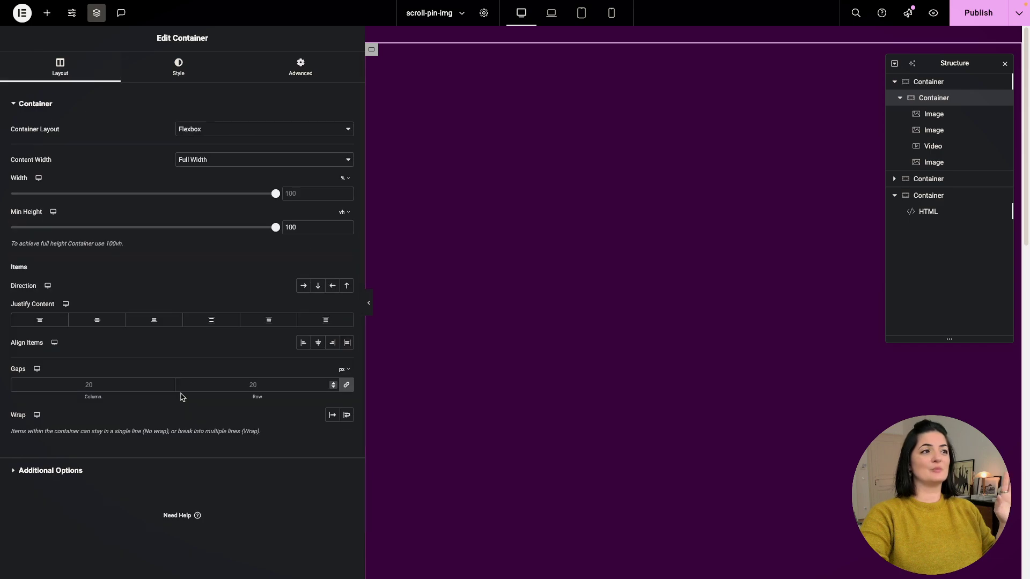
{"action": "left_click", "coordinate": [97, 320]}
{"action": "left_click", "coordinate": [318, 343]}
{"action": "left_click", "coordinate": [316, 65]}
{"action": "left_click", "coordinate": [319, 220]}
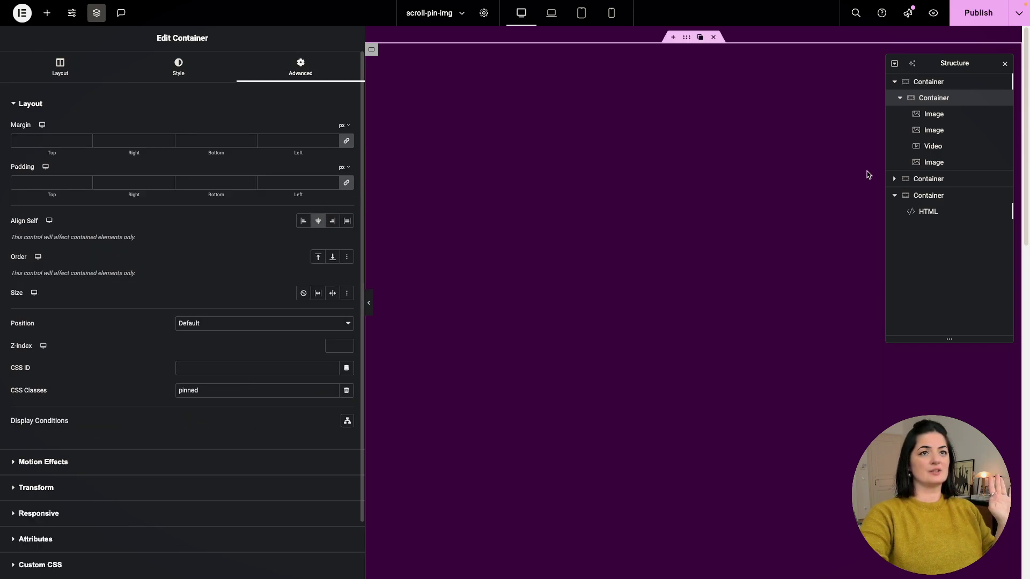
Set the outer container's Justify Content to center and save the page
{"action": "left_click", "coordinate": [923, 82]}
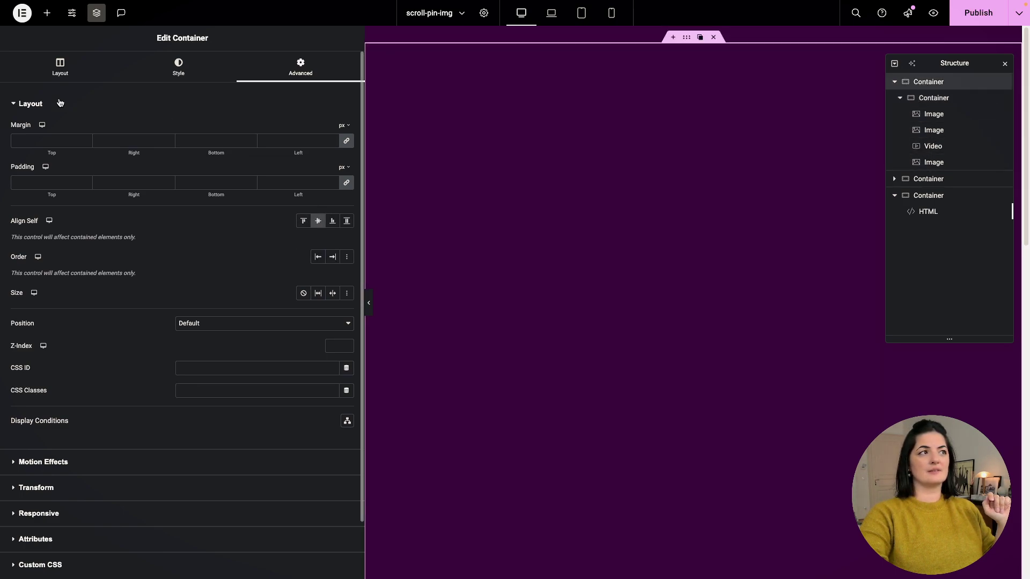
{"action": "left_click", "coordinate": [61, 67]}
{"action": "left_click", "coordinate": [88, 321]}
{"action": "key", "text": "ctrl+s"}
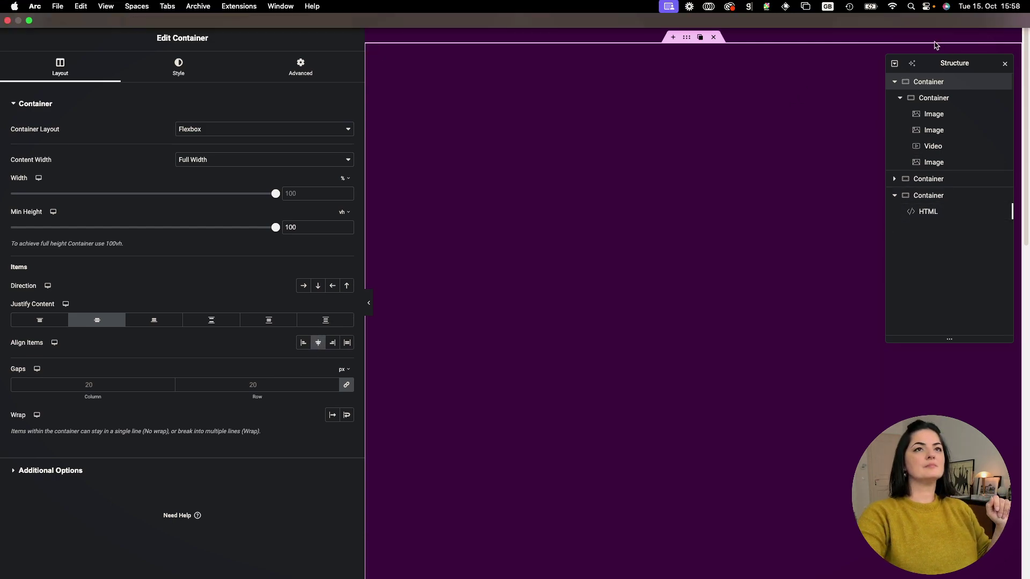
Preview the live page, scrolling down to THE END and back up to check the centred images
{"action": "left_click", "coordinate": [933, 14]}
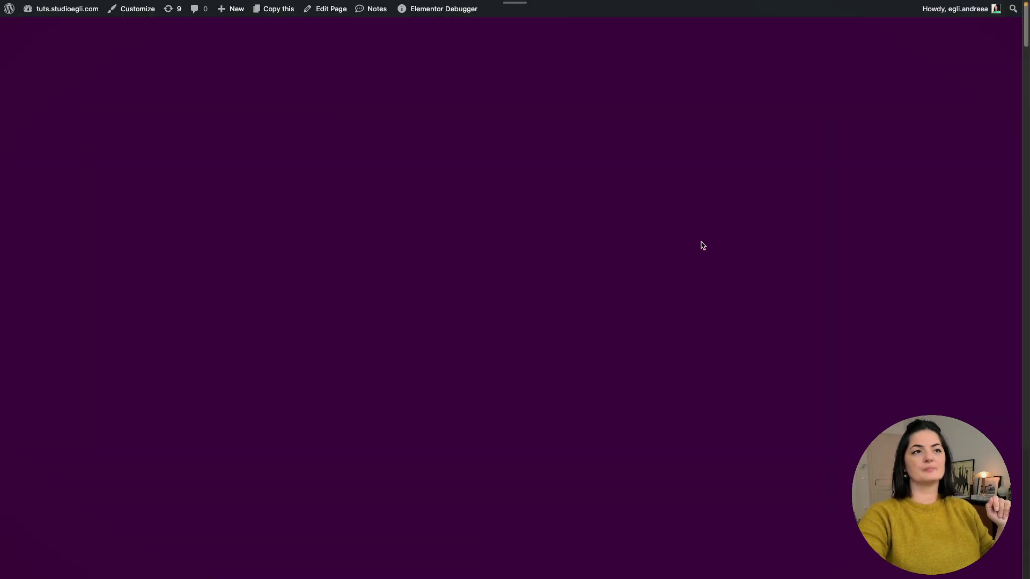
{"action": "scroll", "coordinate": [809, 311], "scroll_direction": "down", "scroll_amount": 5}
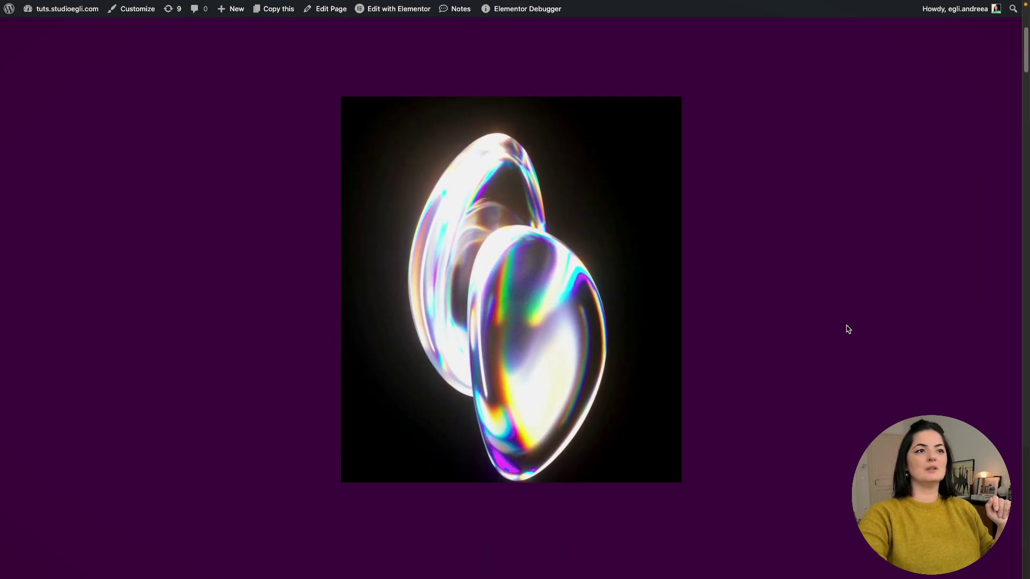
{"action": "scroll", "coordinate": [853, 328], "scroll_direction": "down", "scroll_amount": 5}
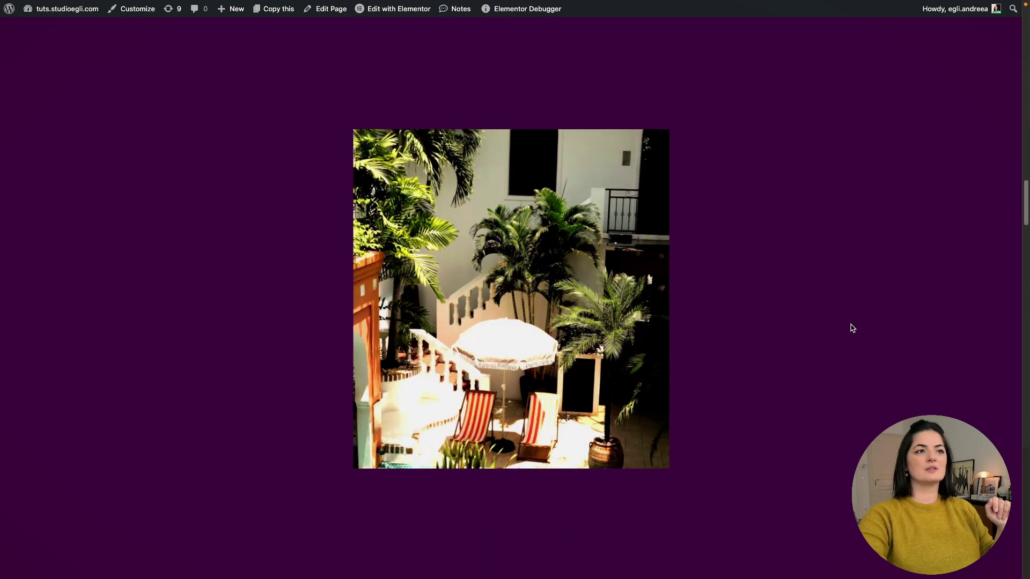
{"action": "scroll", "coordinate": [853, 328], "scroll_direction": "down", "scroll_amount": 5}
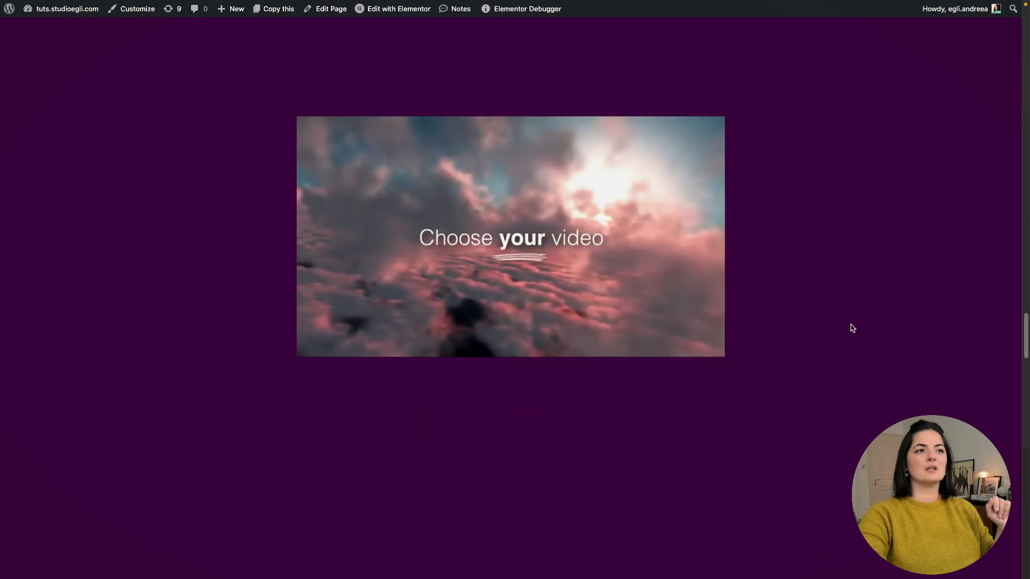
{"action": "scroll", "coordinate": [853, 329], "scroll_direction": "down", "scroll_amount": 5}
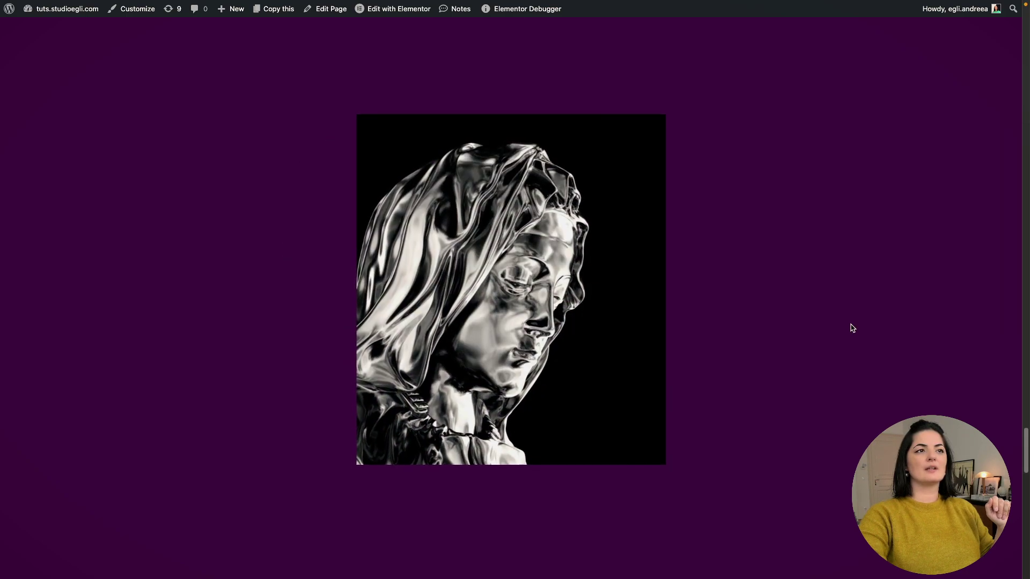
{"action": "scroll", "coordinate": [853, 329], "scroll_direction": "down", "scroll_amount": 5}
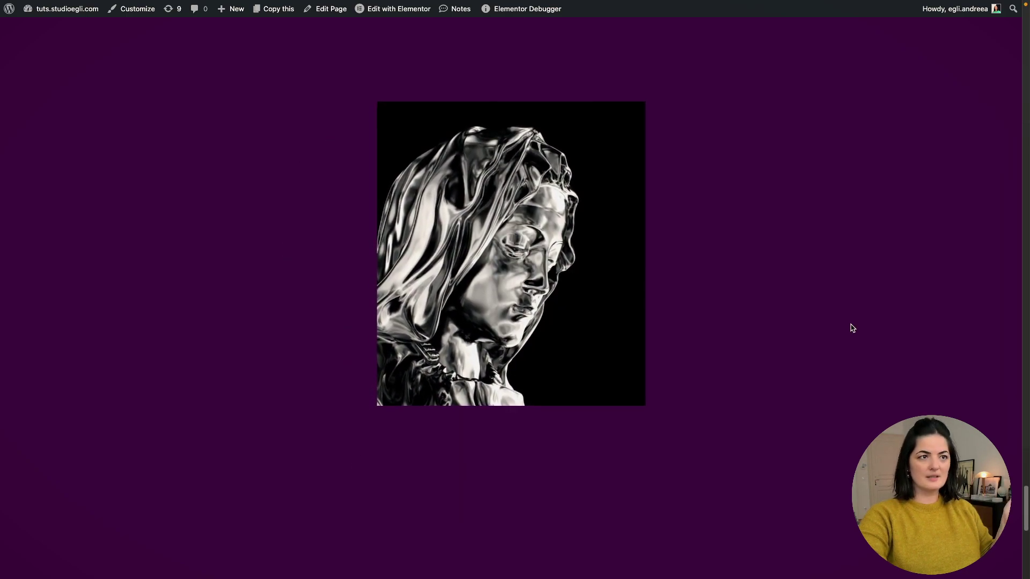
{"action": "scroll", "coordinate": [853, 328], "scroll_direction": "down", "scroll_amount": 3}
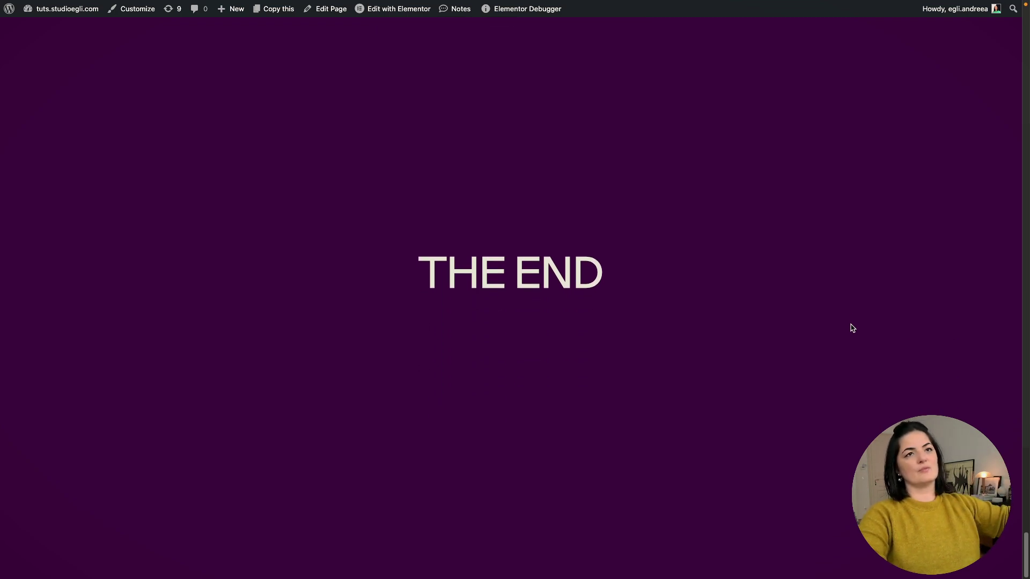
{"action": "scroll", "coordinate": [851, 328], "scroll_direction": "up", "scroll_amount": 15}
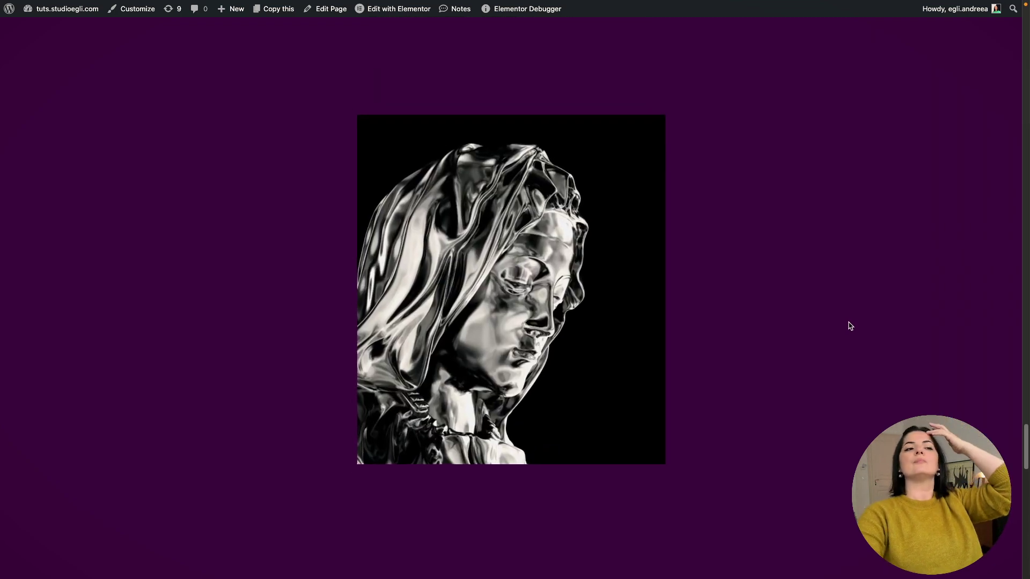
{"action": "scroll", "coordinate": [851, 333], "scroll_direction": "up", "scroll_amount": 5}
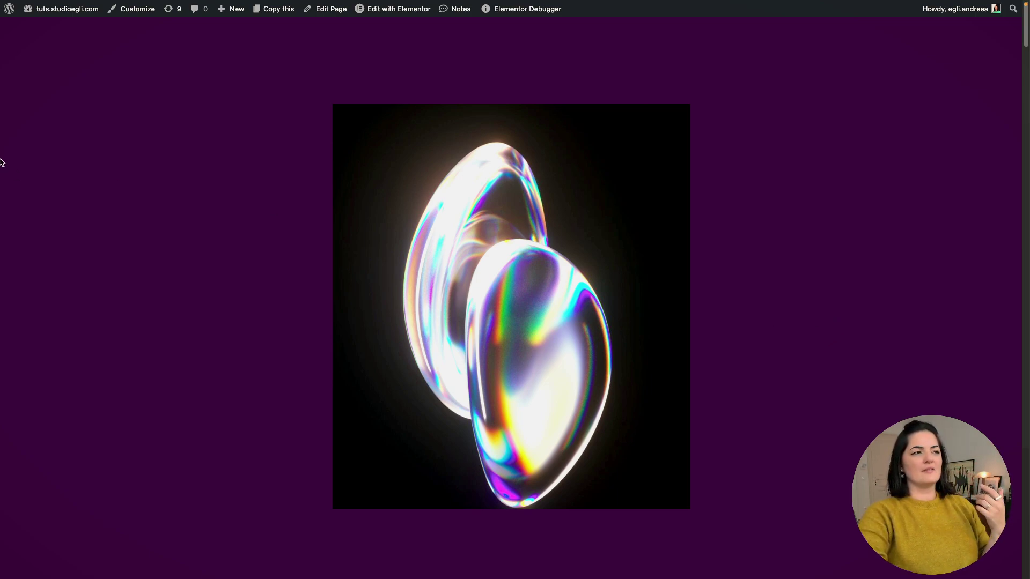
Unlink the outer container's margins and set its top margin to 100 px
{"action": "mouse_move", "coordinate": [2, 348]}
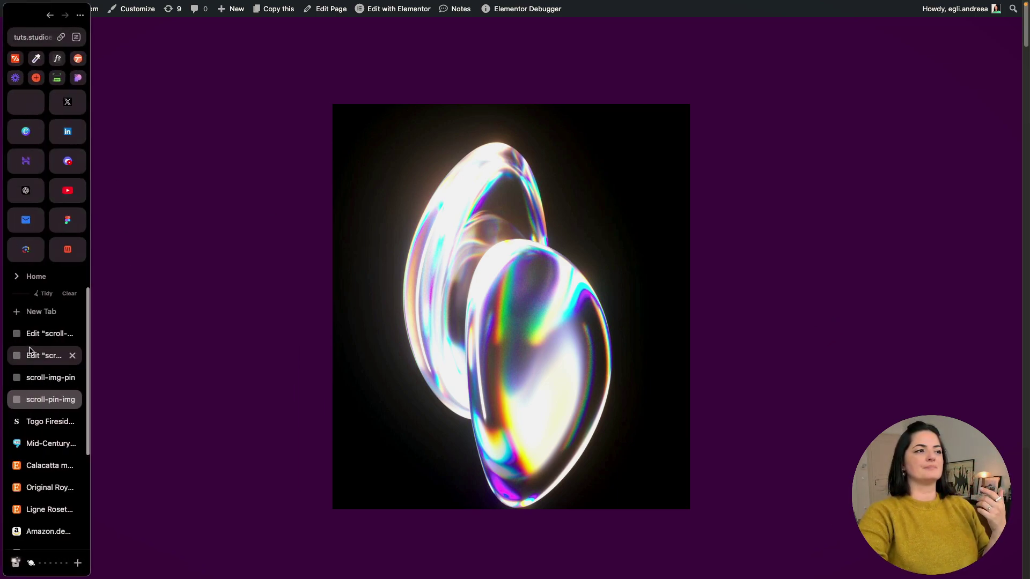
{"action": "left_click", "coordinate": [32, 333]}
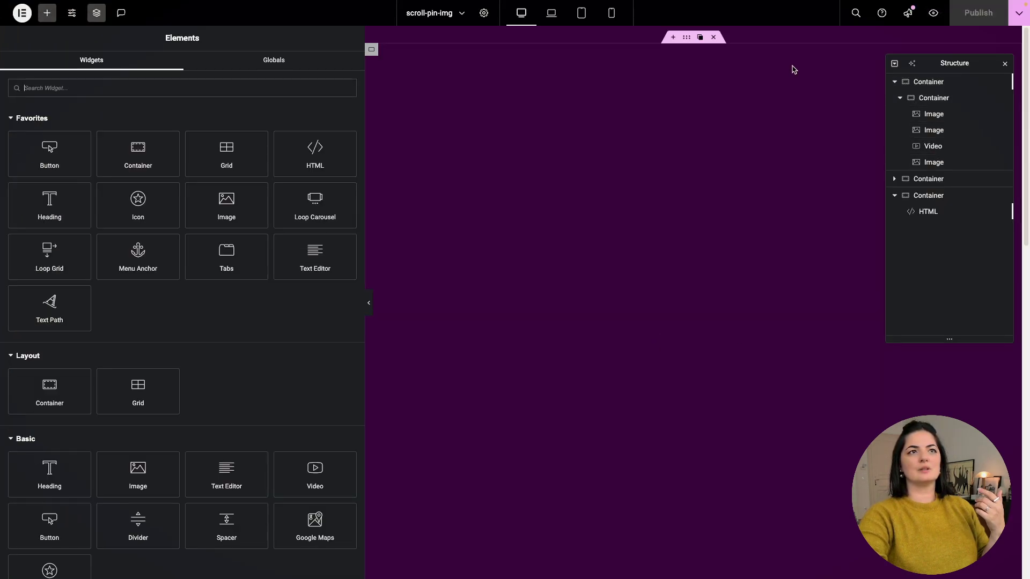
{"action": "left_click", "coordinate": [917, 98]}
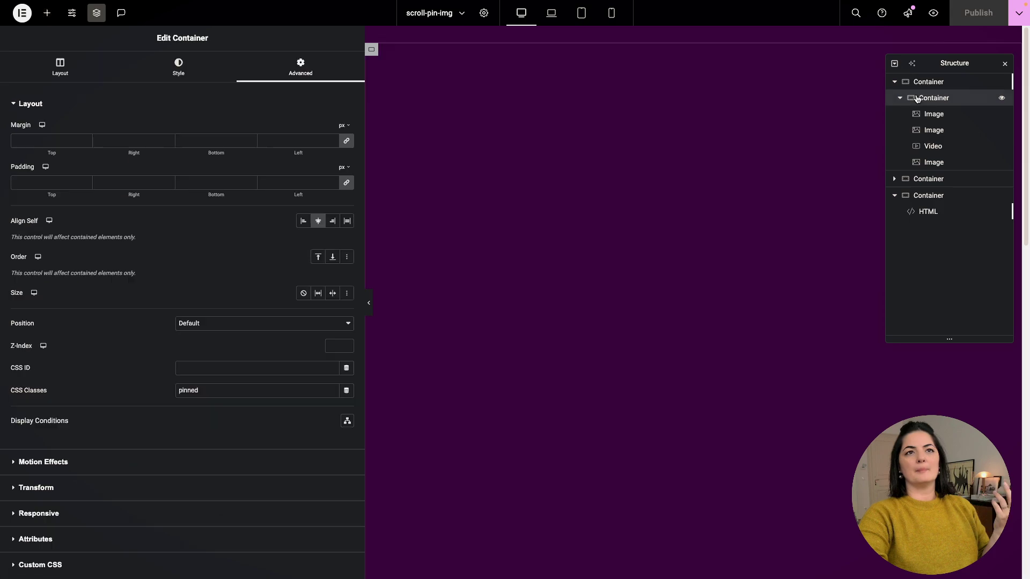
{"action": "left_click", "coordinate": [914, 82]}
{"action": "left_click", "coordinate": [296, 69]}
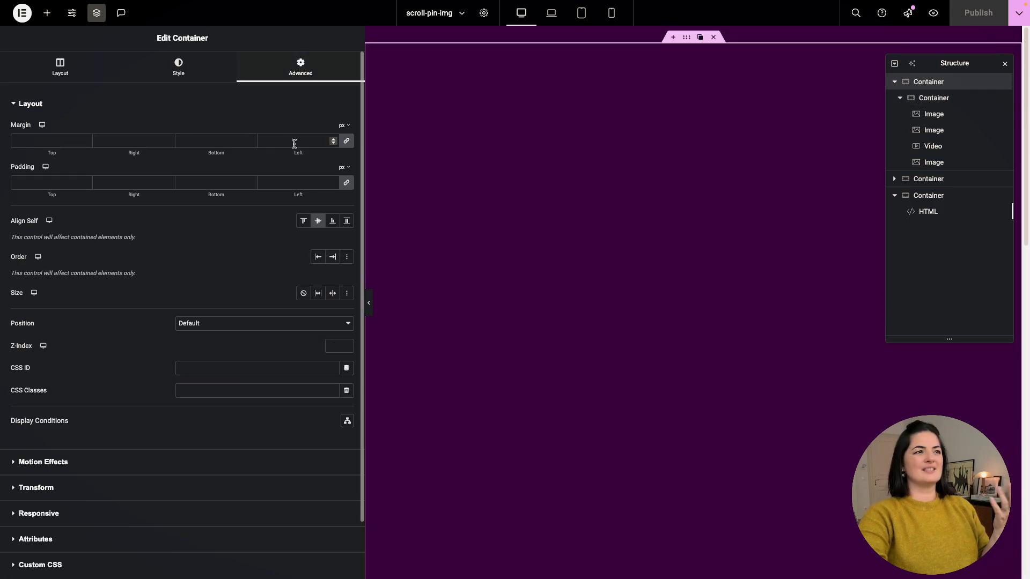
{"action": "left_click", "coordinate": [347, 141]}
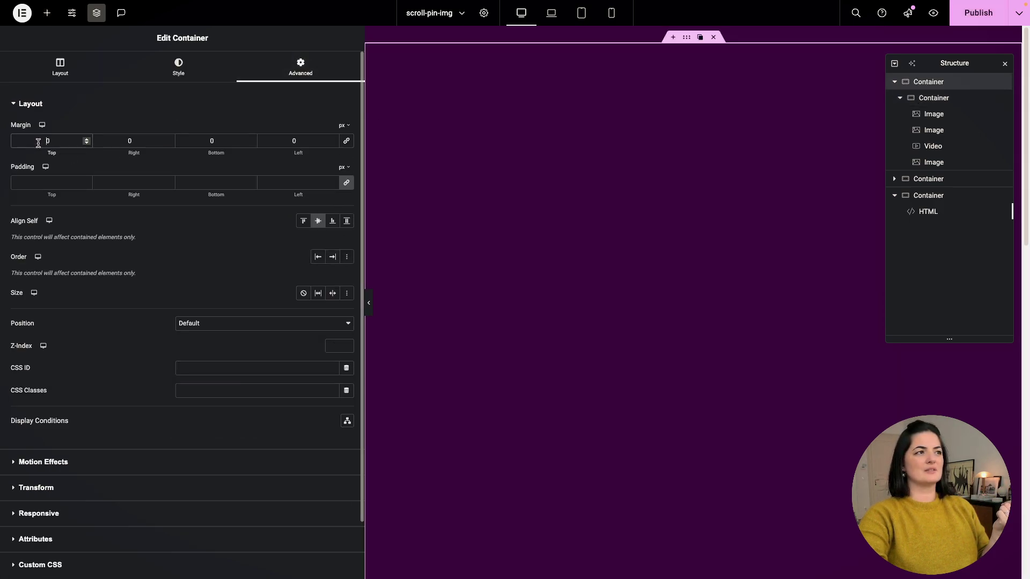
{"action": "type", "text": "100"}
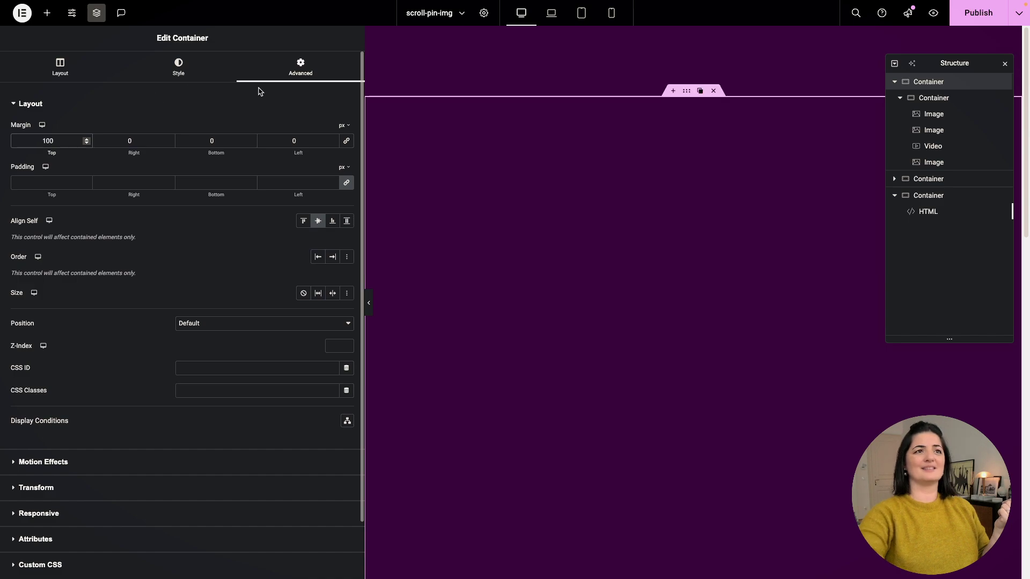
Paste the heading container into a new top section, retitle it 'THE BEGINNING', and preview the page
{"action": "left_click", "coordinate": [674, 93]}
{"action": "right_click", "coordinate": [659, 92]}
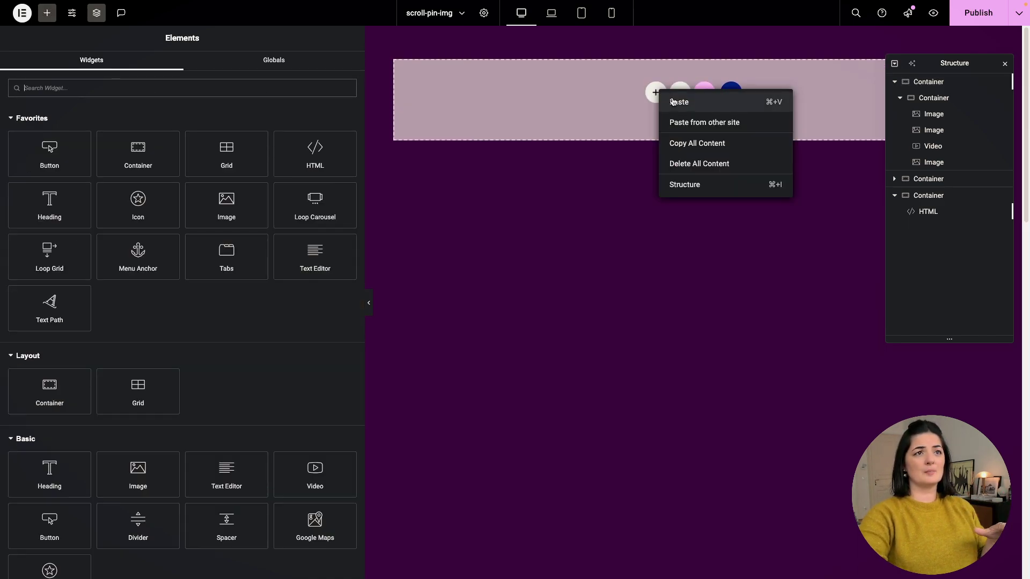
{"action": "left_click", "coordinate": [673, 102]}
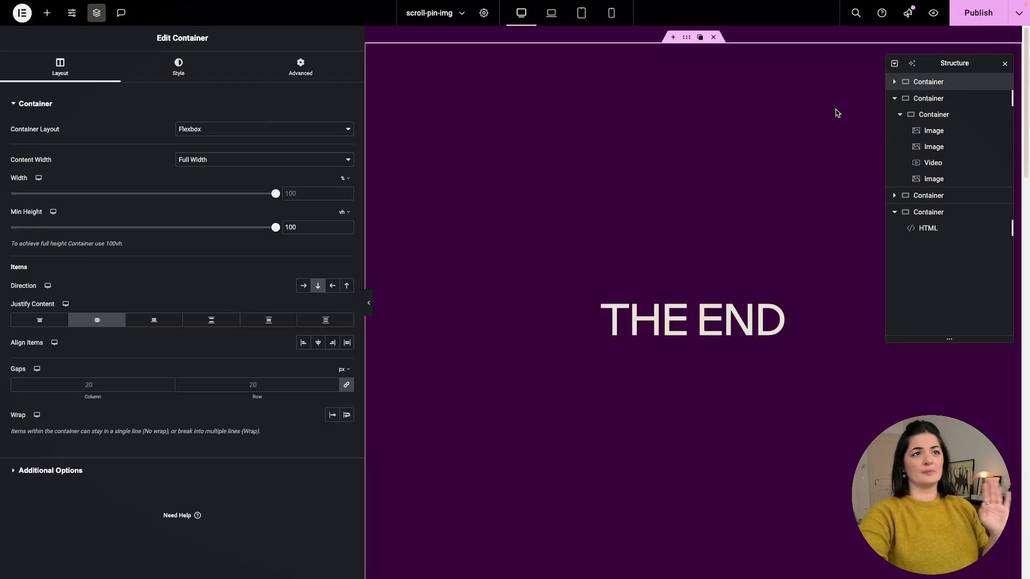
{"action": "left_click", "coordinate": [783, 321]}
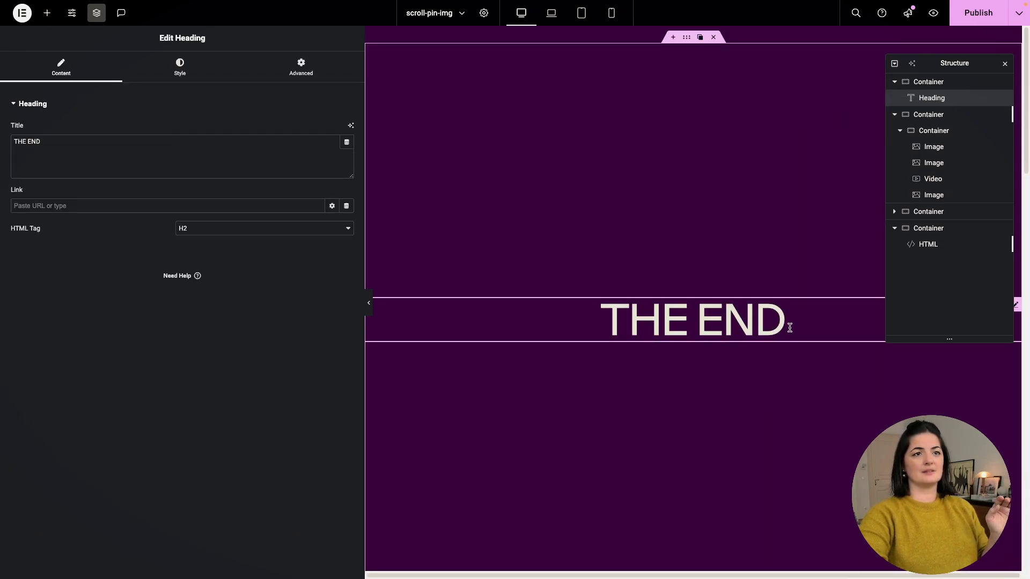
{"action": "key", "text": "BackSpace"}
{"action": "key", "text": "BackSpace"}
{"action": "key", "text": "BackSpace"}
{"action": "key", "text": "BackSpace"}
{"action": "type", "text": "begi"}
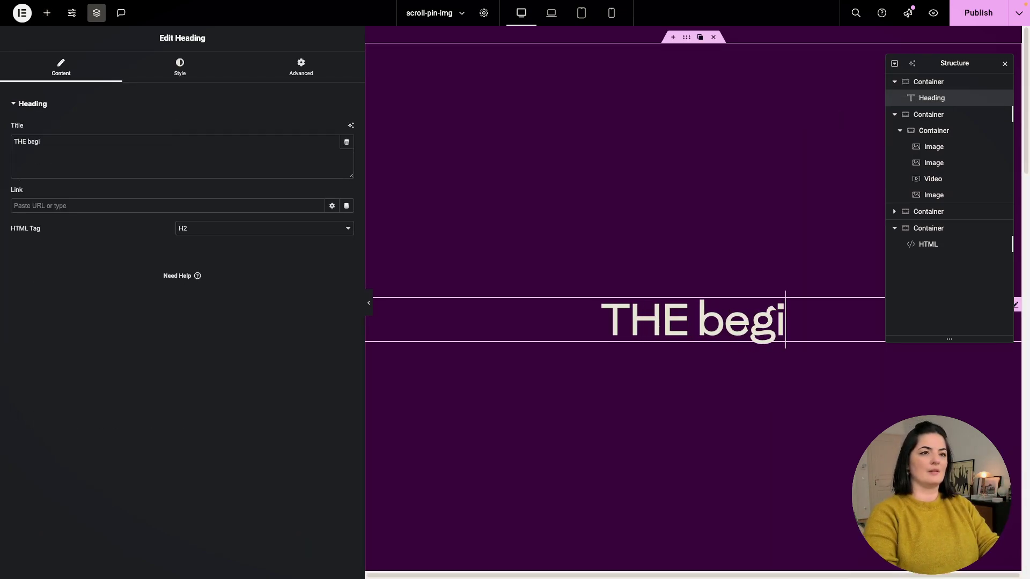
{"action": "key", "text": "BackSpace"}
{"action": "key", "text": "BackSpace"}
{"action": "key", "text": "BackSpace"}
{"action": "key", "text": "BackSpace"}
{"action": "type", "text": "BEGINNING"}
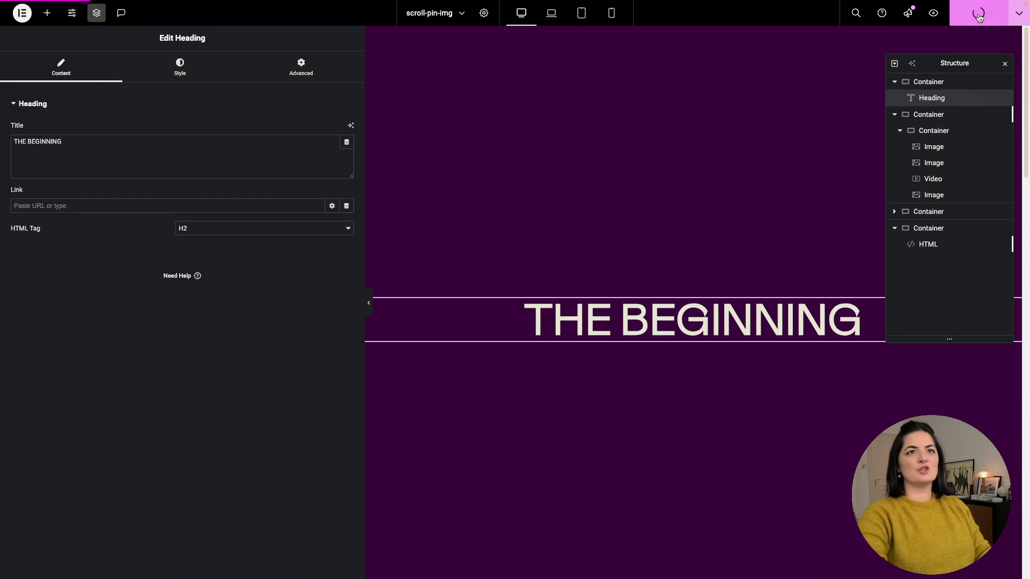
{"action": "left_click", "coordinate": [933, 13]}
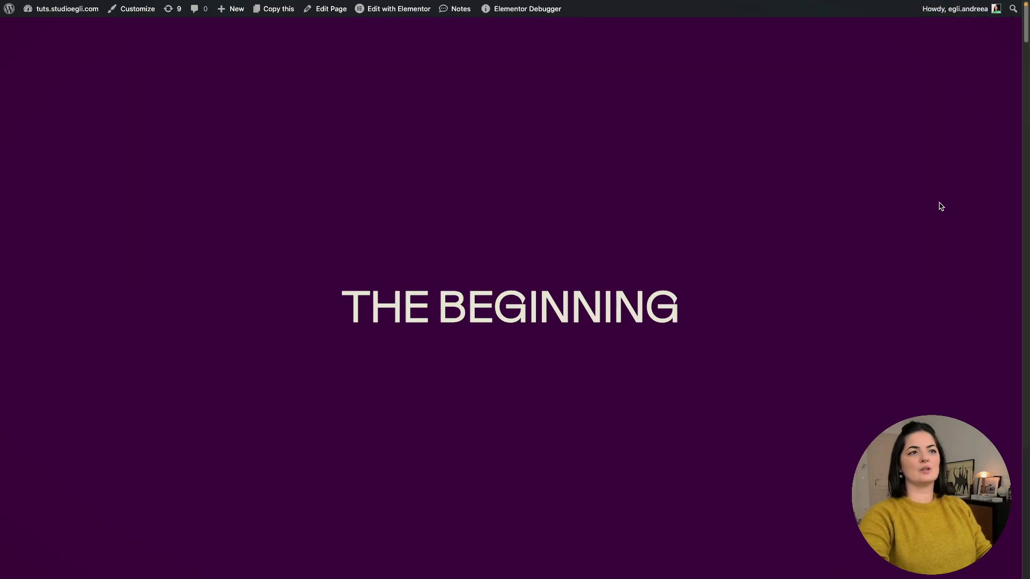
Scroll the live page to THE END watching the images and video shrink, then reselect the top container in the editor
{"action": "scroll", "coordinate": [939, 228], "scroll_direction": "down", "scroll_amount": 8}
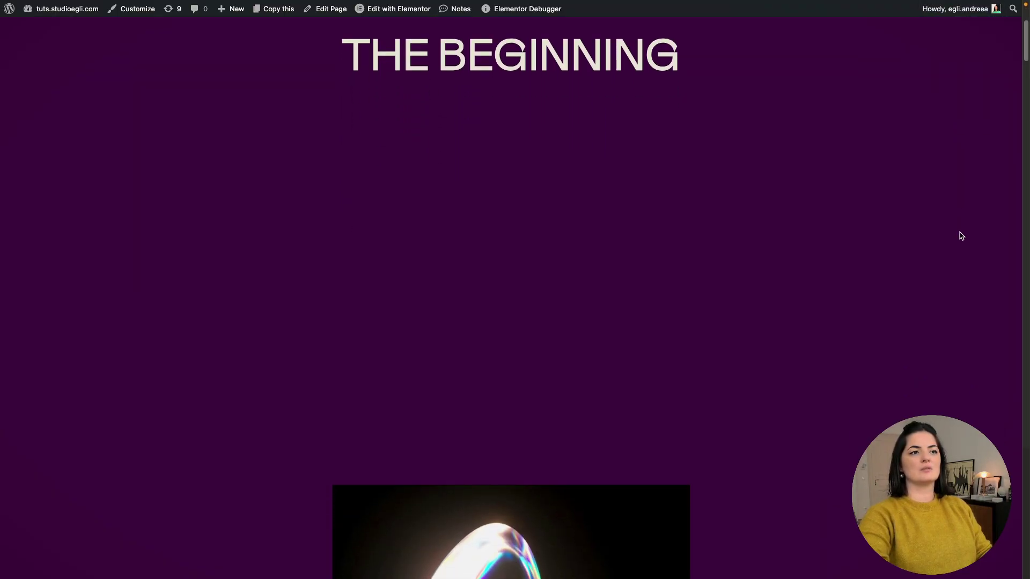
{"action": "scroll", "coordinate": [928, 258], "scroll_direction": "up", "scroll_amount": 10}
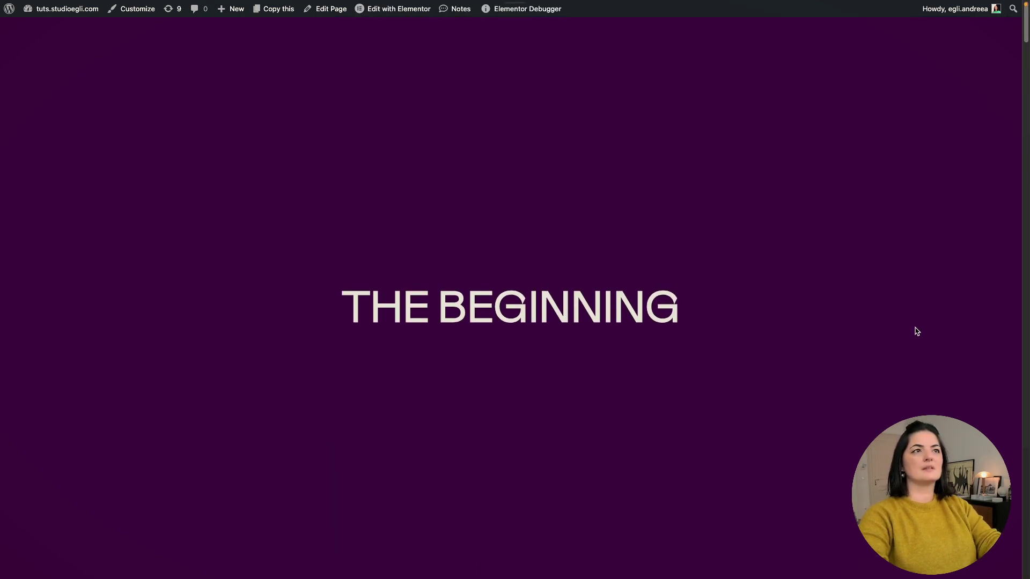
{"action": "scroll", "coordinate": [916, 335], "scroll_direction": "down", "scroll_amount": 6}
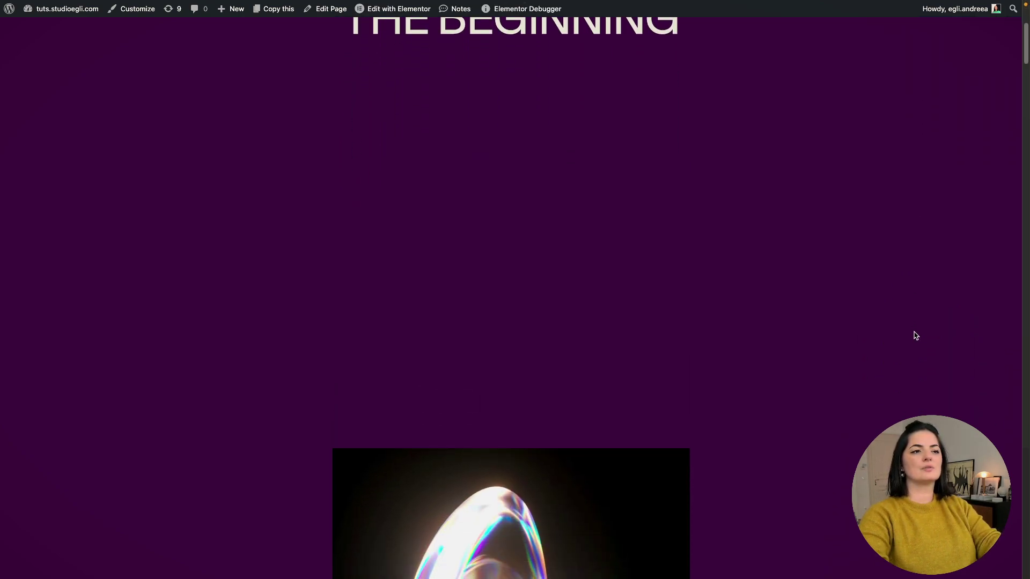
{"action": "scroll", "coordinate": [916, 337], "scroll_direction": "down", "scroll_amount": 3}
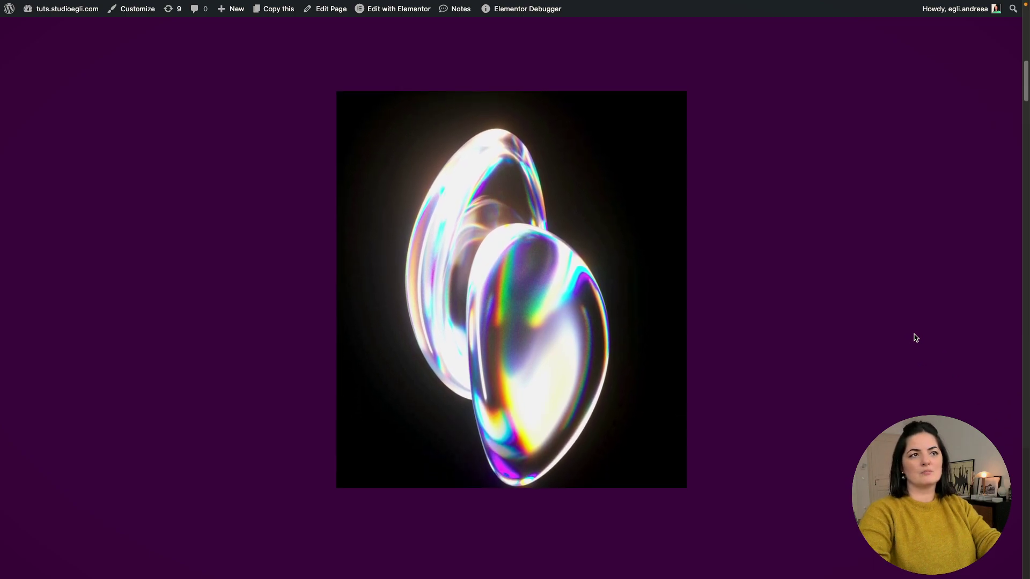
{"action": "scroll", "coordinate": [916, 338], "scroll_direction": "down", "scroll_amount": 4}
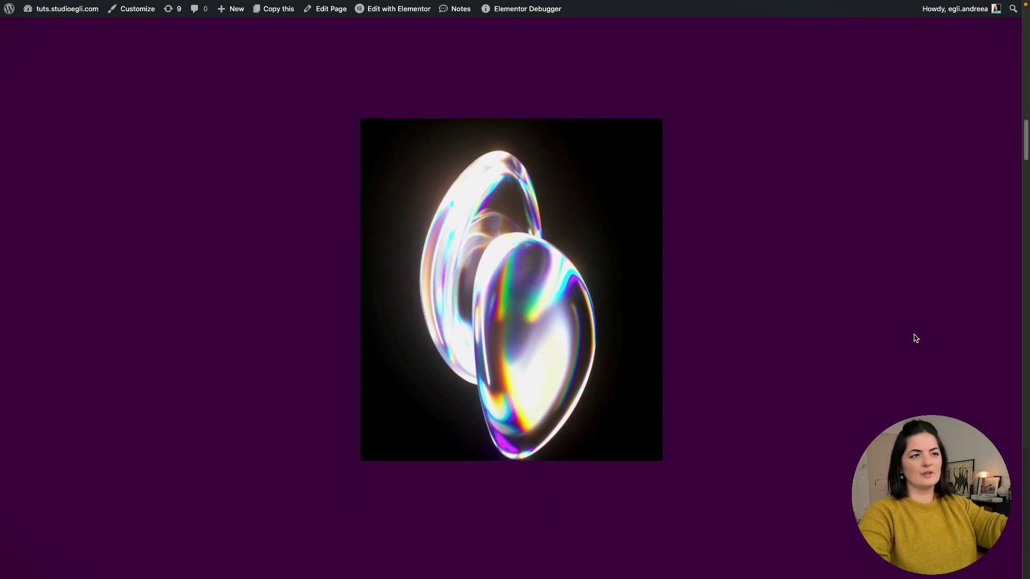
{"action": "scroll", "coordinate": [916, 339], "scroll_direction": "down", "scroll_amount": 5}
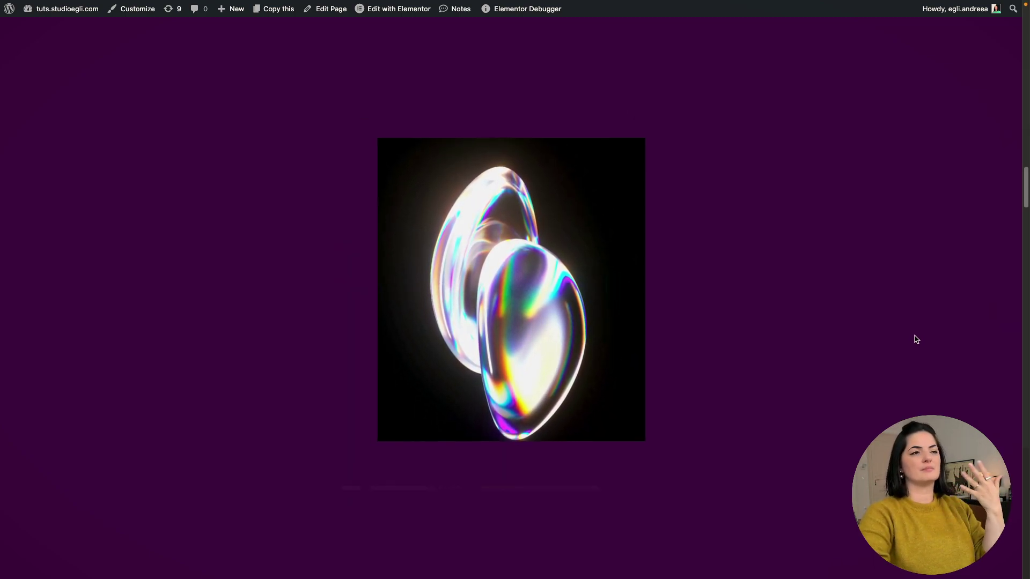
{"action": "scroll", "coordinate": [916, 338], "scroll_direction": "down", "scroll_amount": 5}
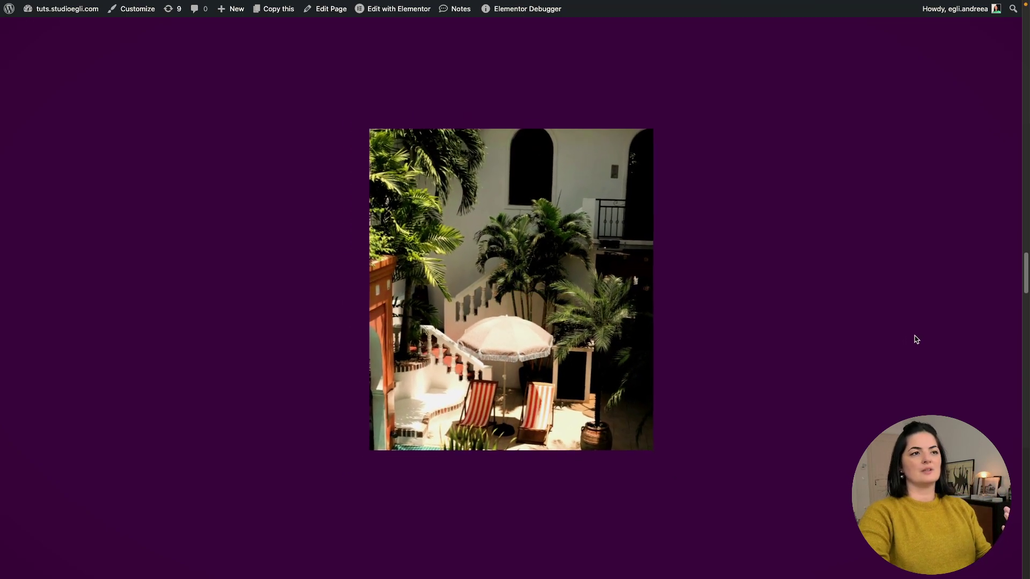
{"action": "scroll", "coordinate": [915, 339], "scroll_direction": "down", "scroll_amount": 6}
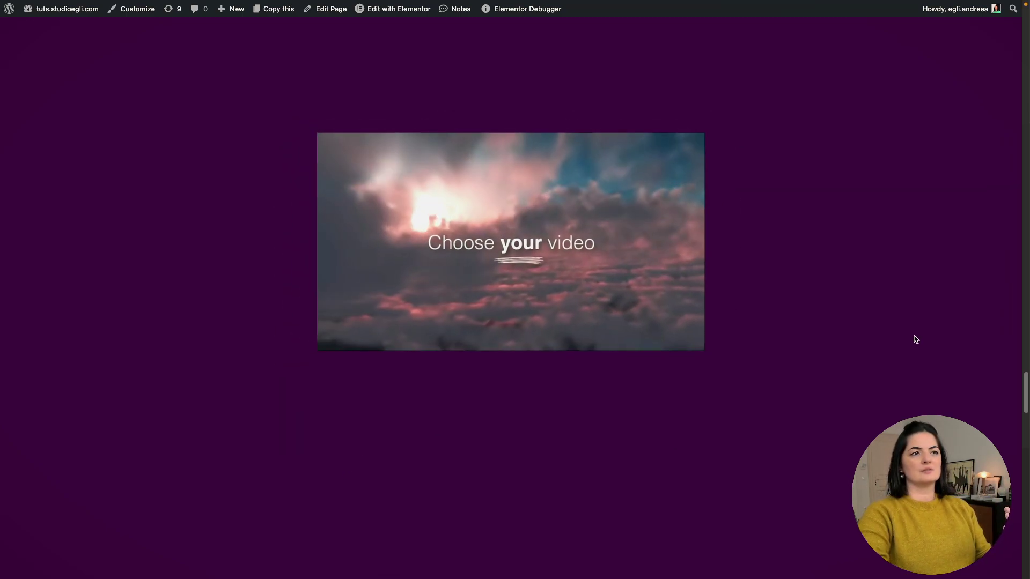
{"action": "scroll", "coordinate": [915, 339], "scroll_direction": "down", "scroll_amount": 6}
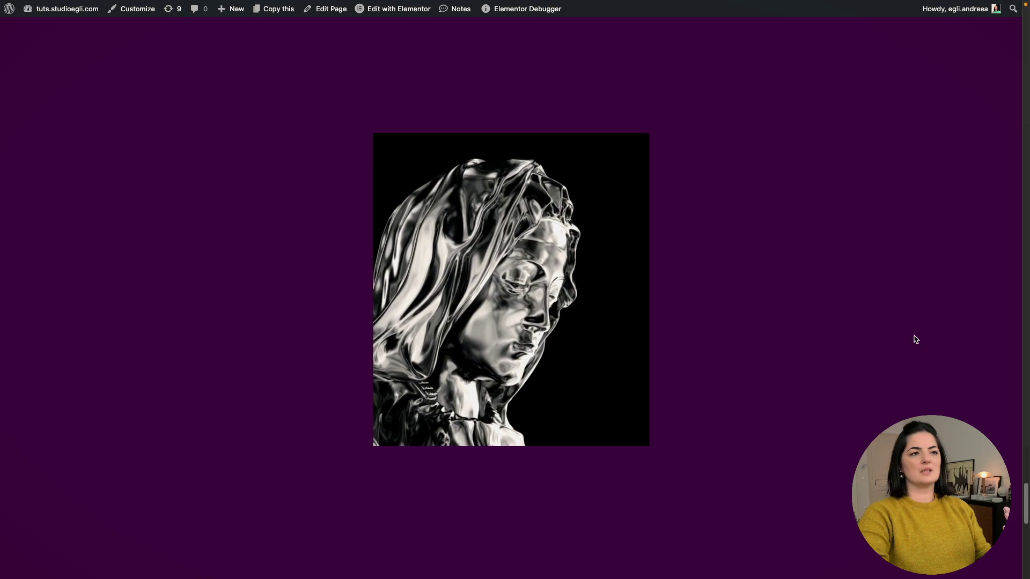
{"action": "scroll", "coordinate": [916, 339], "scroll_direction": "down", "scroll_amount": 3}
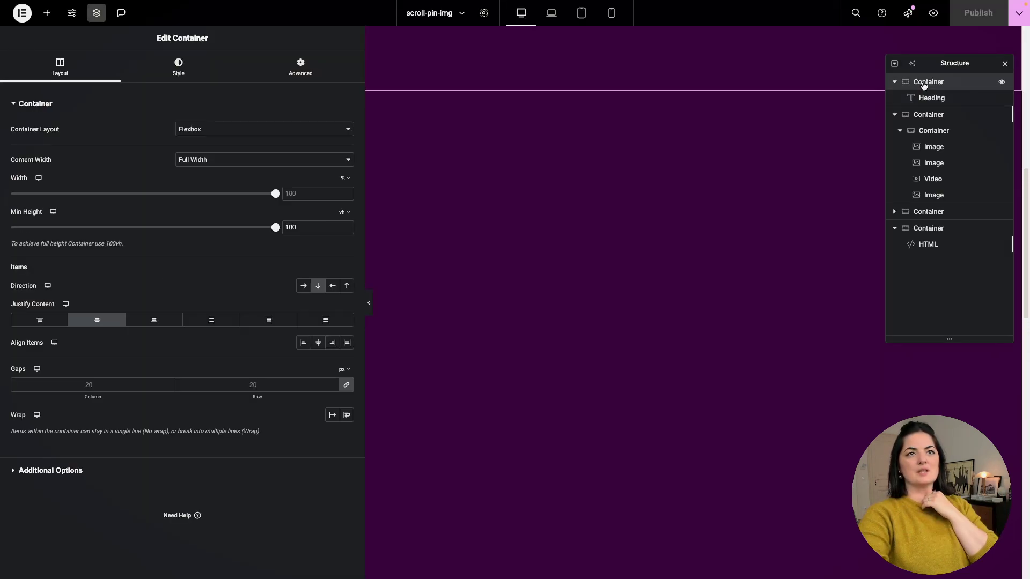
{"action": "left_click", "coordinate": [923, 86]}
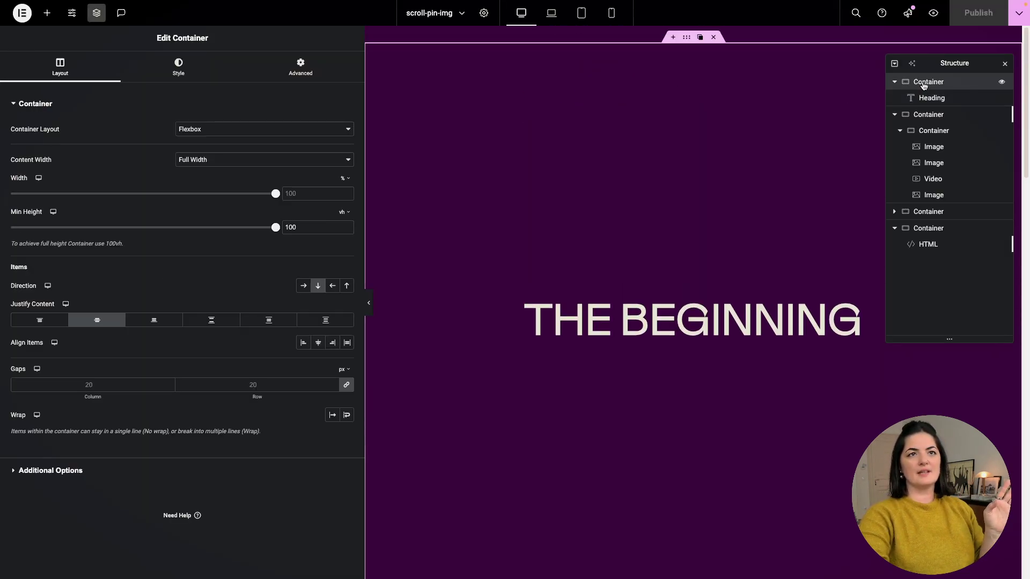
Delete THE BEGINNING container, move the video above the images, and preview the page
{"action": "right_click", "coordinate": [923, 86]}
{"action": "left_click", "coordinate": [929, 366]}
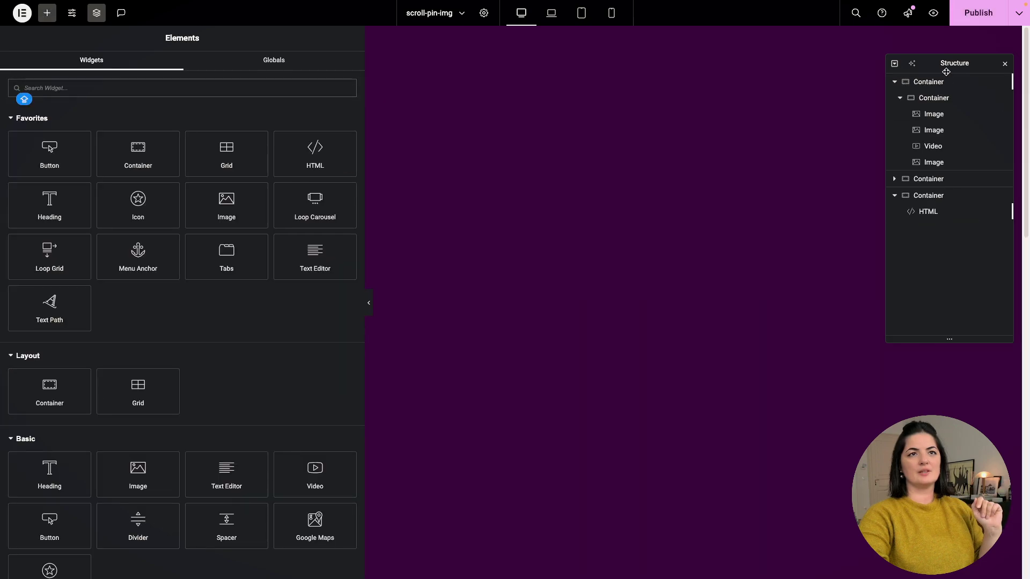
{"action": "left_click_drag", "start_coordinate": [935, 146], "coordinate": [936, 113]}
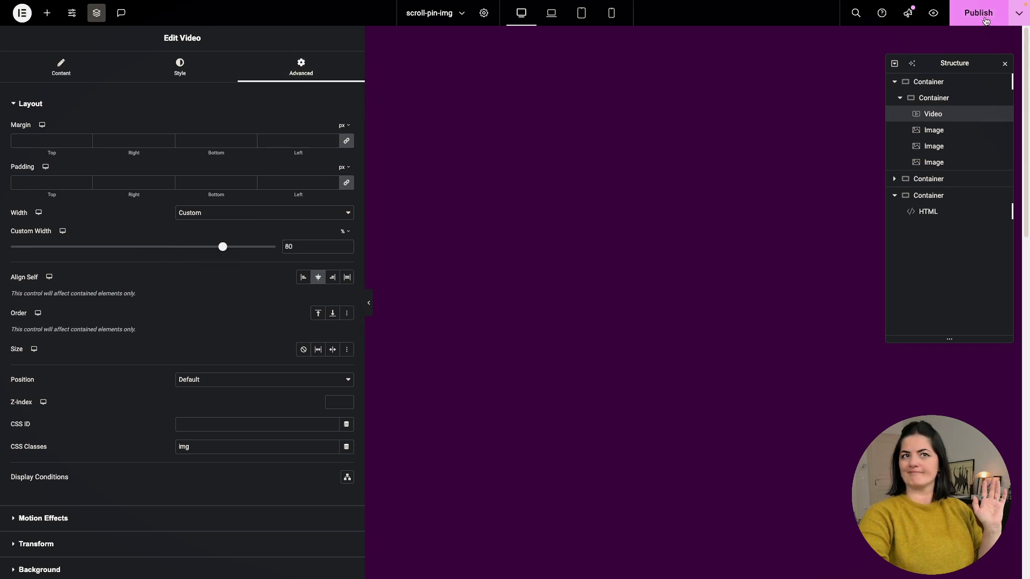
{"action": "left_click", "coordinate": [934, 13]}
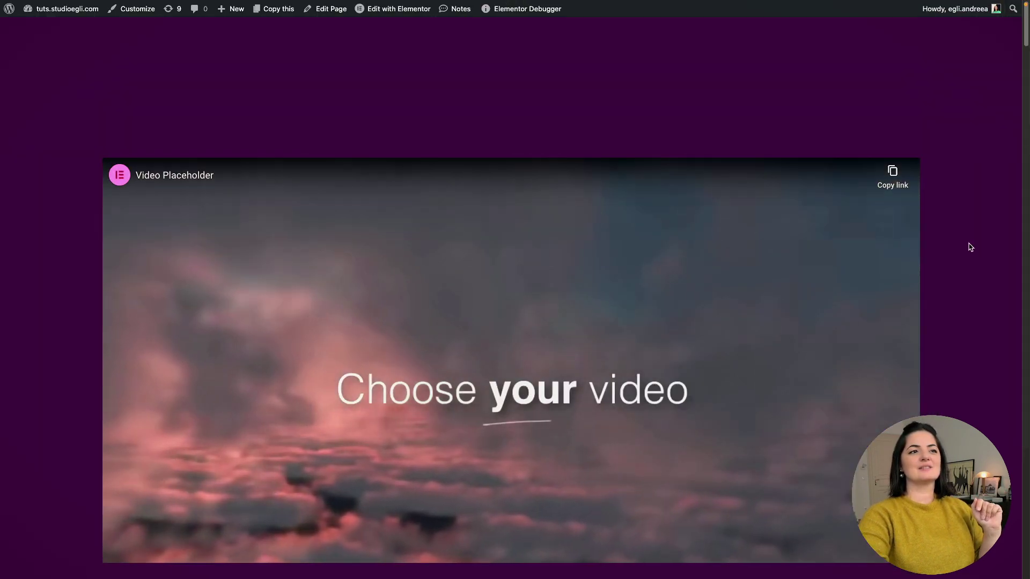
Set the outer media container's top margin to 0 in the page editor
{"action": "mouse_move", "coordinate": [4, 333]}
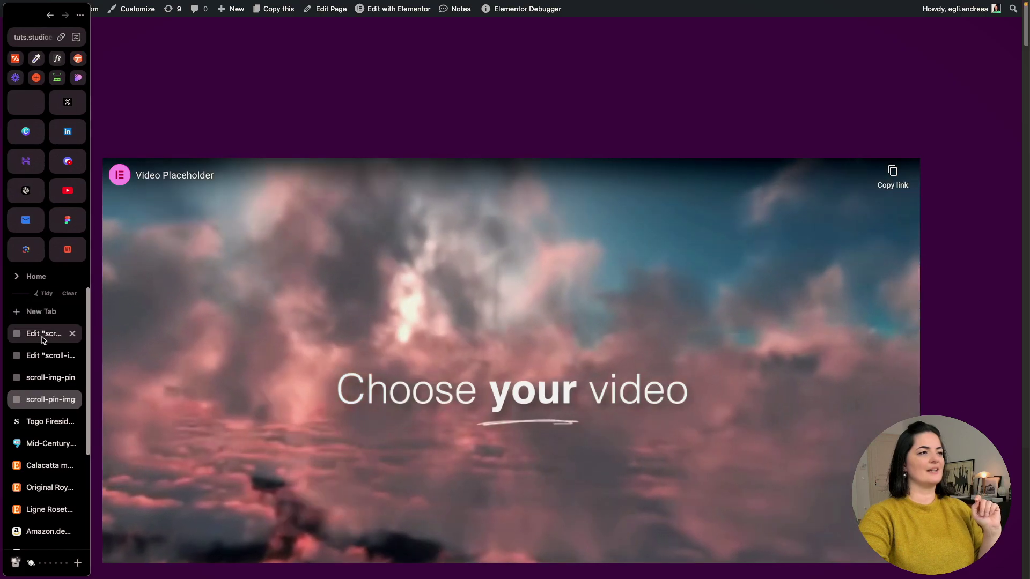
{"action": "left_click", "coordinate": [40, 335]}
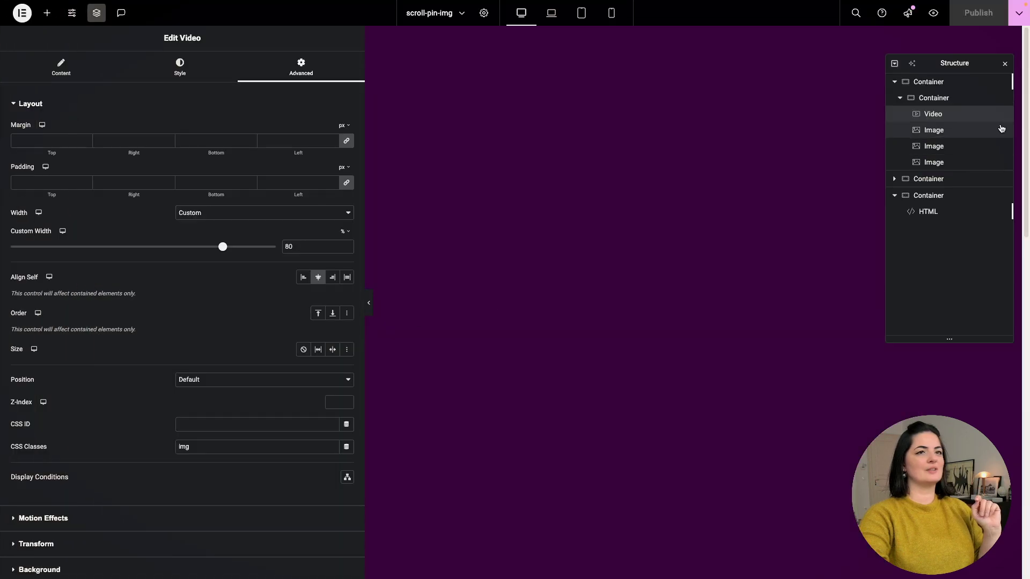
{"action": "left_click", "coordinate": [931, 83]}
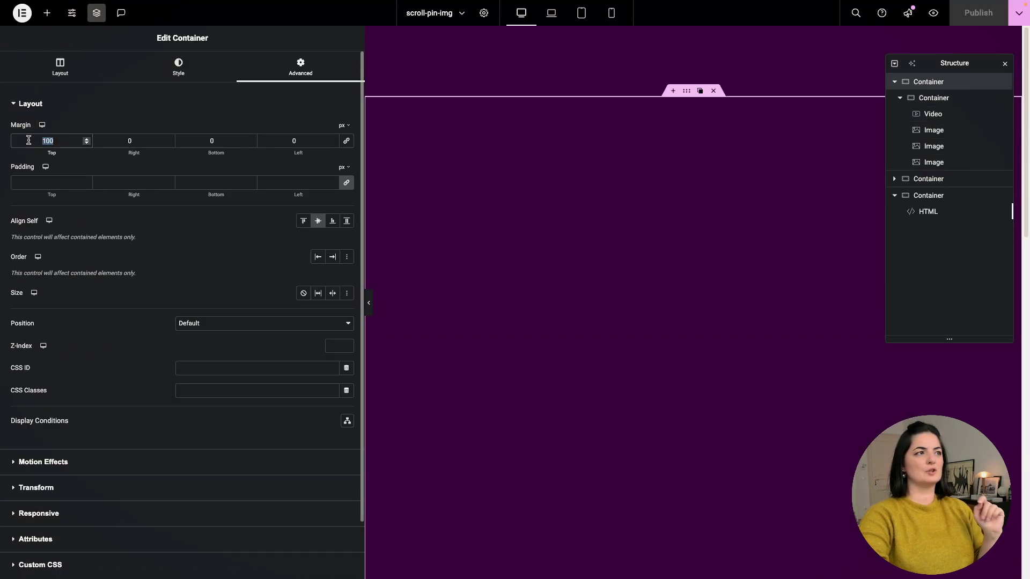
{"action": "type", "text": "0"}
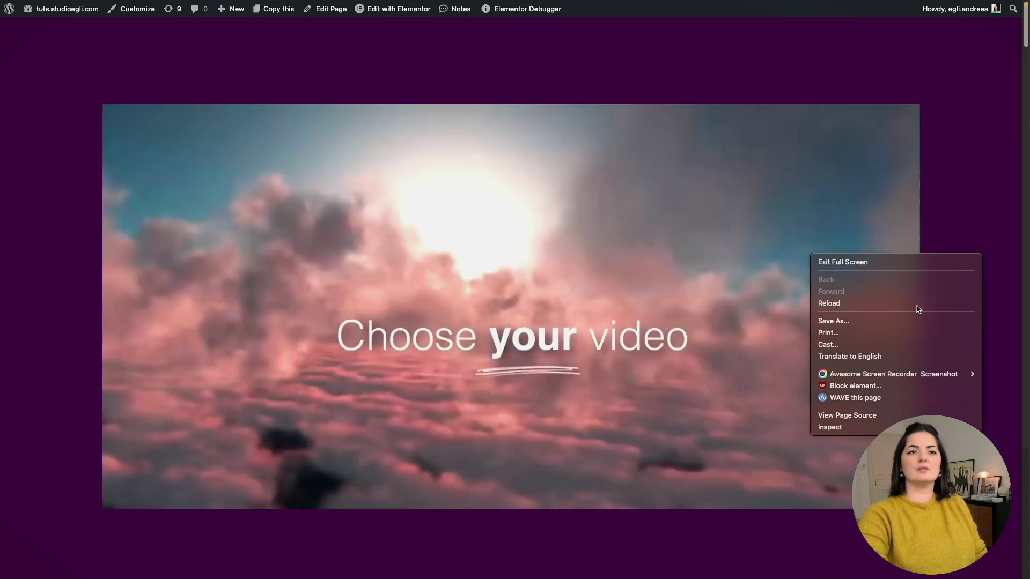
{"action": "left_click", "coordinate": [917, 304]}
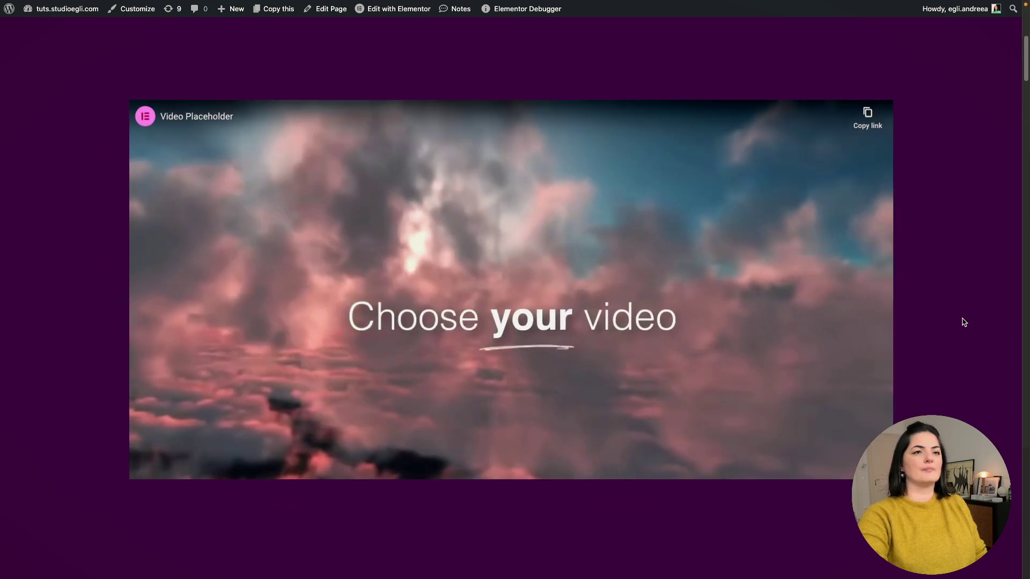
{"action": "scroll", "coordinate": [957, 324], "scroll_direction": "down", "scroll_amount": 5}
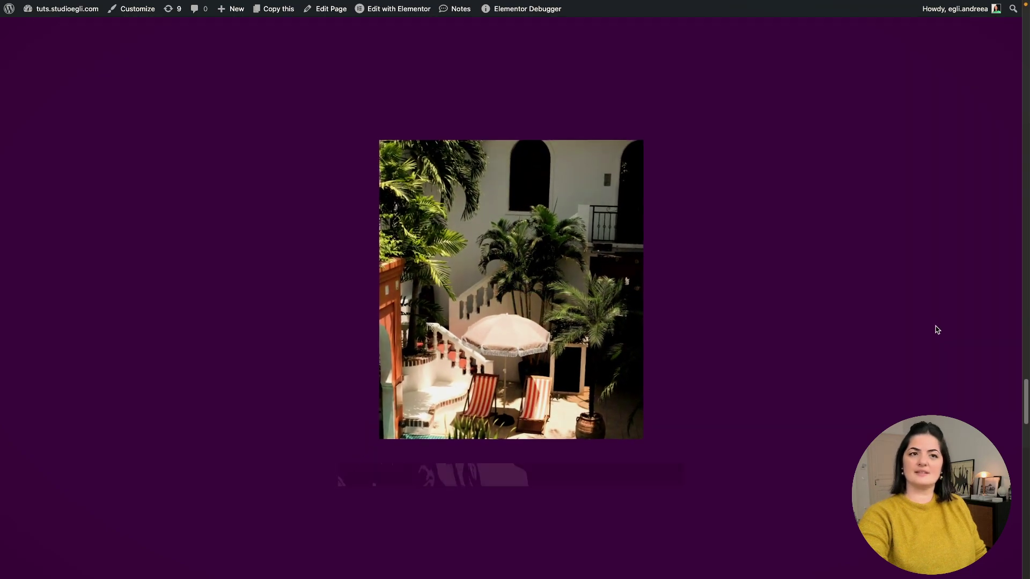
{"action": "scroll", "coordinate": [924, 339], "scroll_direction": "down", "scroll_amount": 5}
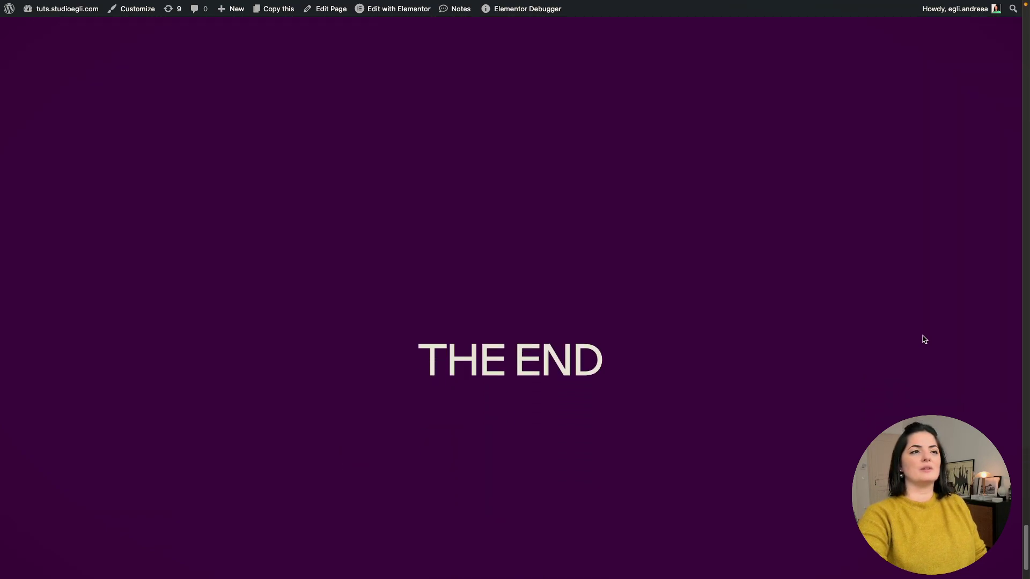
{"action": "scroll", "coordinate": [924, 339], "scroll_direction": "up", "scroll_amount": 15}
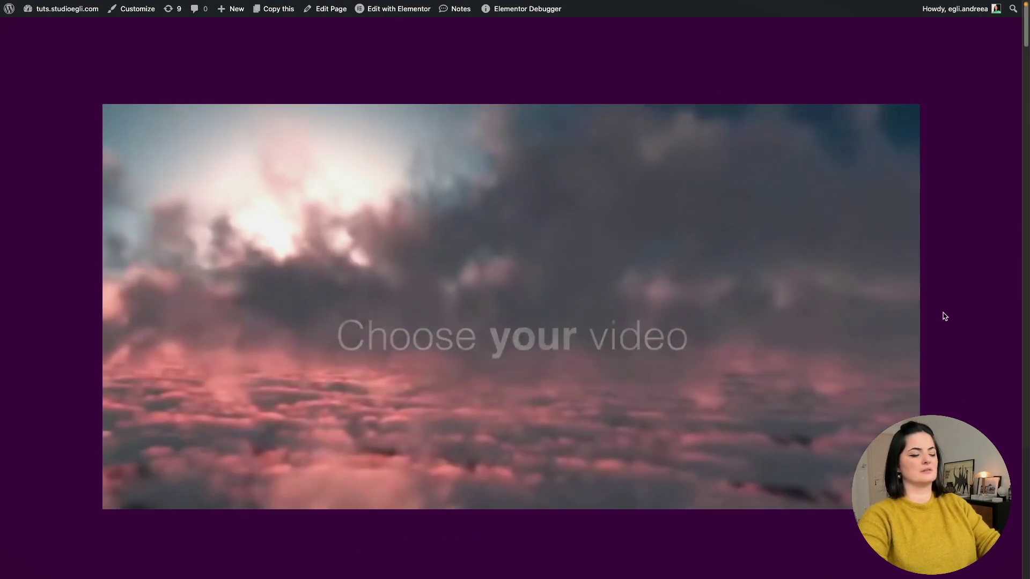
{"action": "key", "text": "super+r"}
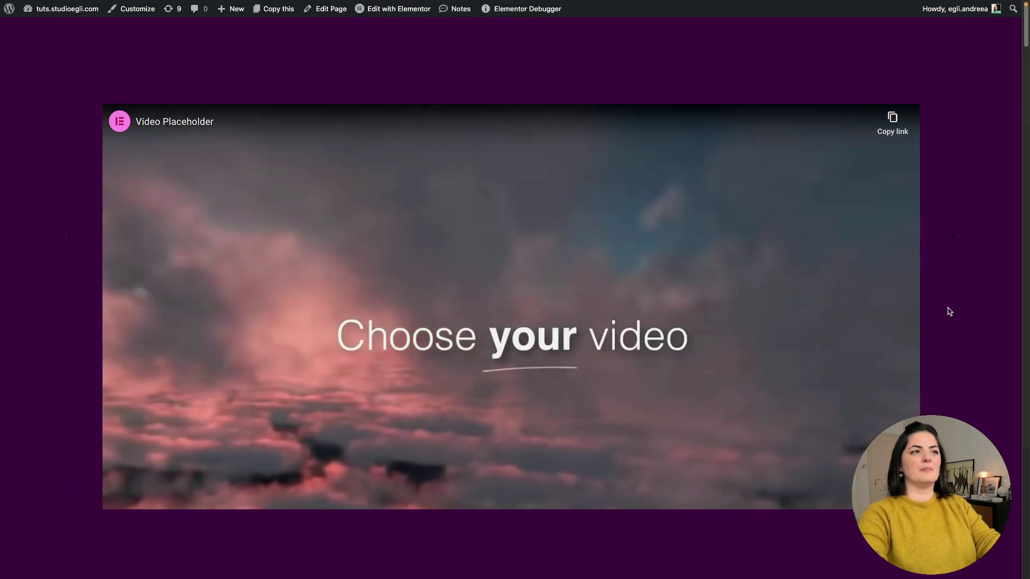
{"action": "scroll", "coordinate": [949, 312], "scroll_direction": "down", "scroll_amount": 5}
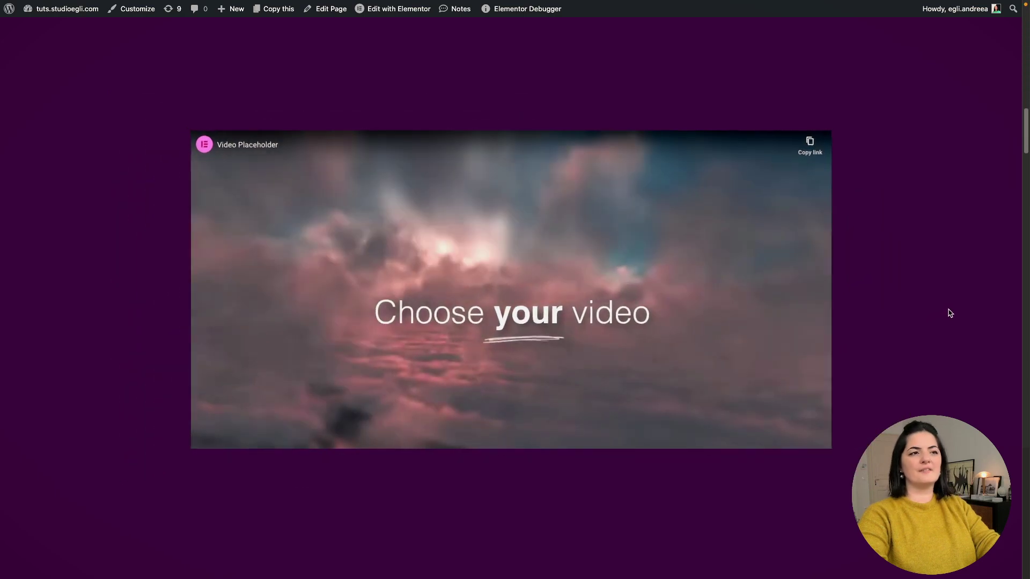
{"action": "scroll", "coordinate": [951, 313], "scroll_direction": "down", "scroll_amount": 5}
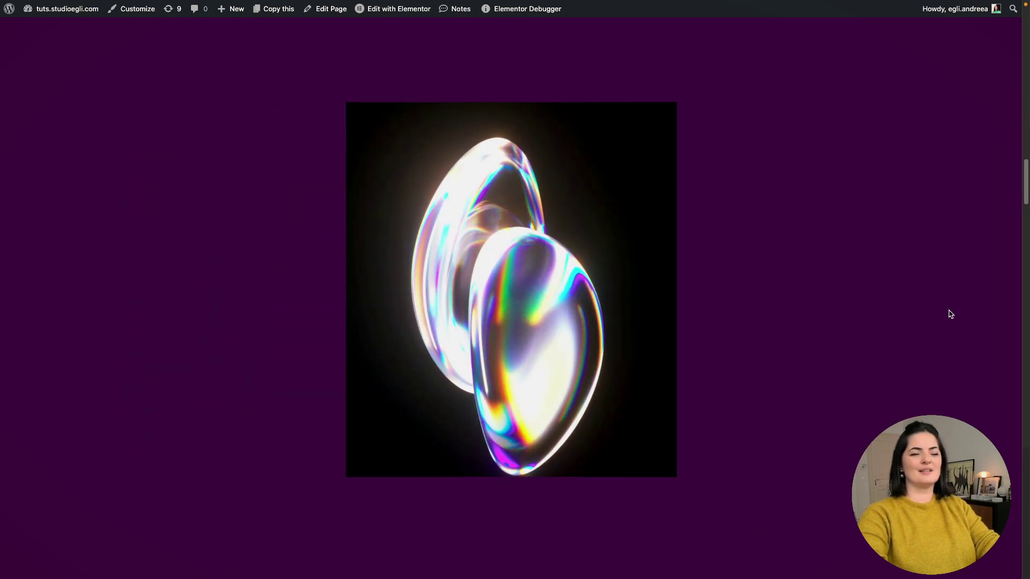
{"action": "scroll", "coordinate": [950, 314], "scroll_direction": "up", "scroll_amount": 5}
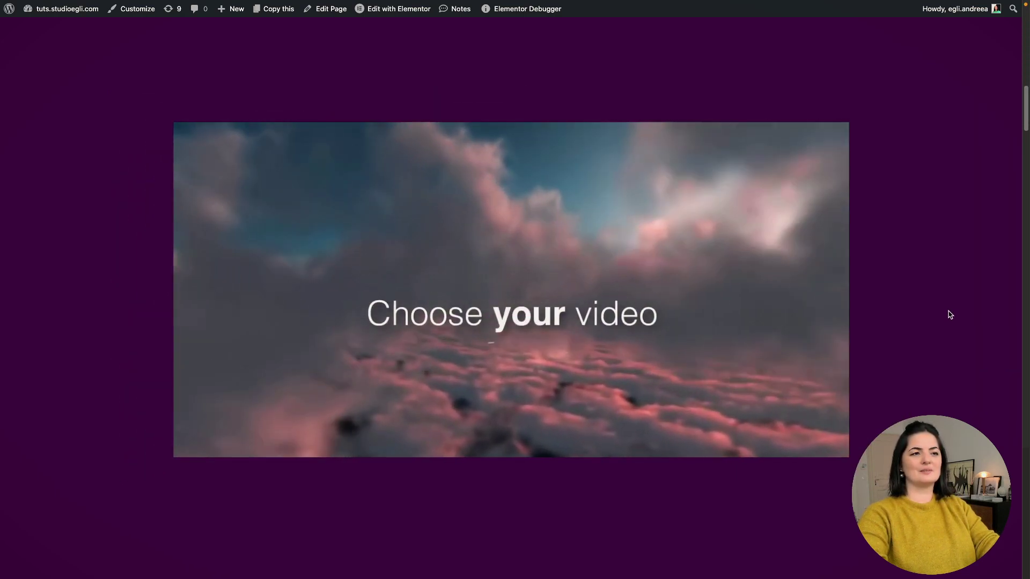
{"action": "scroll", "coordinate": [951, 315], "scroll_direction": "down", "scroll_amount": 5}
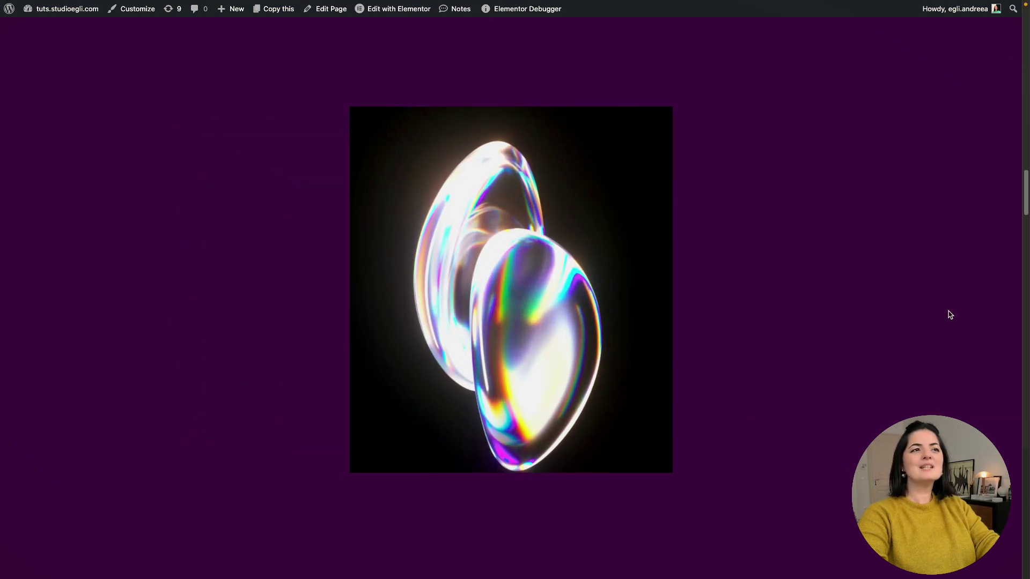
{"action": "scroll", "coordinate": [950, 315], "scroll_direction": "down", "scroll_amount": 5}
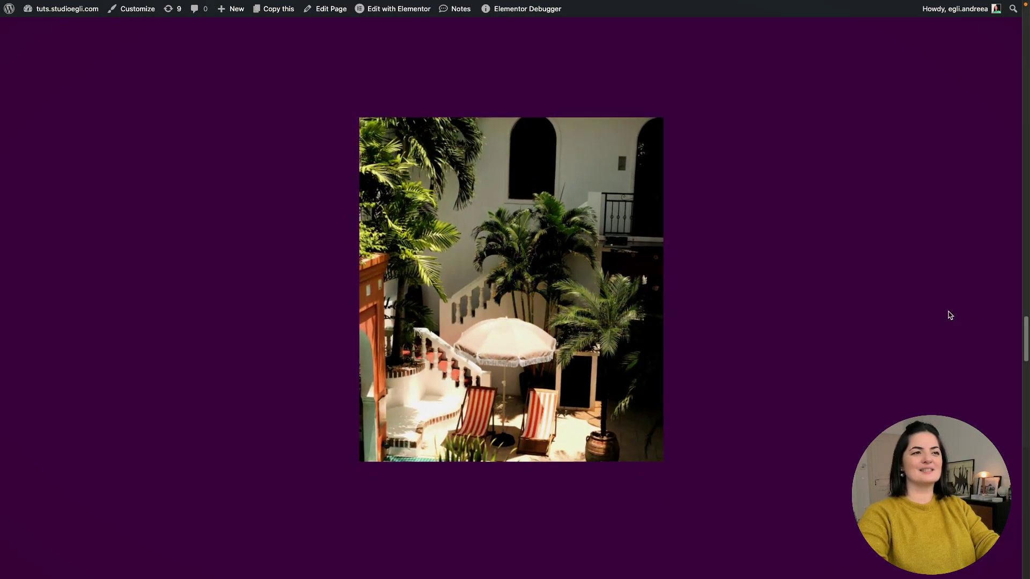
{"action": "scroll", "coordinate": [951, 315], "scroll_direction": "down", "scroll_amount": 5}
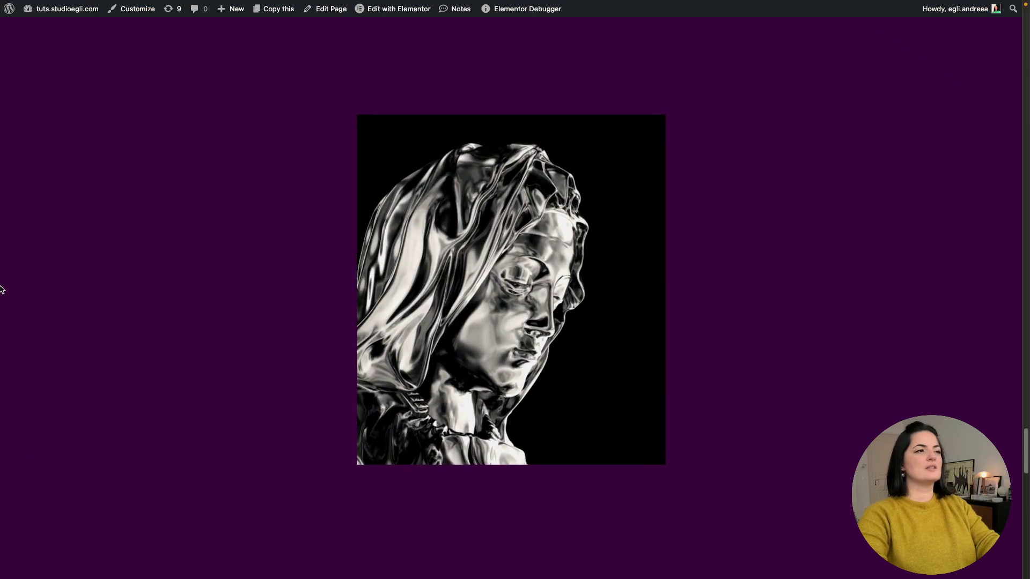
Open the HTML widget's Custom CSS code in the page editor
{"action": "mouse_move", "coordinate": [2, 291]}
{"action": "left_click", "coordinate": [46, 333]}
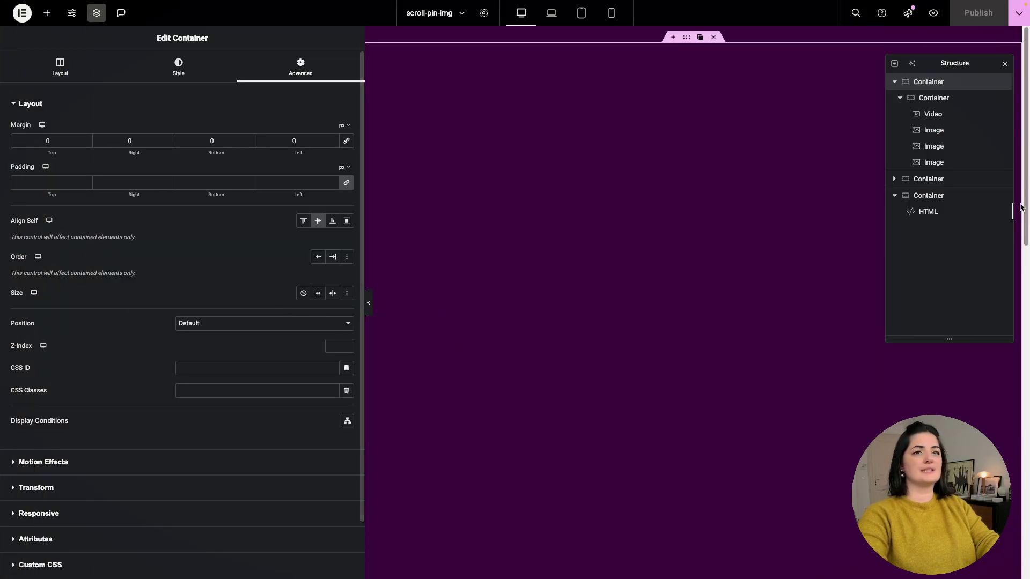
{"action": "left_click", "coordinate": [938, 217]}
{"action": "scroll", "coordinate": [121, 486], "scroll_direction": "down", "scroll_amount": 3}
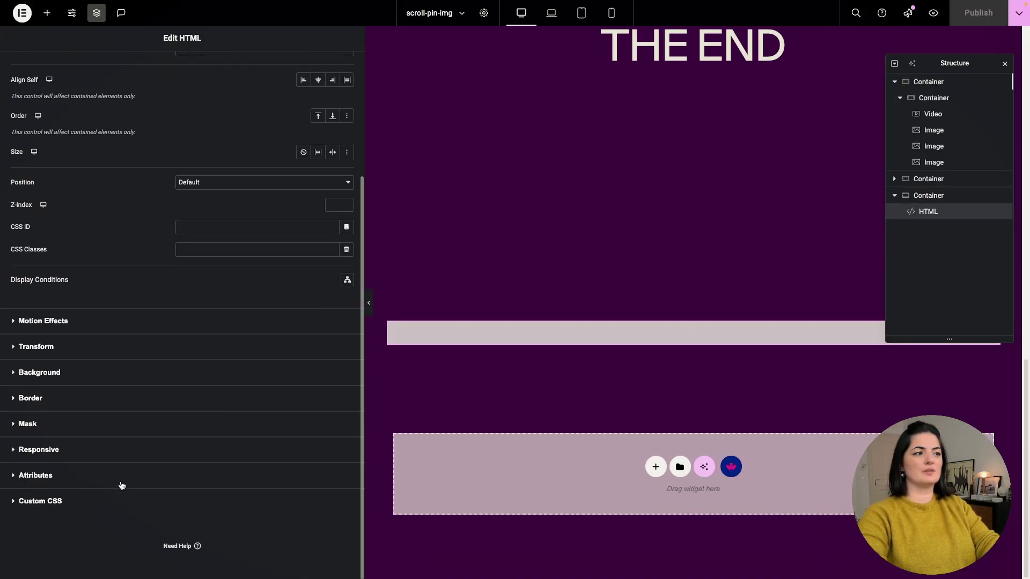
{"action": "left_click", "coordinate": [117, 504]}
{"action": "scroll", "coordinate": [212, 428], "scroll_direction": "down", "scroll_amount": 3}
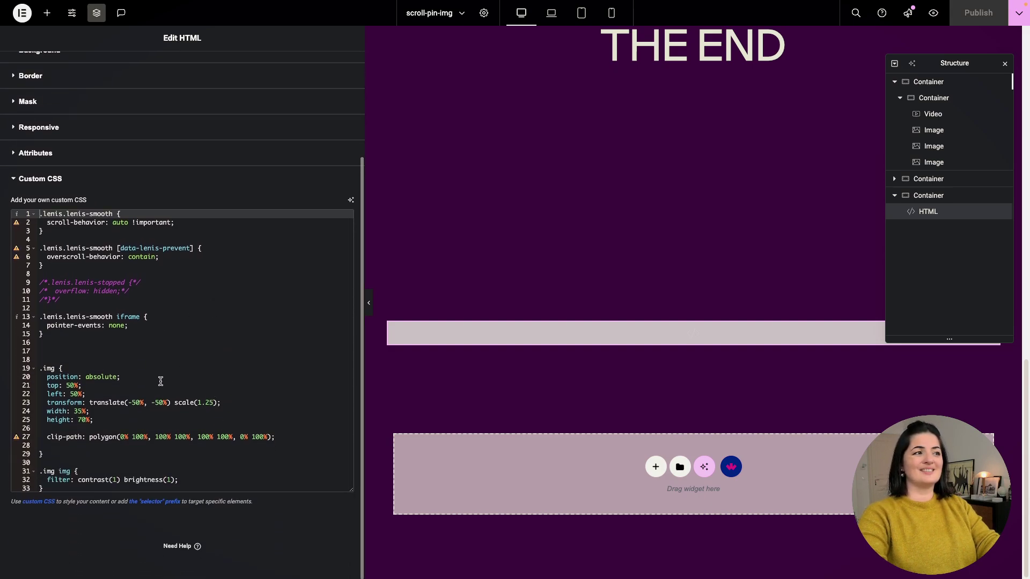
Change the .img width from 35% to 65%, publish, and view the live page
{"action": "left_click", "coordinate": [79, 411]}
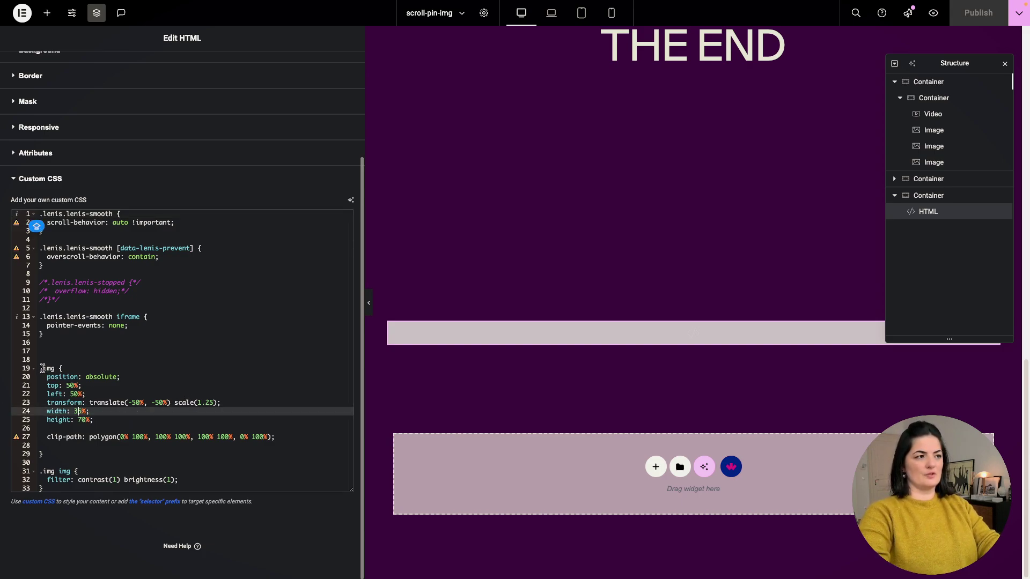
{"action": "left_click_drag", "start_coordinate": [40, 364], "coordinate": [102, 455]}
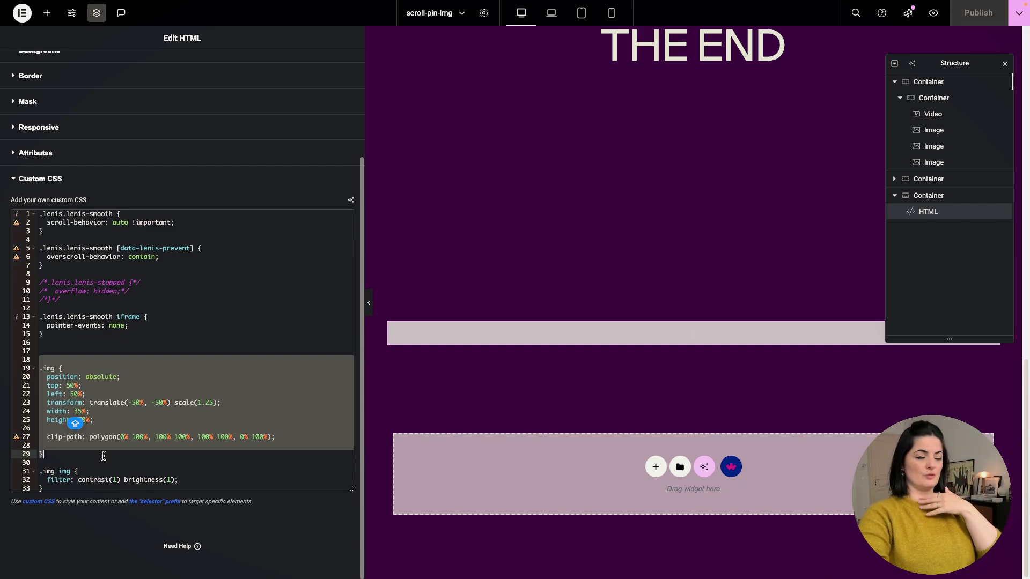
{"action": "left_click", "coordinate": [100, 456]}
{"action": "left_click_drag", "start_coordinate": [47, 385], "coordinate": [92, 418]}
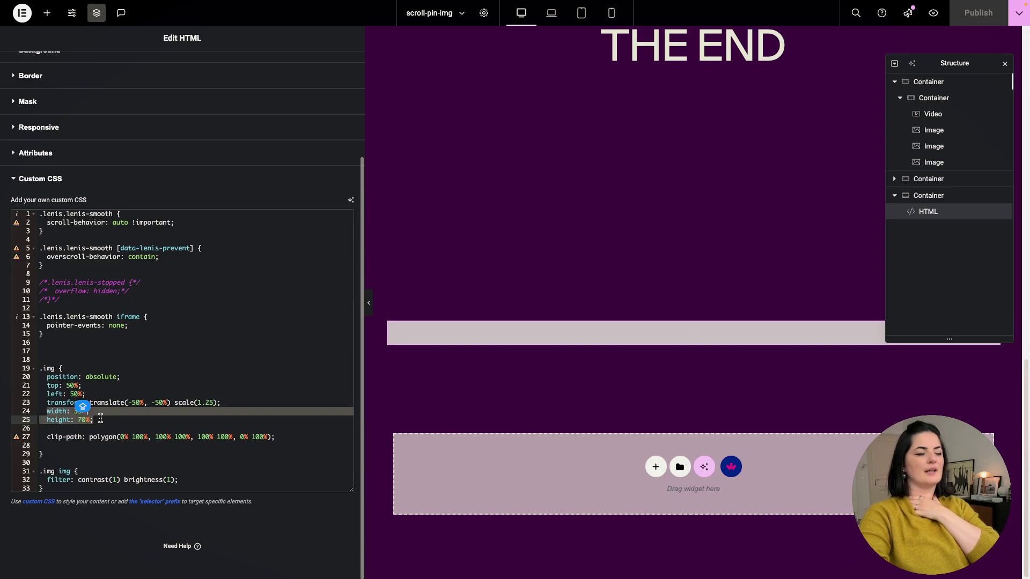
{"action": "left_click", "coordinate": [96, 427]}
{"action": "left_click", "coordinate": [76, 412]}
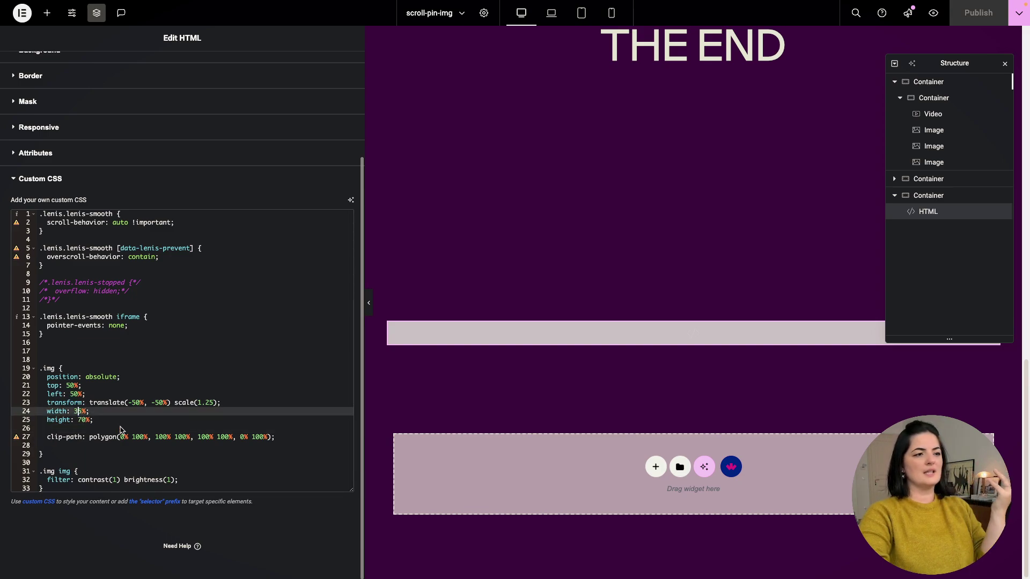
{"action": "key", "text": "BackSpace"}
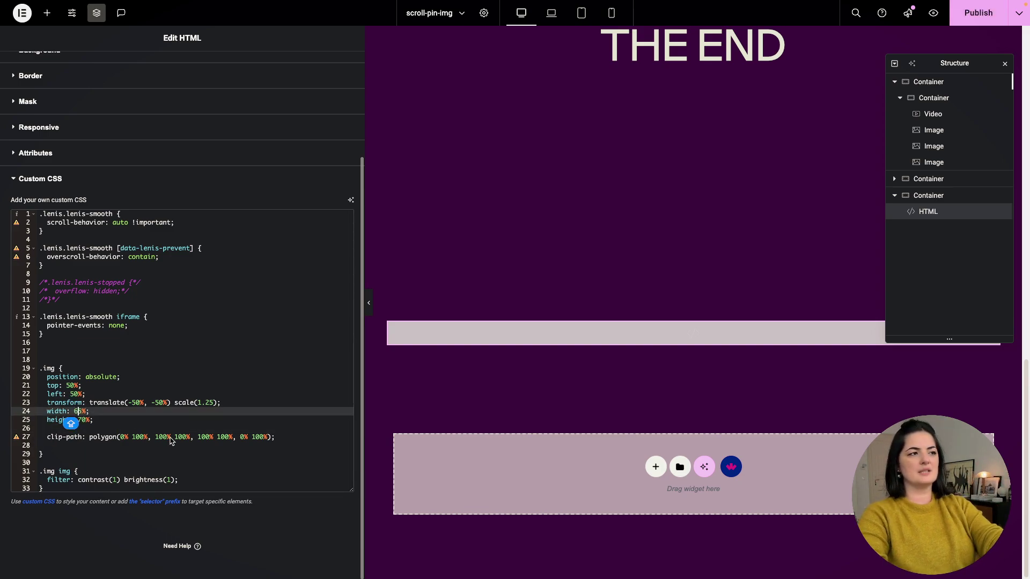
{"action": "type", "text": "6"}
{"action": "left_click", "coordinate": [964, 17]}
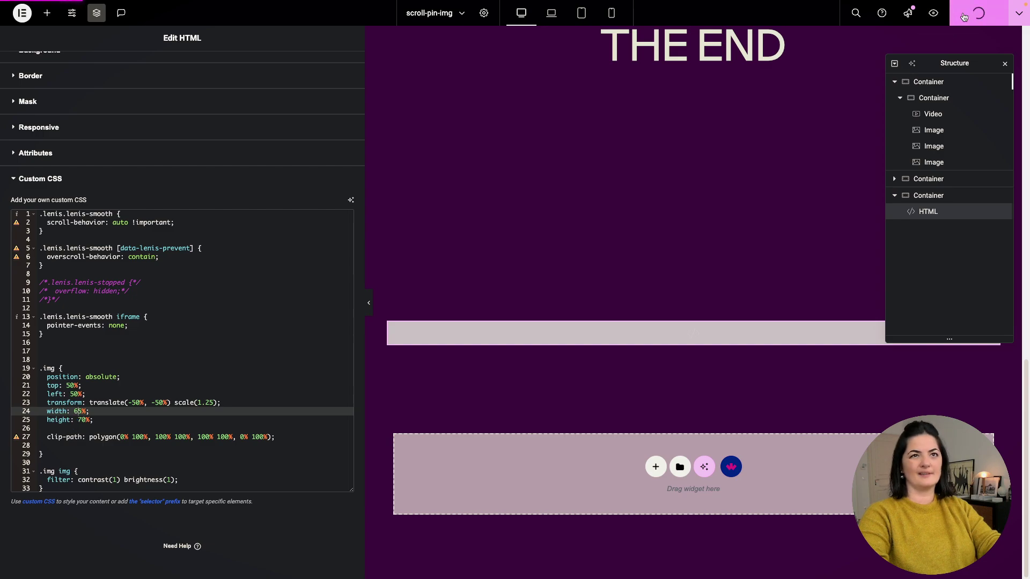
{"action": "left_click", "coordinate": [934, 15]}
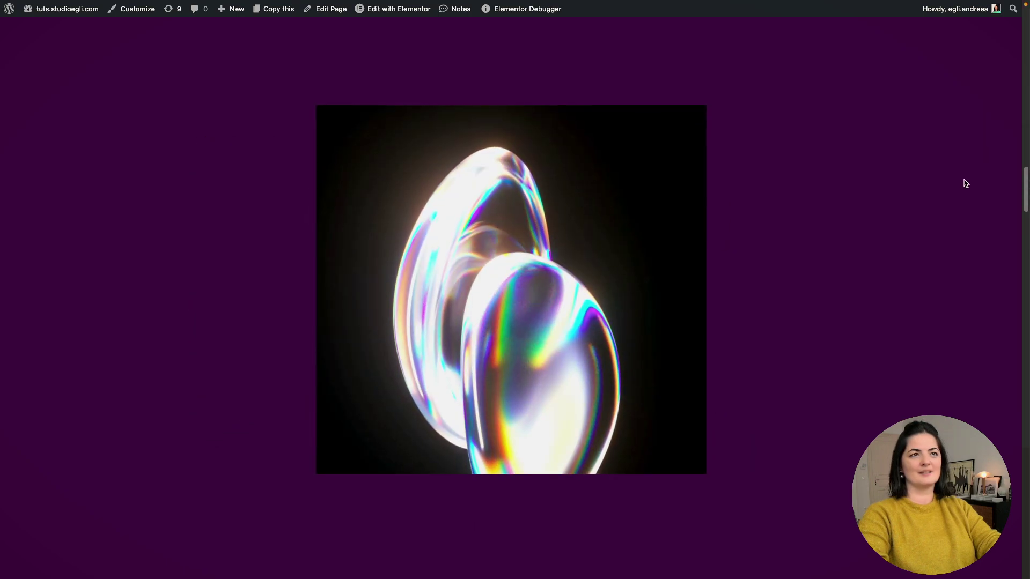
Scroll the live page past the wider palm-garden and chrome-face images to THE END
{"action": "scroll", "coordinate": [965, 185], "scroll_direction": "down", "scroll_amount": 5}
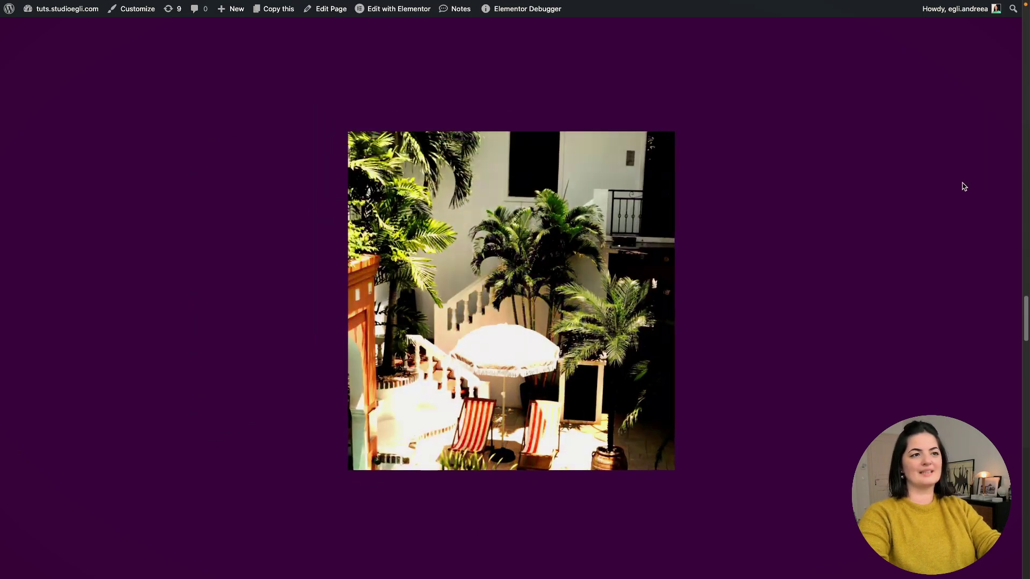
{"action": "scroll", "coordinate": [926, 191], "scroll_direction": "down", "scroll_amount": 5}
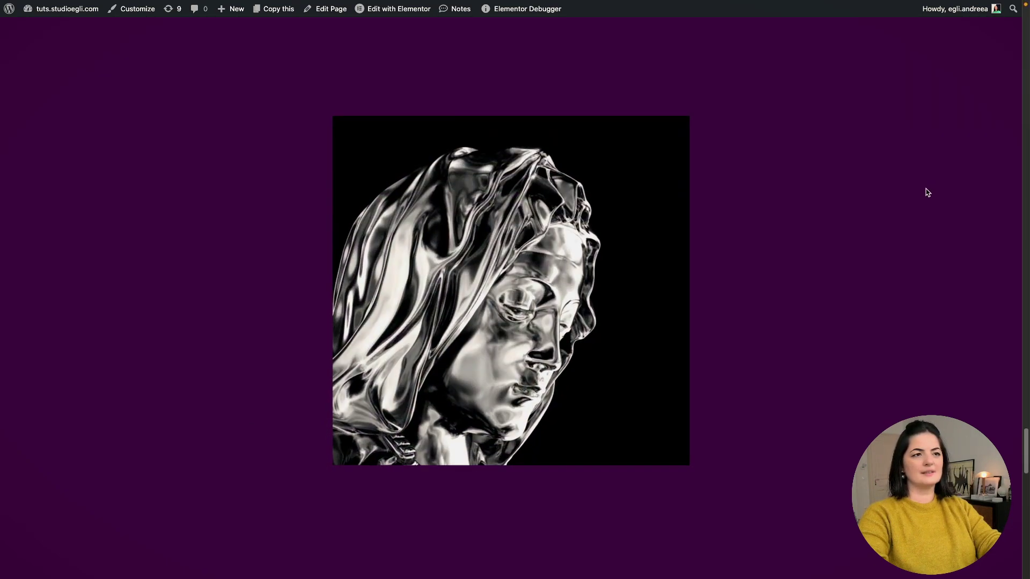
{"action": "scroll", "coordinate": [926, 193], "scroll_direction": "down", "scroll_amount": 8}
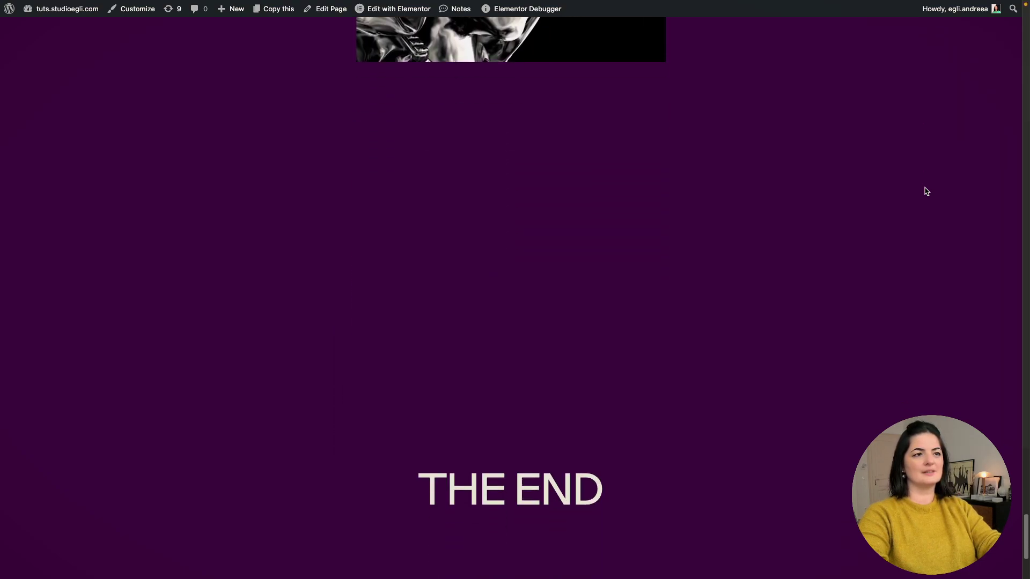
Change the .img height from 70% to 90% in Custom CSS and publish
{"action": "left_click", "coordinate": [33, 356]}
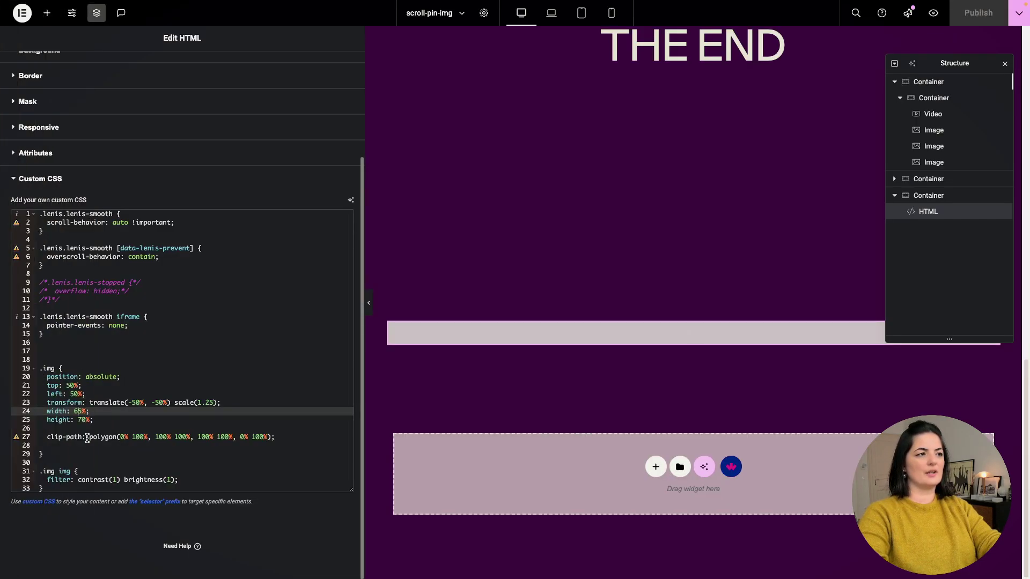
{"action": "left_click", "coordinate": [81, 420]}
{"action": "key", "text": "BackSpace"}
{"action": "type", "text": "9"}
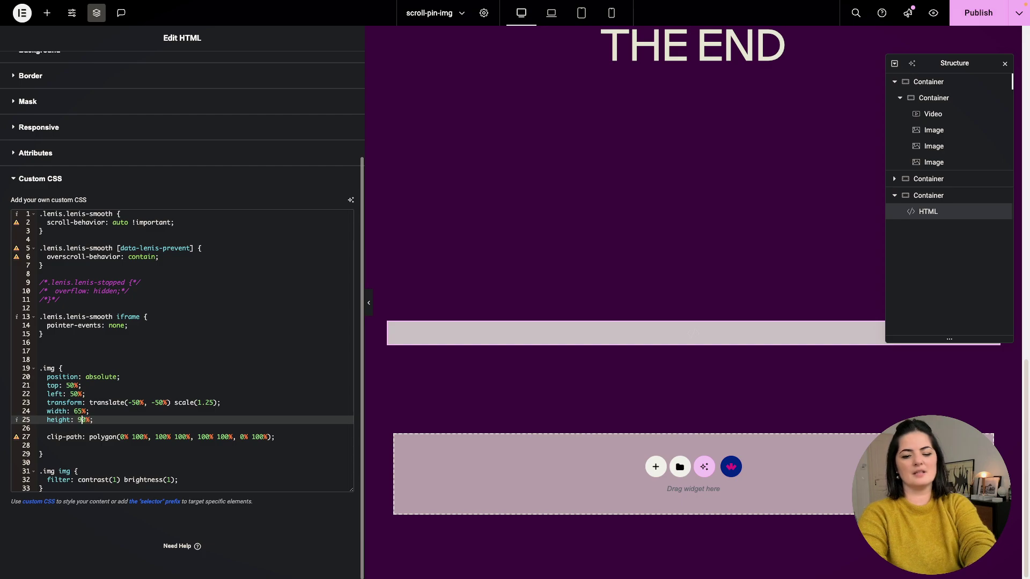
{"action": "left_click", "coordinate": [978, 13]}
Scroll through the live page to check the taller stacked images
{"action": "key", "text": "ctrl+Tab"}
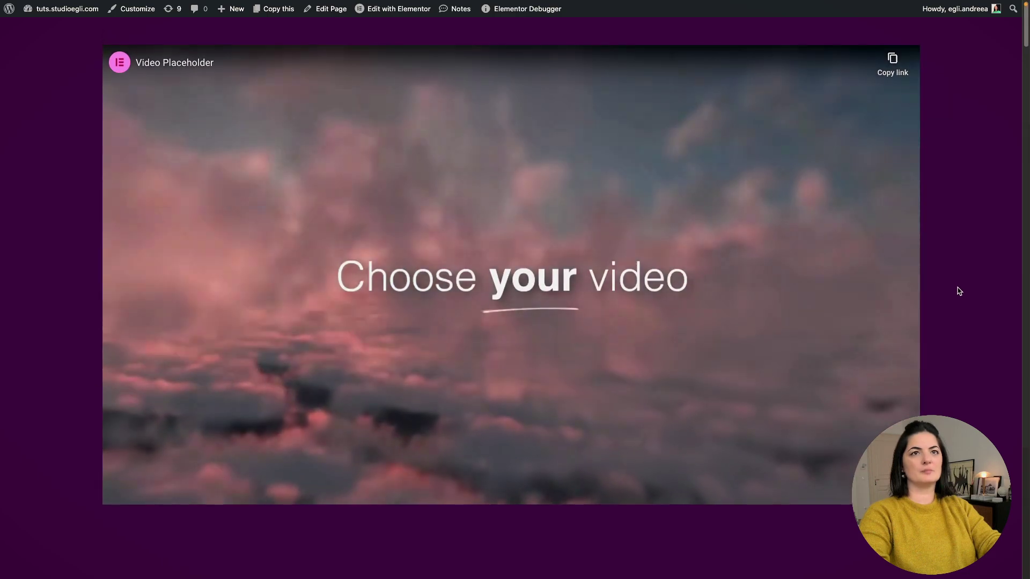
{"action": "scroll", "coordinate": [959, 292], "scroll_direction": "down", "scroll_amount": 5}
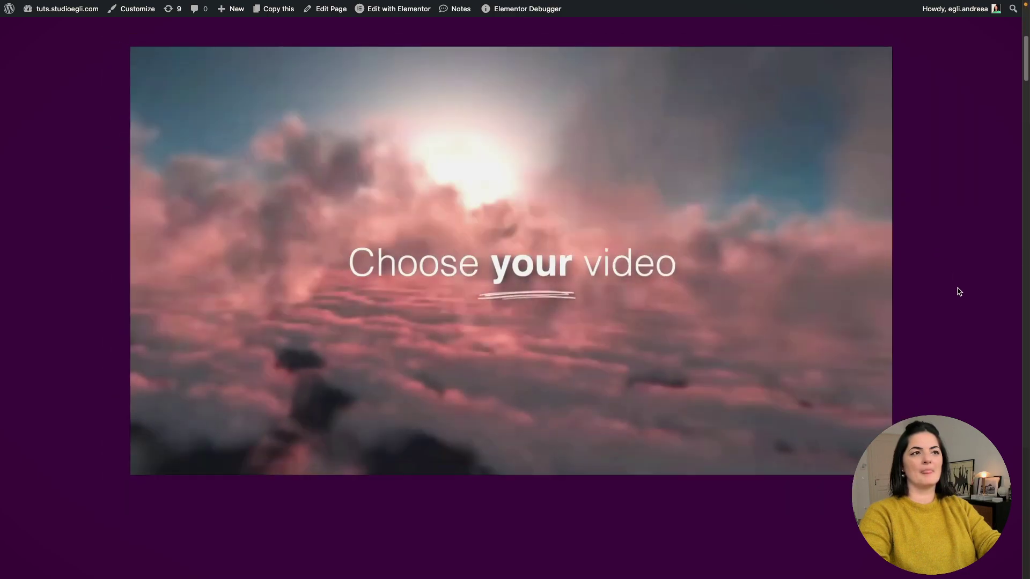
{"action": "scroll", "coordinate": [959, 292], "scroll_direction": "down", "scroll_amount": 5}
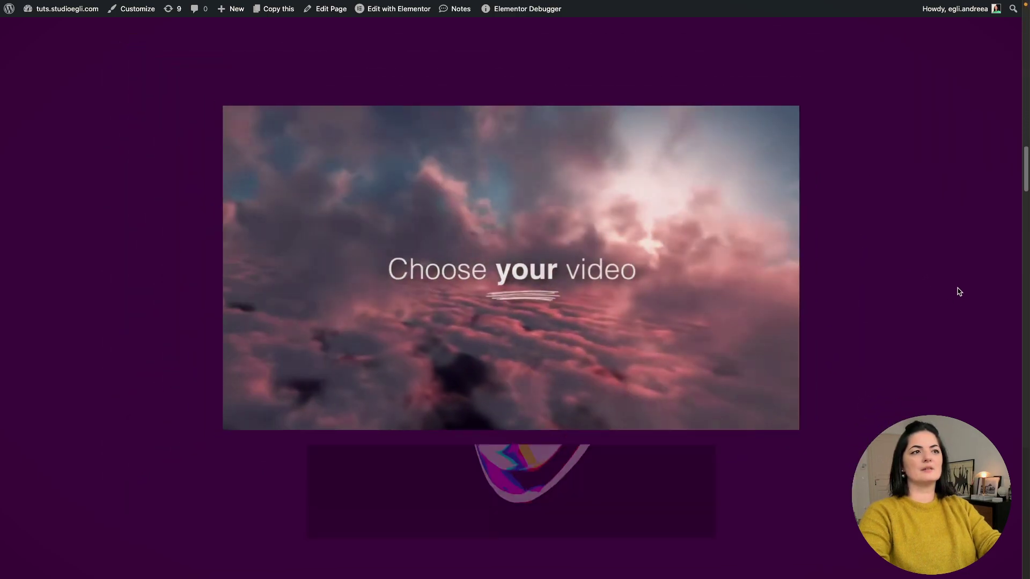
{"action": "scroll", "coordinate": [959, 292], "scroll_direction": "down", "scroll_amount": 5}
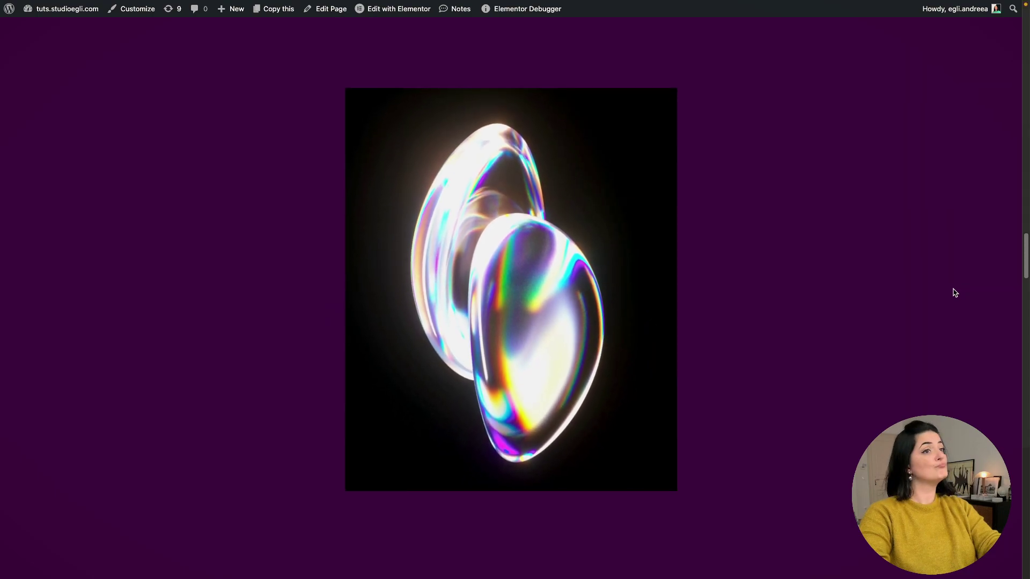
{"action": "scroll", "coordinate": [926, 293], "scroll_direction": "down", "scroll_amount": 10}
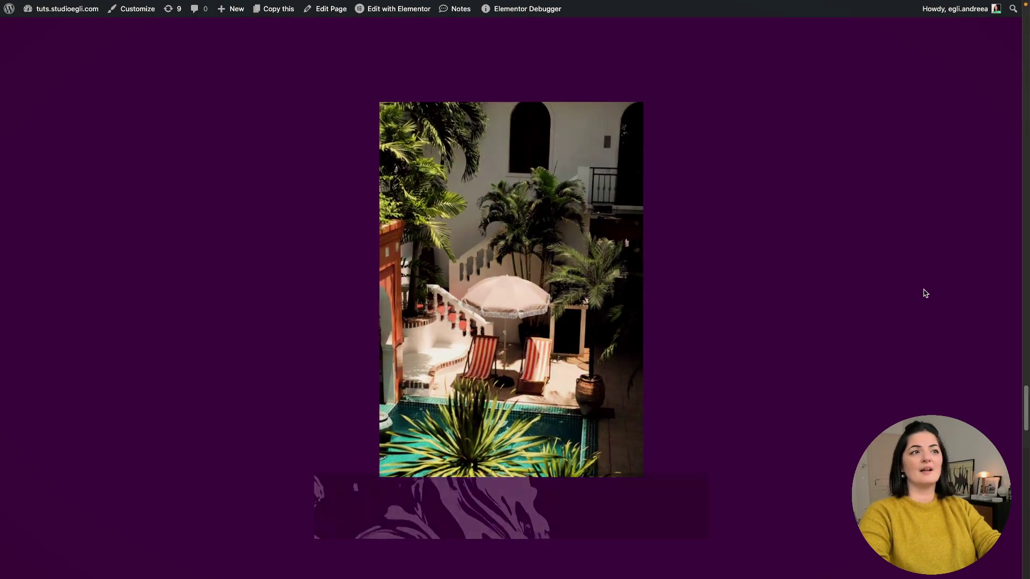
{"action": "scroll", "coordinate": [925, 293], "scroll_direction": "down", "scroll_amount": 2}
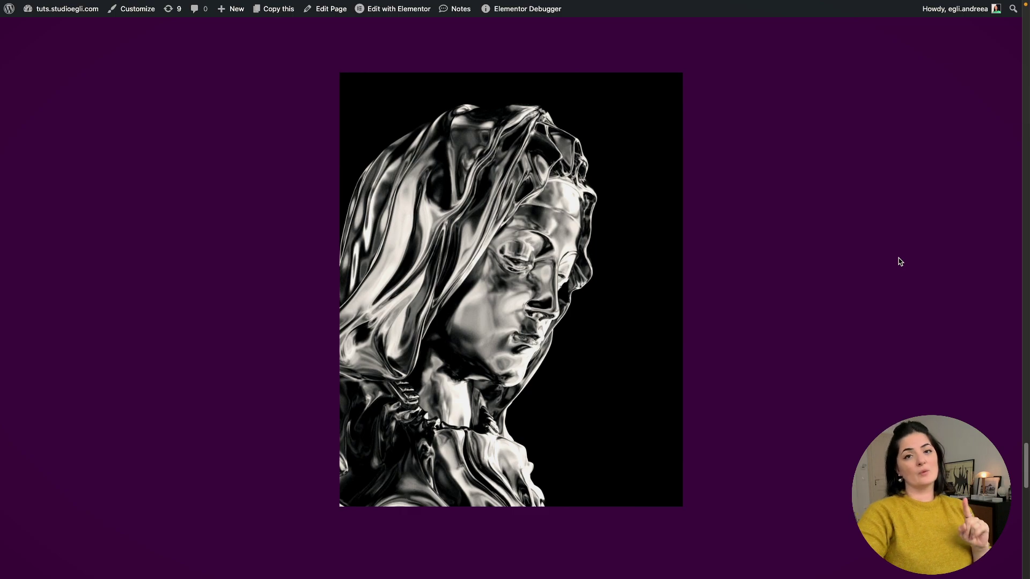
Return to the editor and highlight the .img 65% width and 90% height lines
{"action": "mouse_move", "coordinate": [1, 289]}
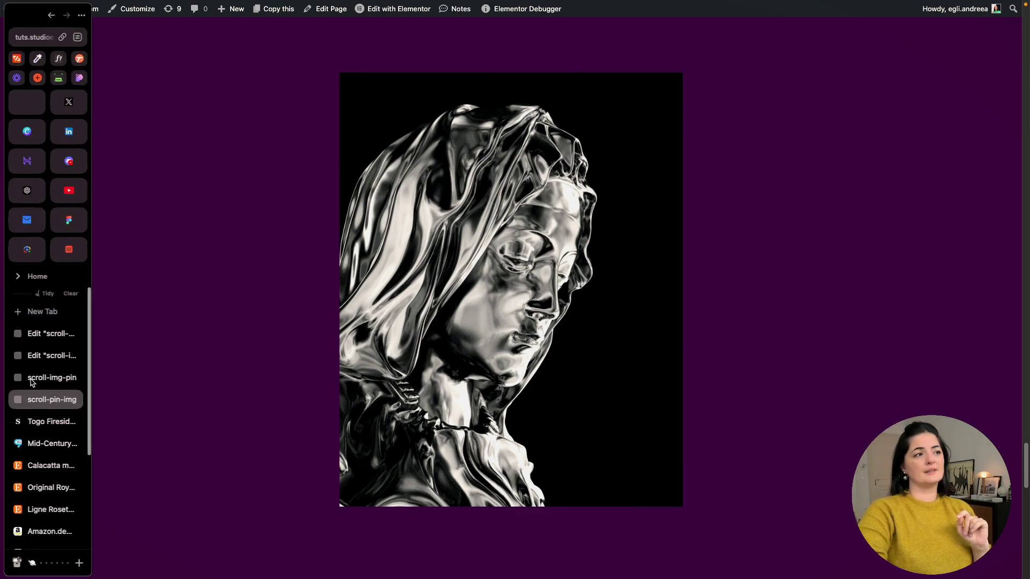
{"action": "left_click", "coordinate": [43, 332]}
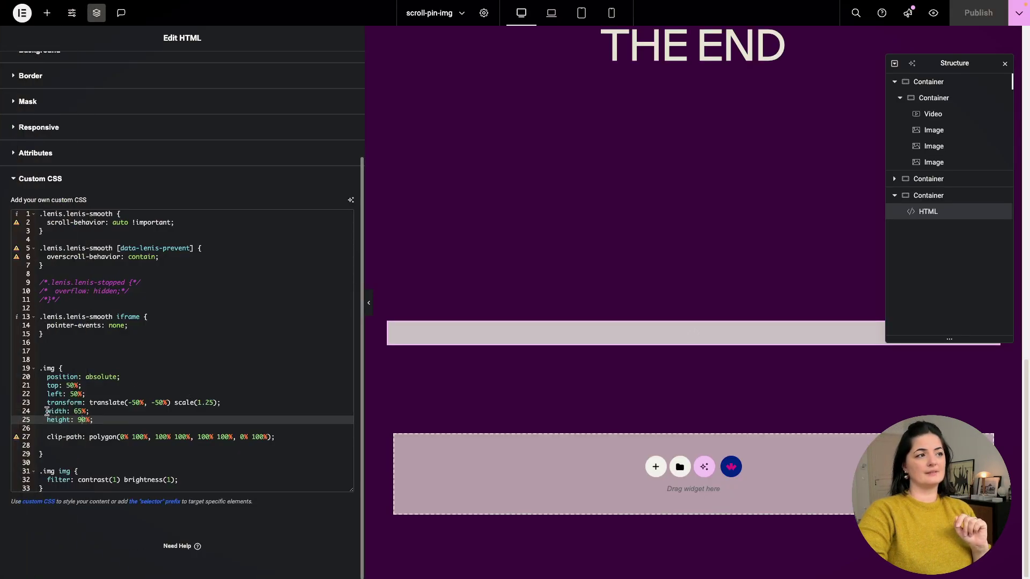
{"action": "left_click_drag", "start_coordinate": [46, 411], "coordinate": [79, 419]}
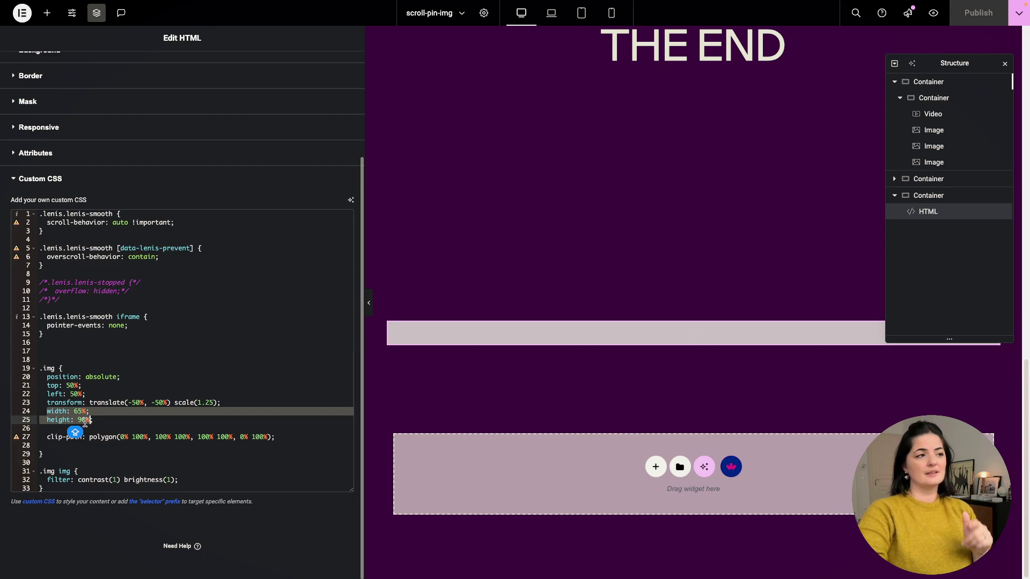
{"action": "left_click", "coordinate": [106, 425]}
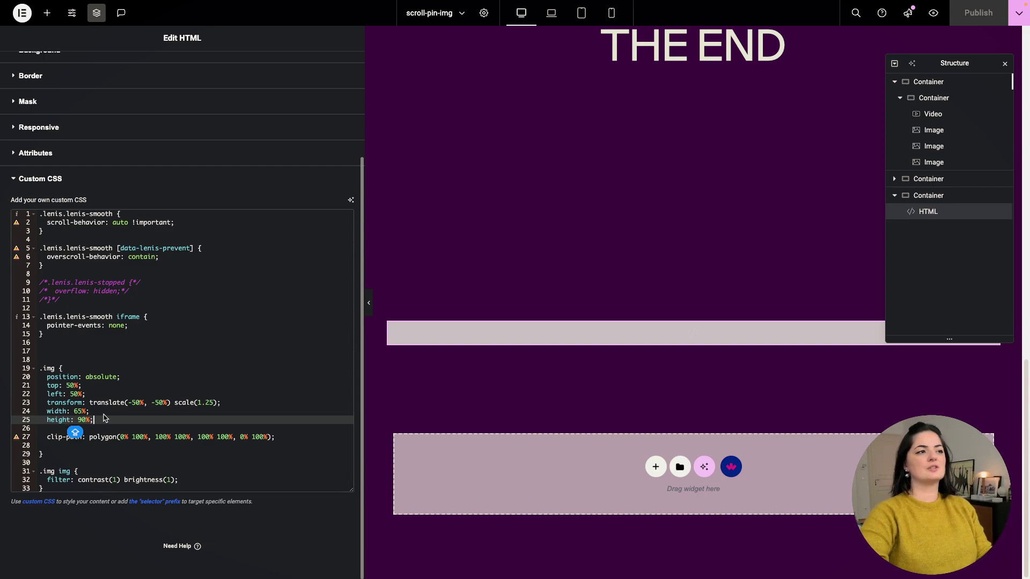
{"action": "left_click", "coordinate": [47, 412], "text": "shift"}
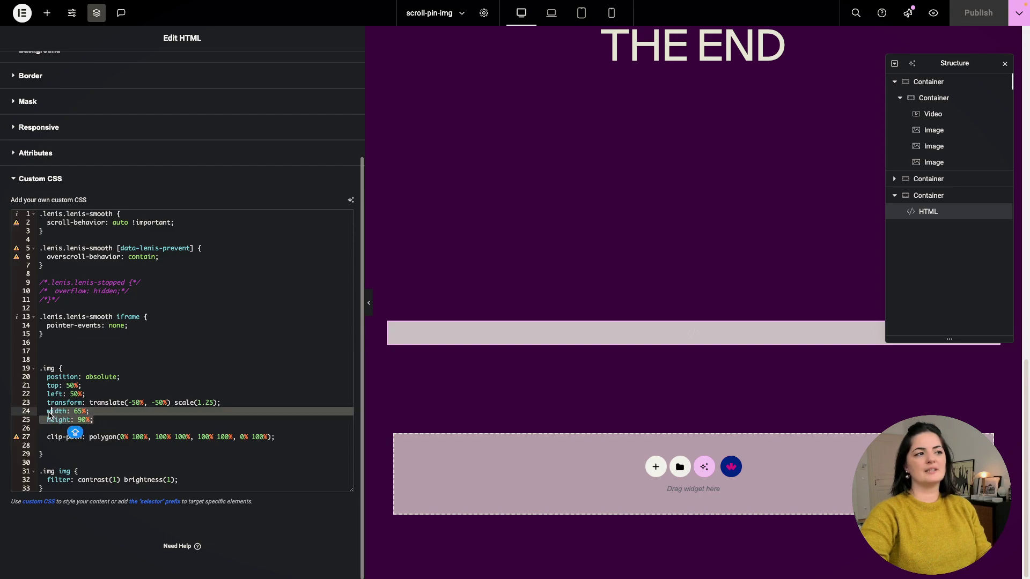